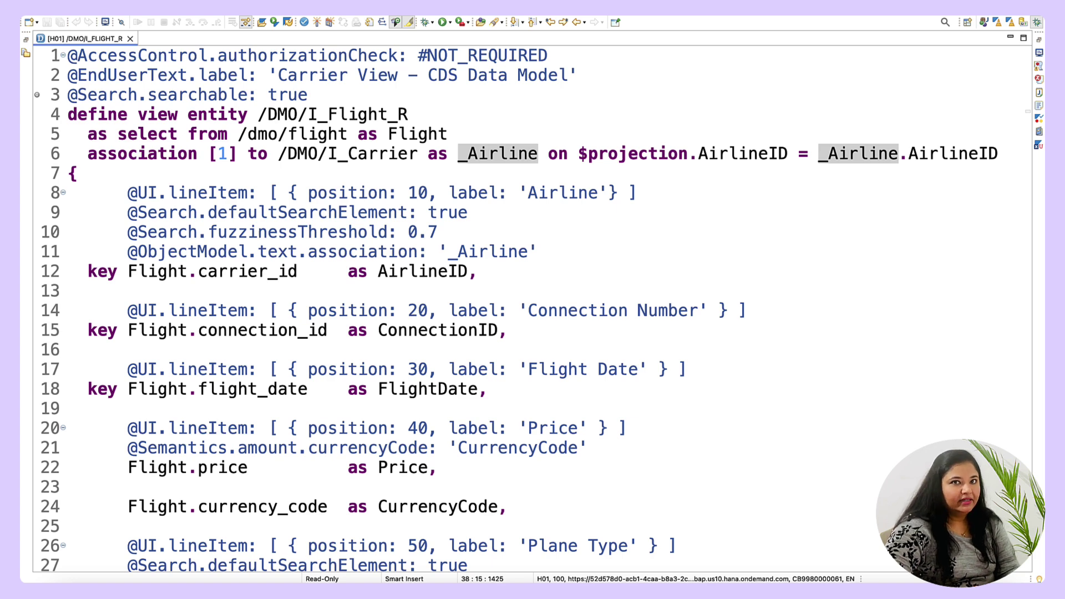
scroll(533, 300, "down", 5)
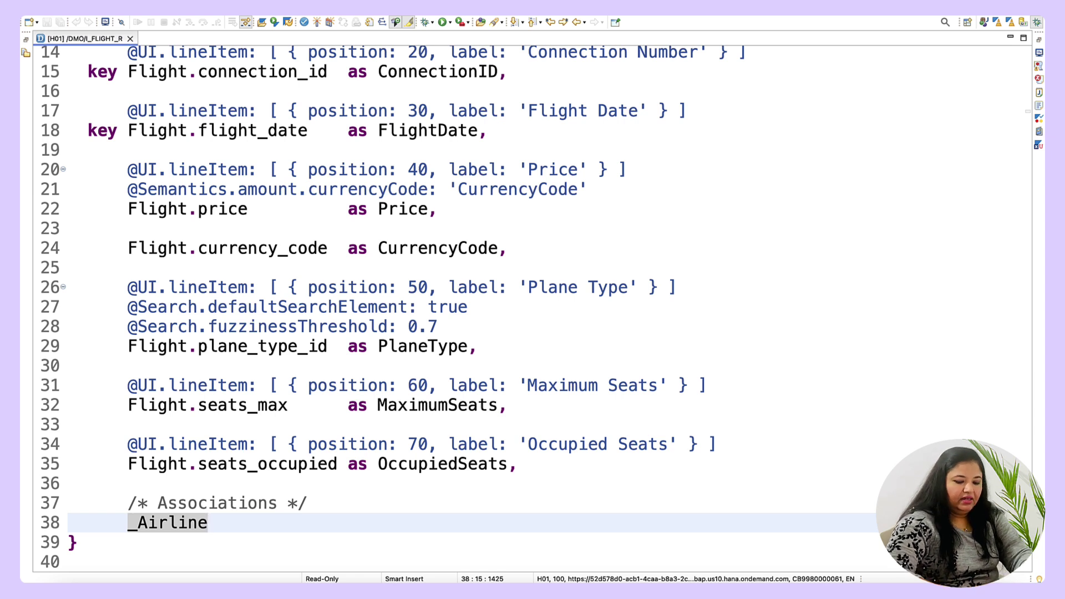
type(",")
After _Airline, add a case casting prices ≤1000 or initial to /dmo/flight_price, starting the else branch
key("Return")
type("c")
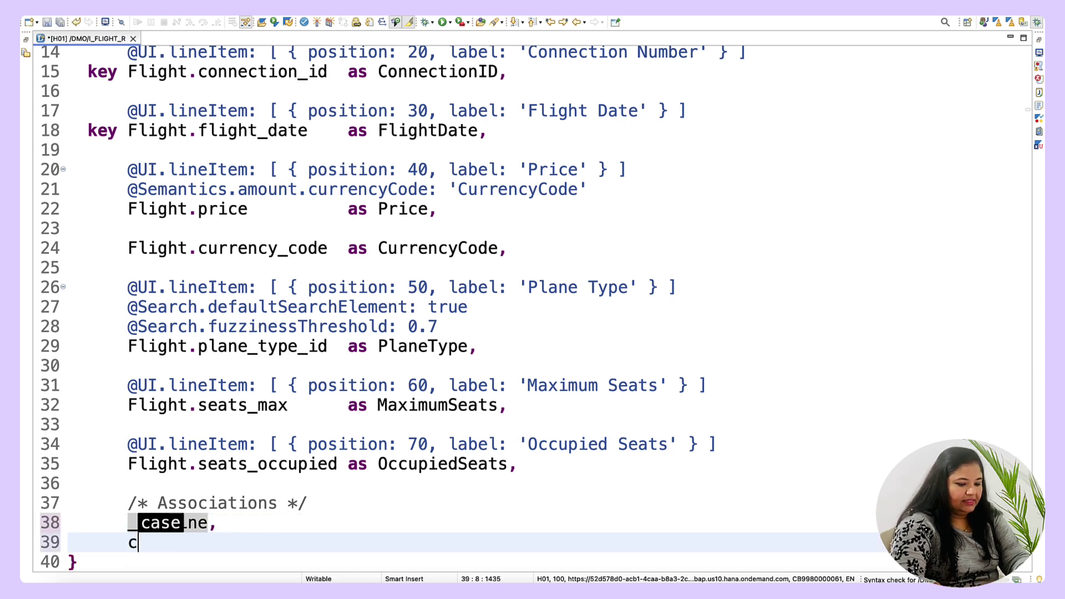
type("ase")
key("Return")
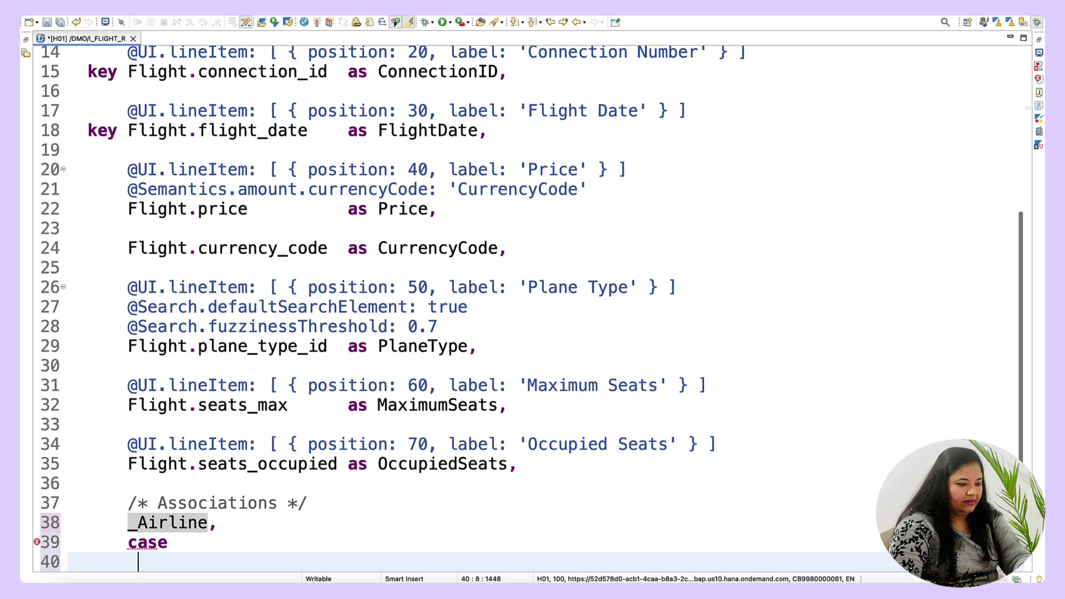
type("when price ")
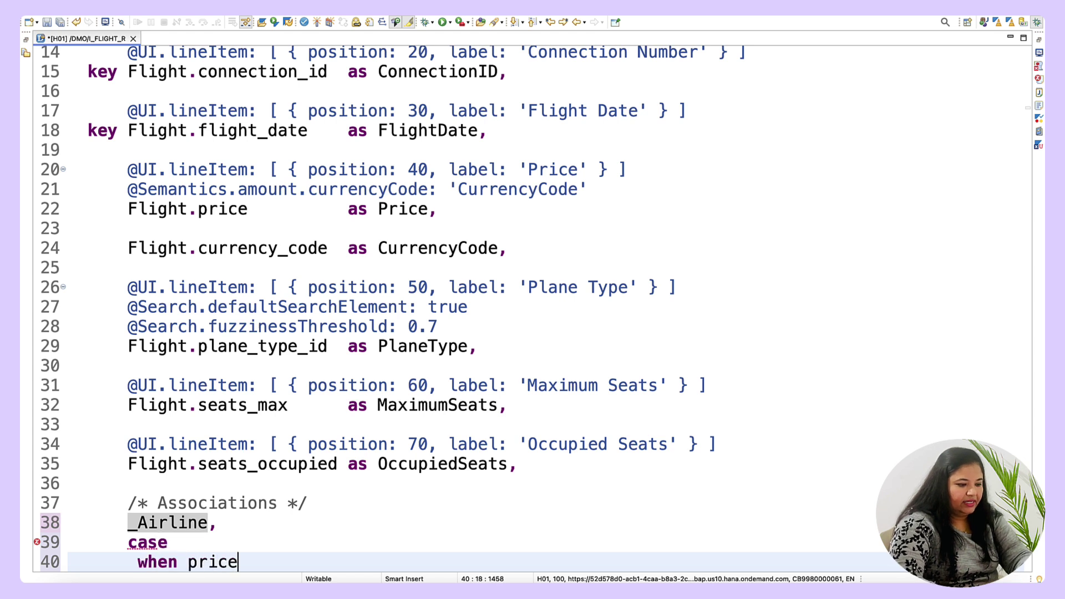
type("<")
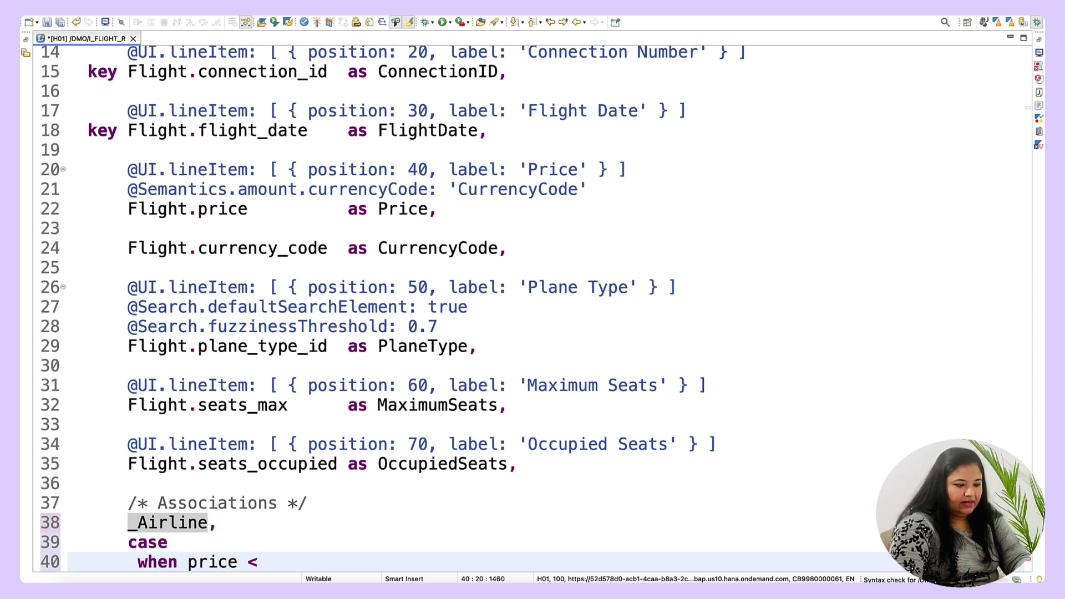
type("= 1000")
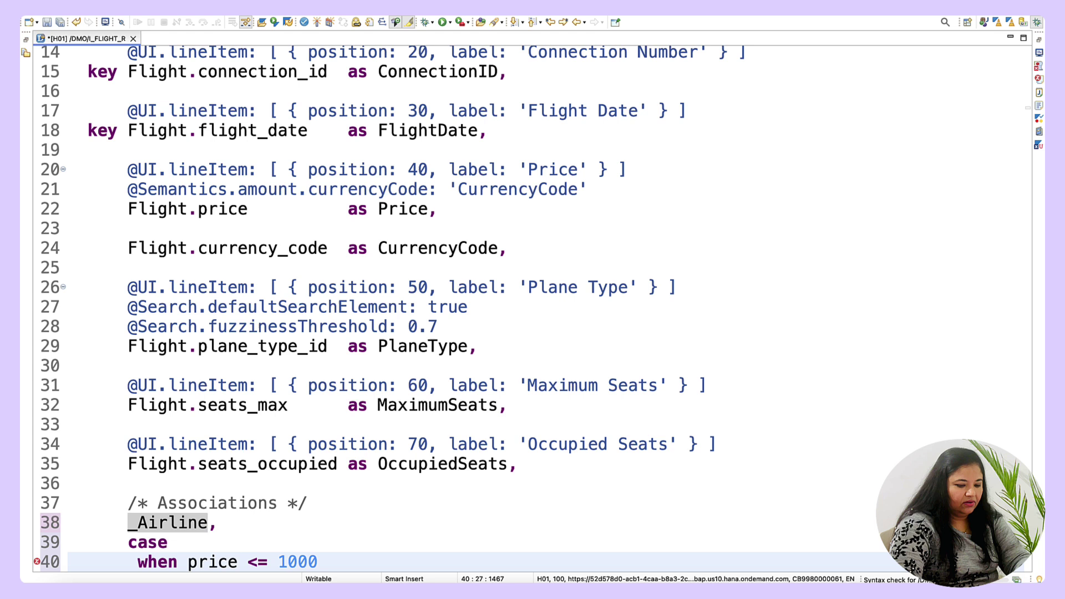
type(" or price i")
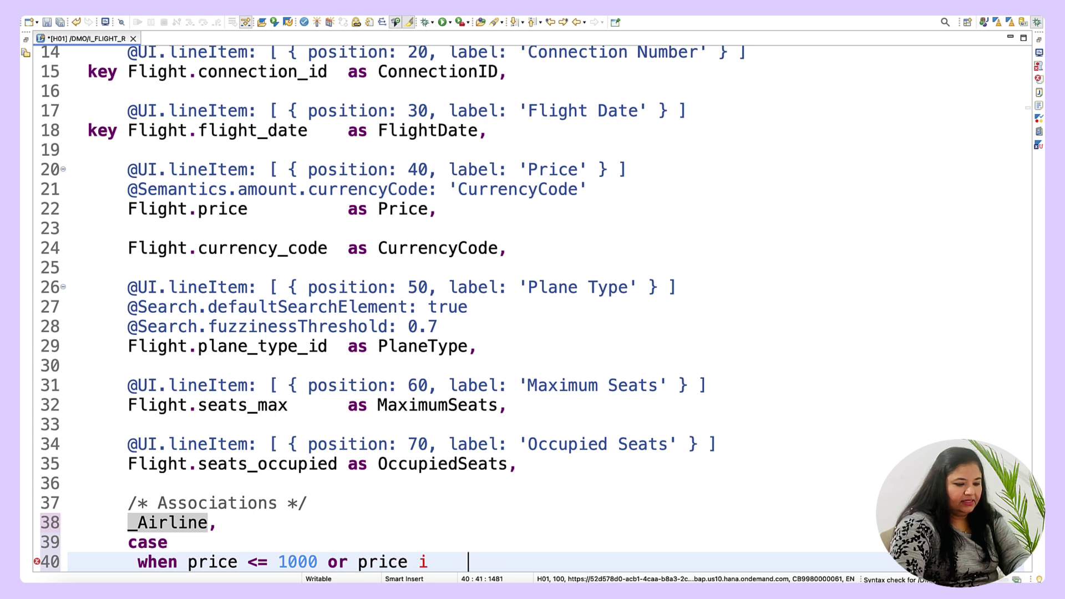
key("BackSpace")
key("BackSpace")
key("BackSpace")
key("BackSpace")
type("s")
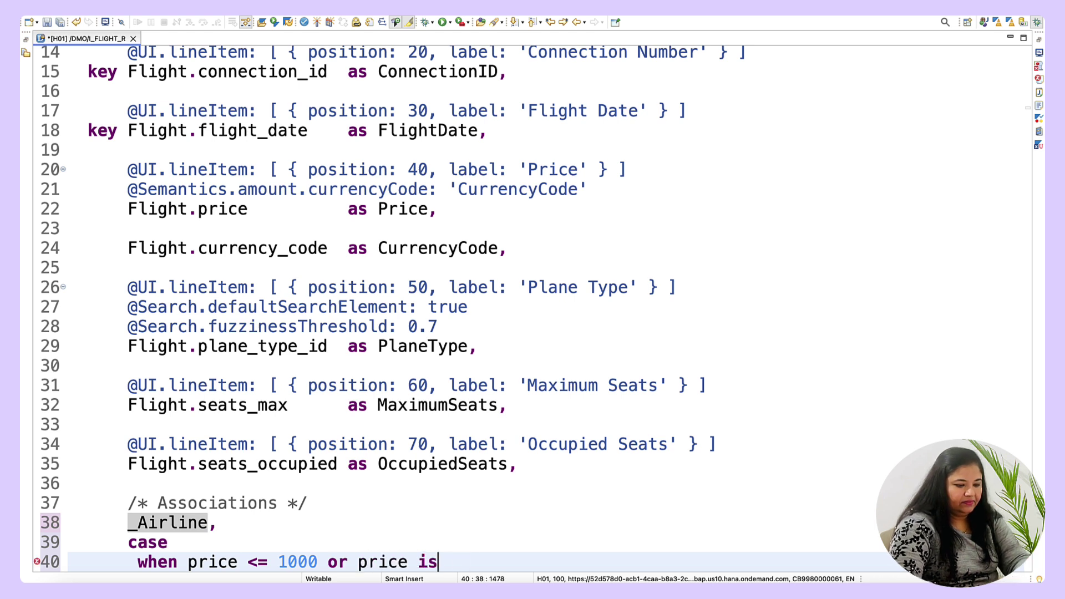
type("i")
key("BackSpace")
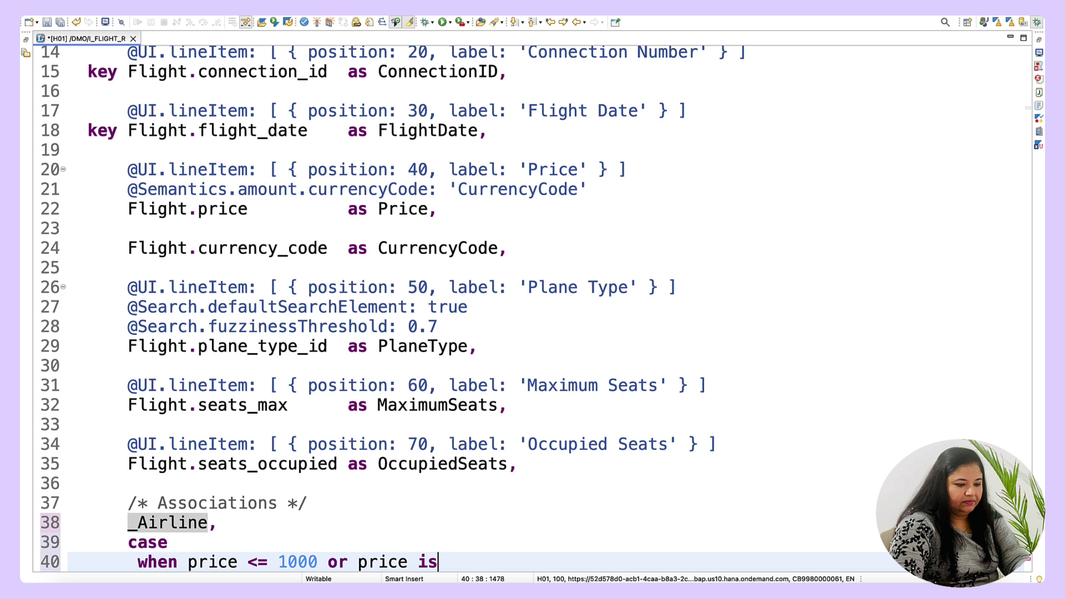
type("initial")
key("Return")
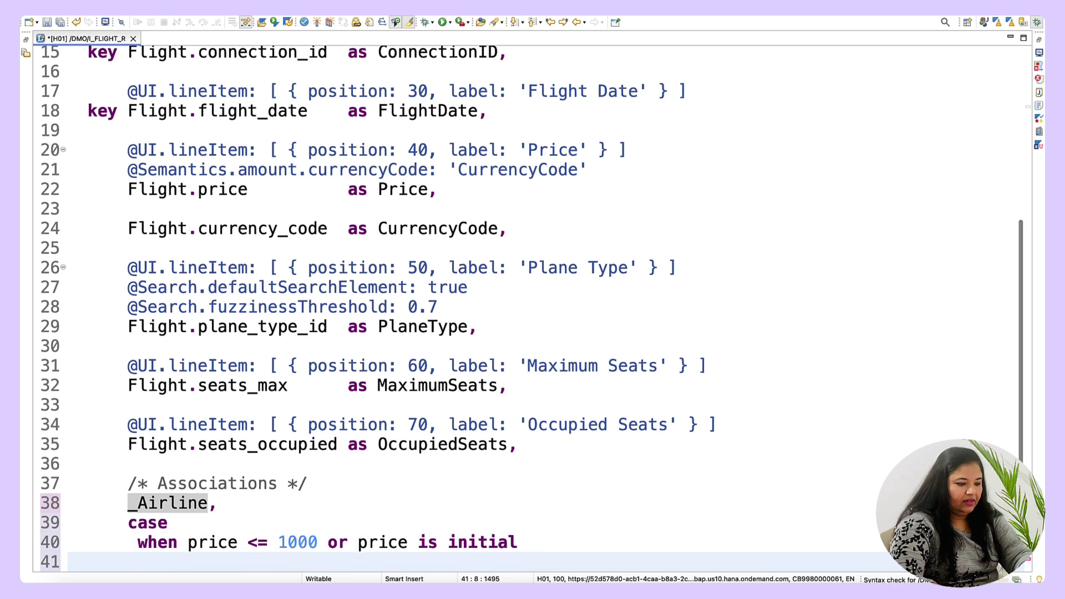
type("then ")
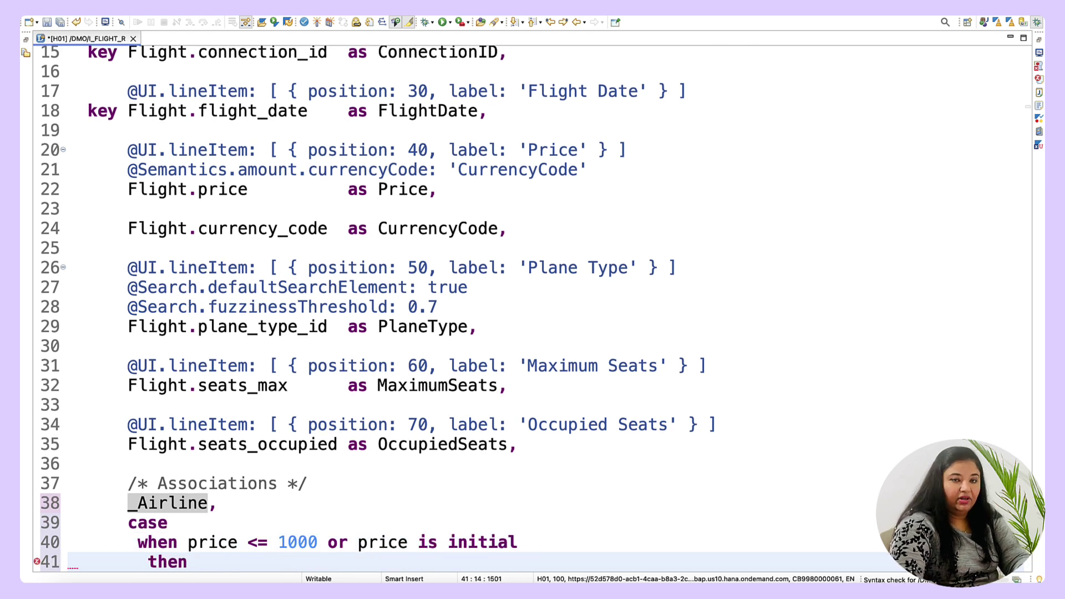
type("ca")
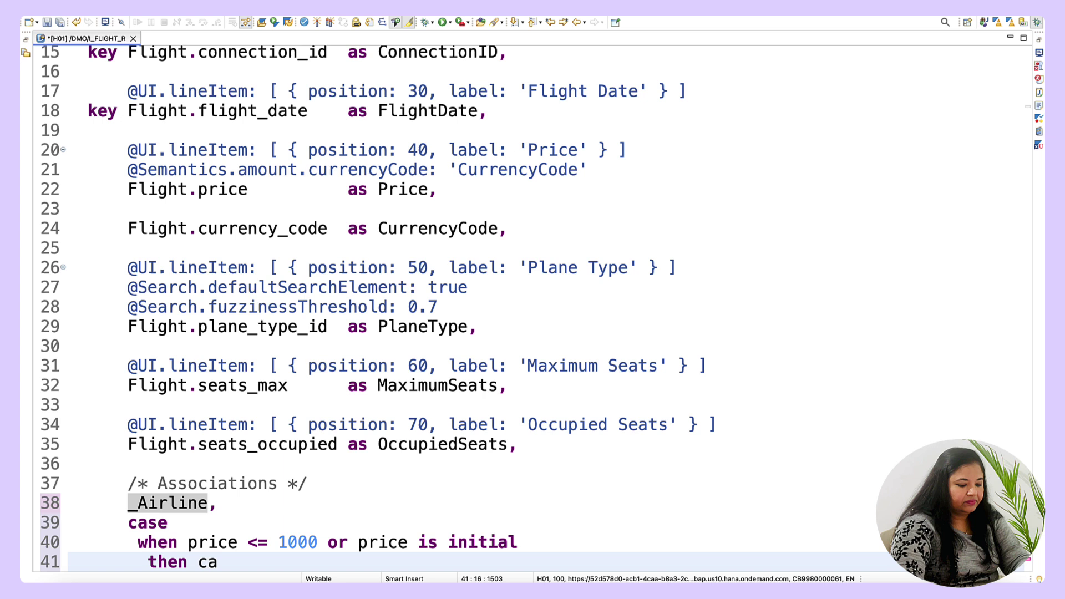
type("st(price a")
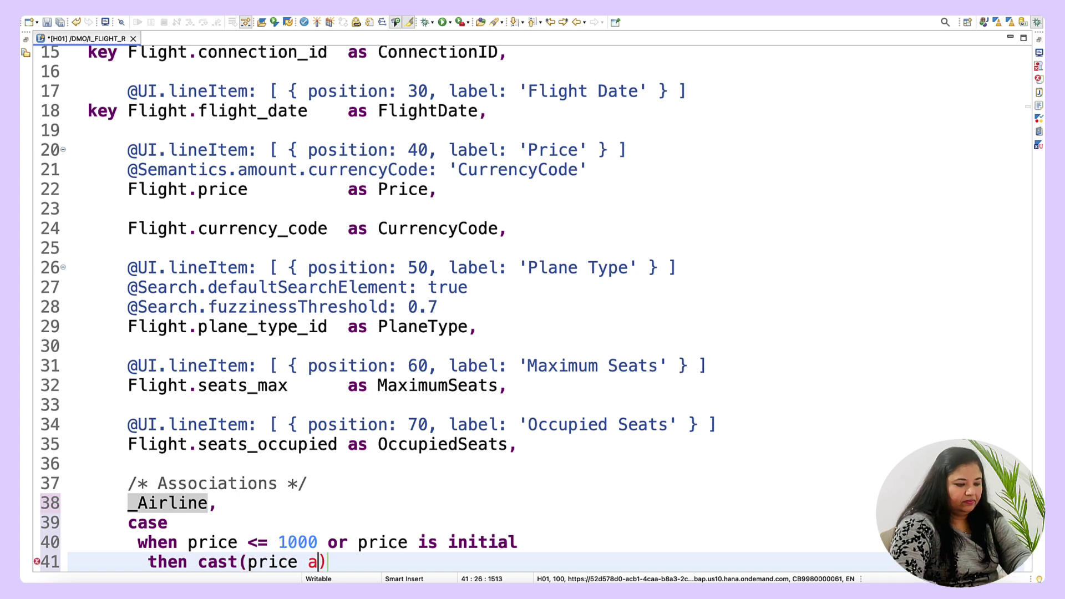
type("s /dmo")
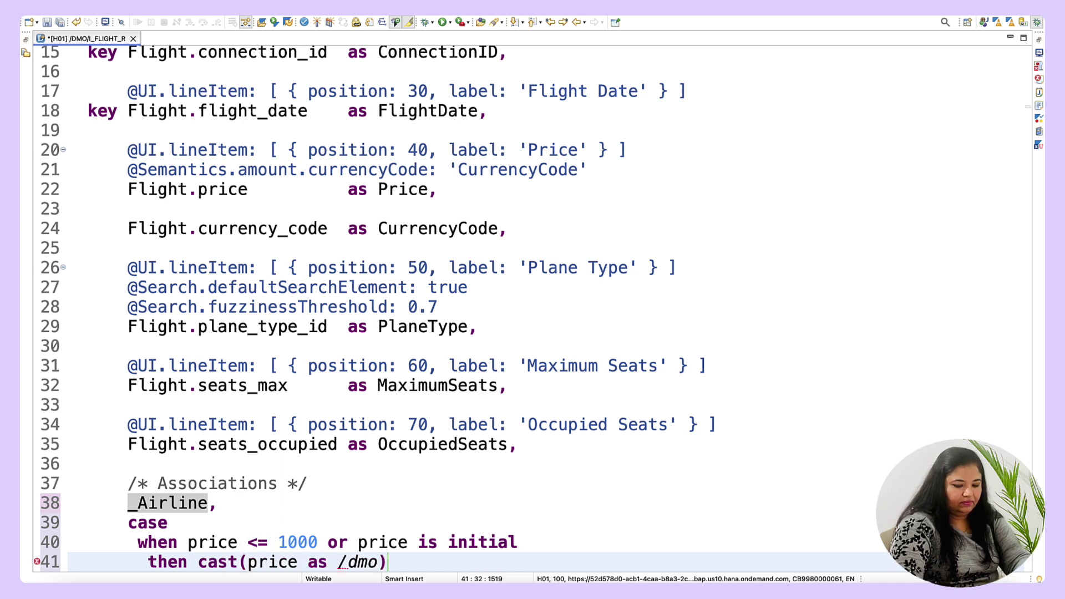
type("/fliugh")
key("BackSpace")
key("BackSpace")
key("BackSpace")
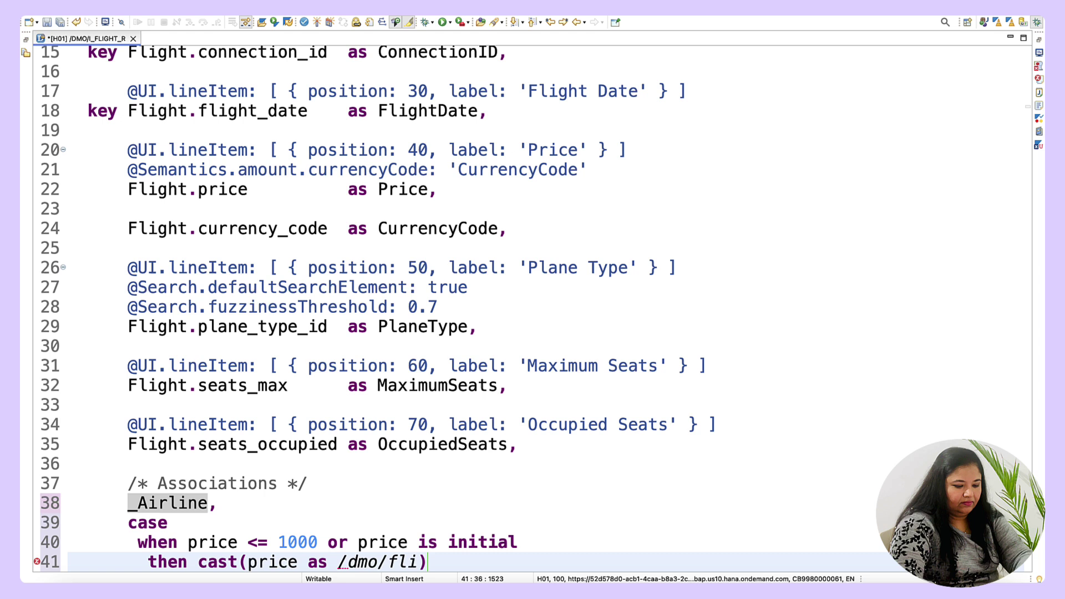
type("ght_or")
key("BackSpace")
key("BackSpace")
type("pri")
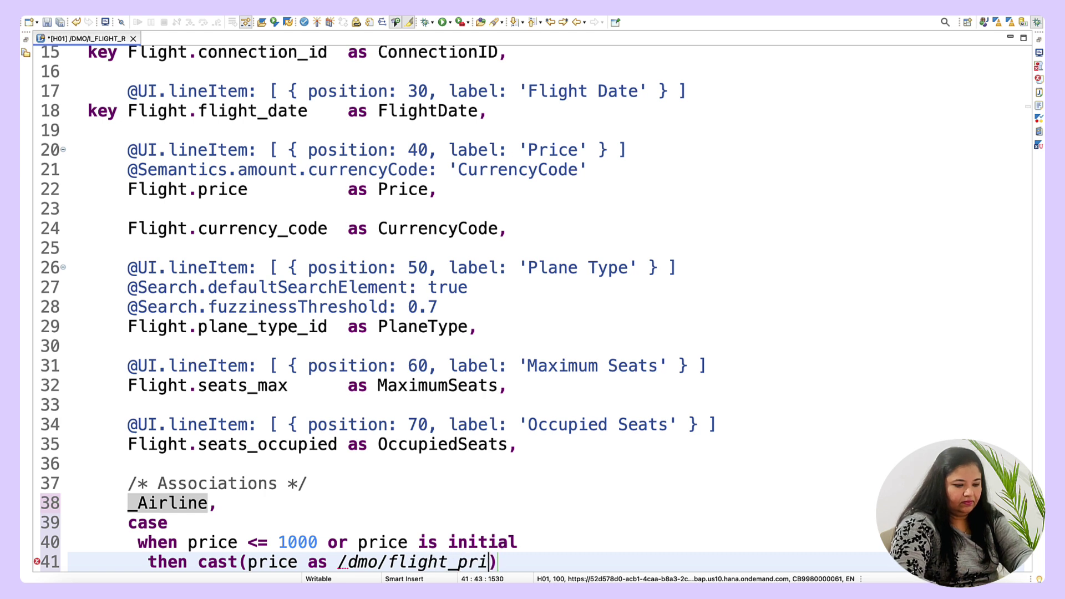
type("ce prese")
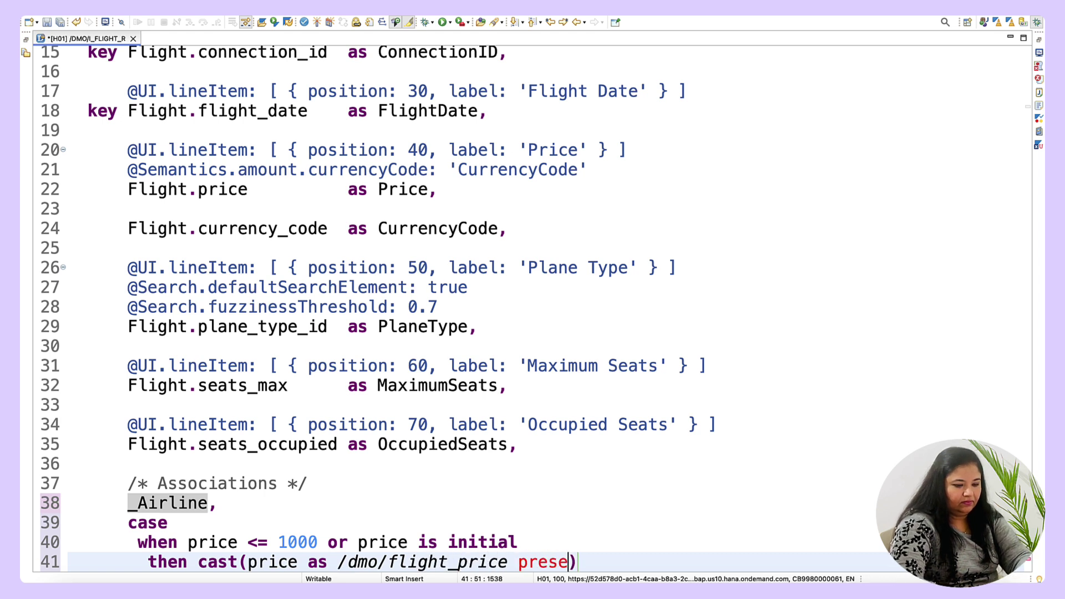
type("rving ")
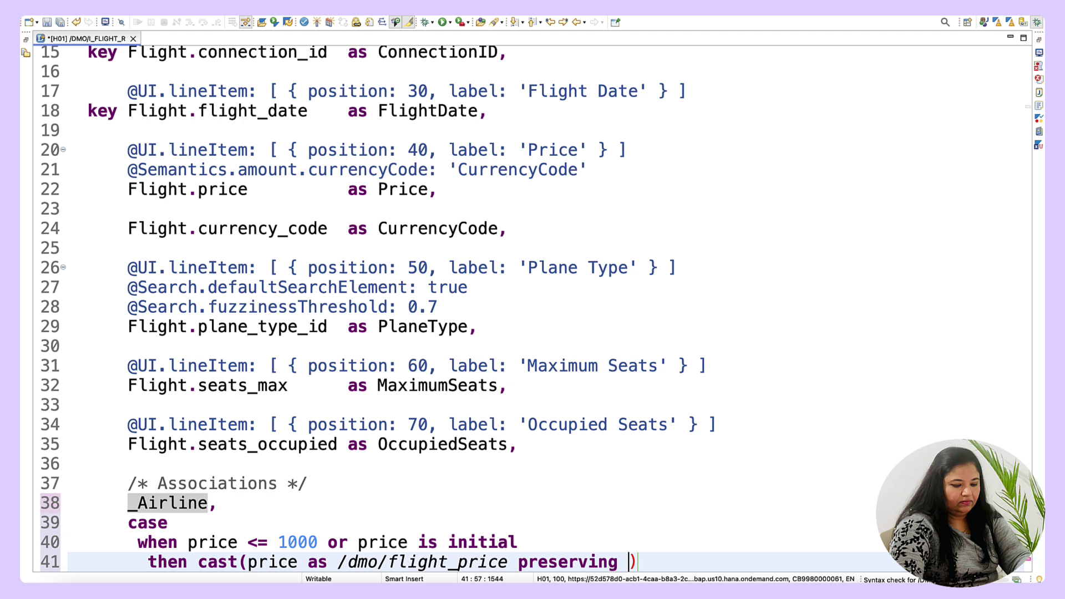
type("type")
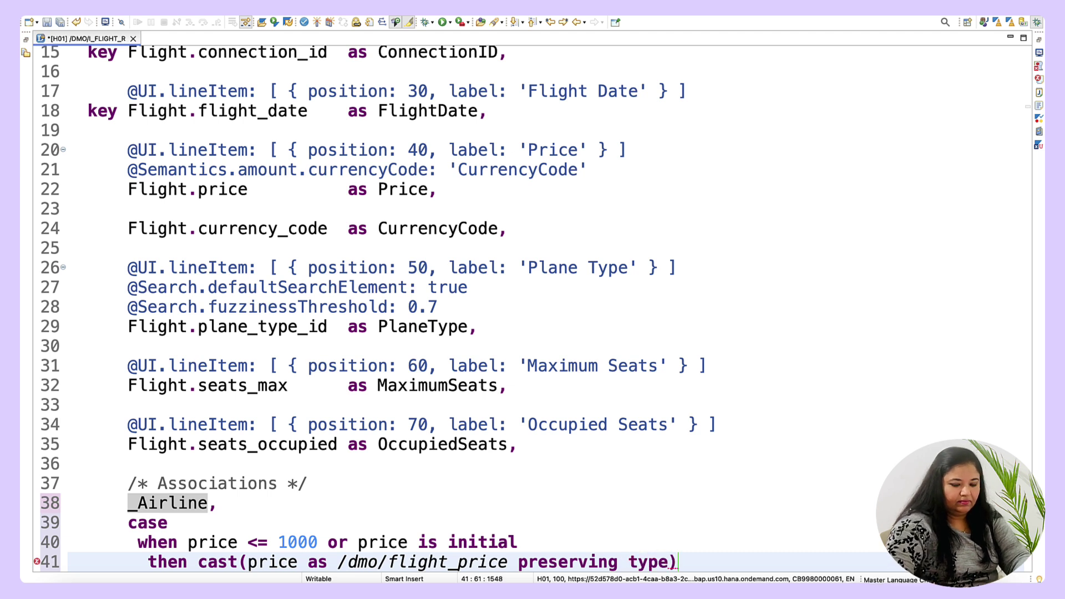
key("End")
key("Return")
type("el")
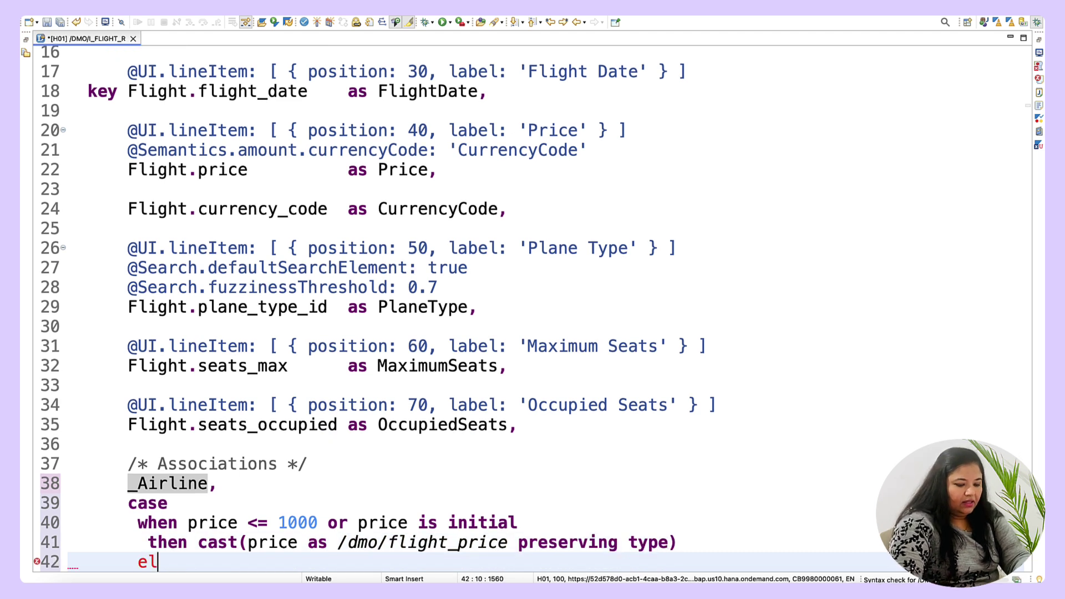
type("se")
Complete the else branch with division(9,10,2) and close the case as PriceWithDiscount
key("Return")
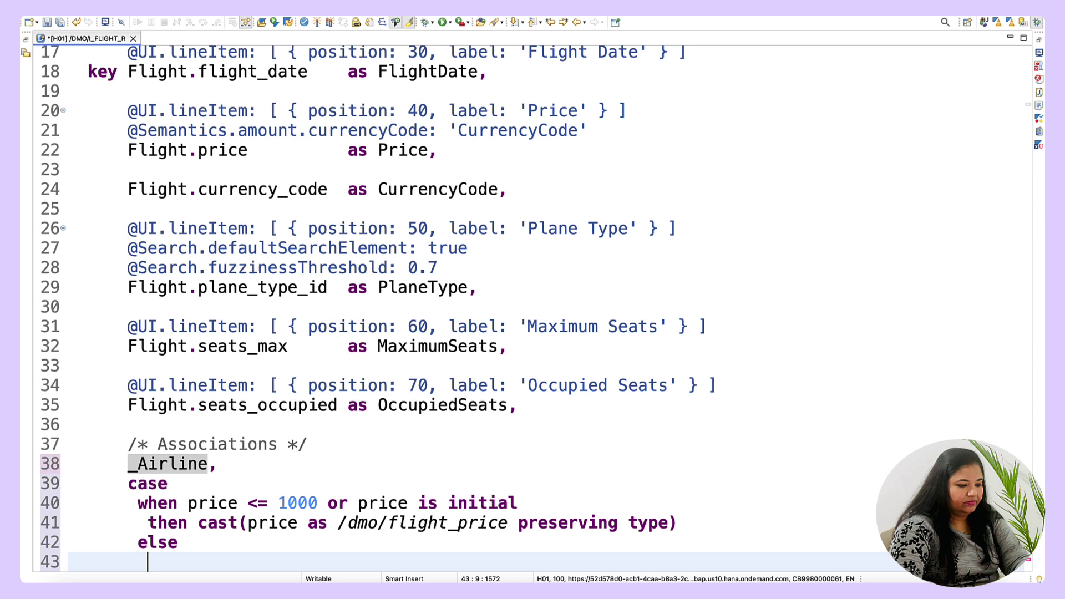
type("cast")
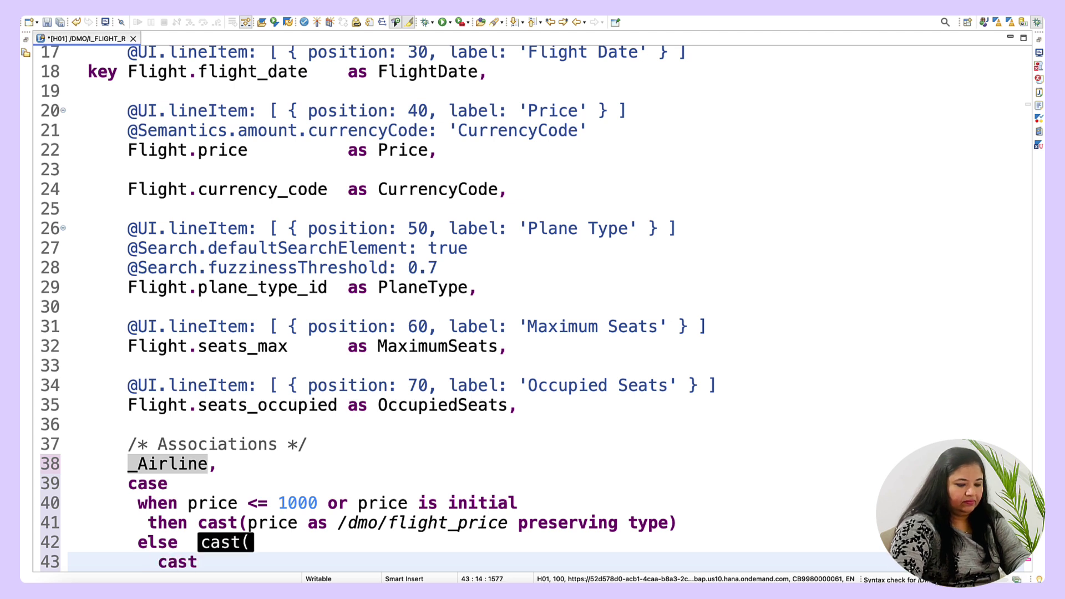
type("()")
type(" 1")
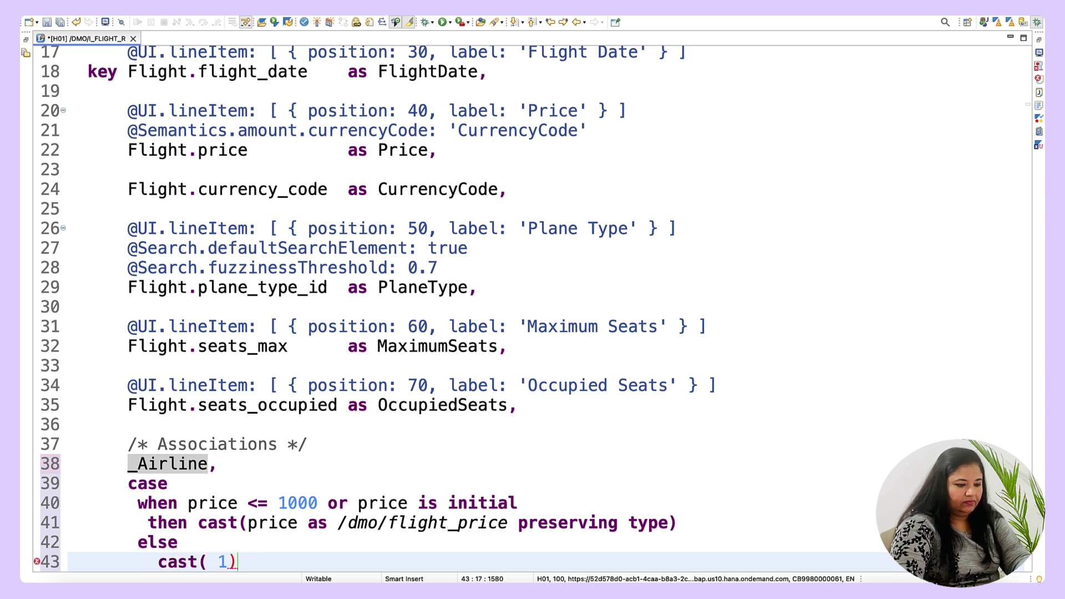
type("000 + ")
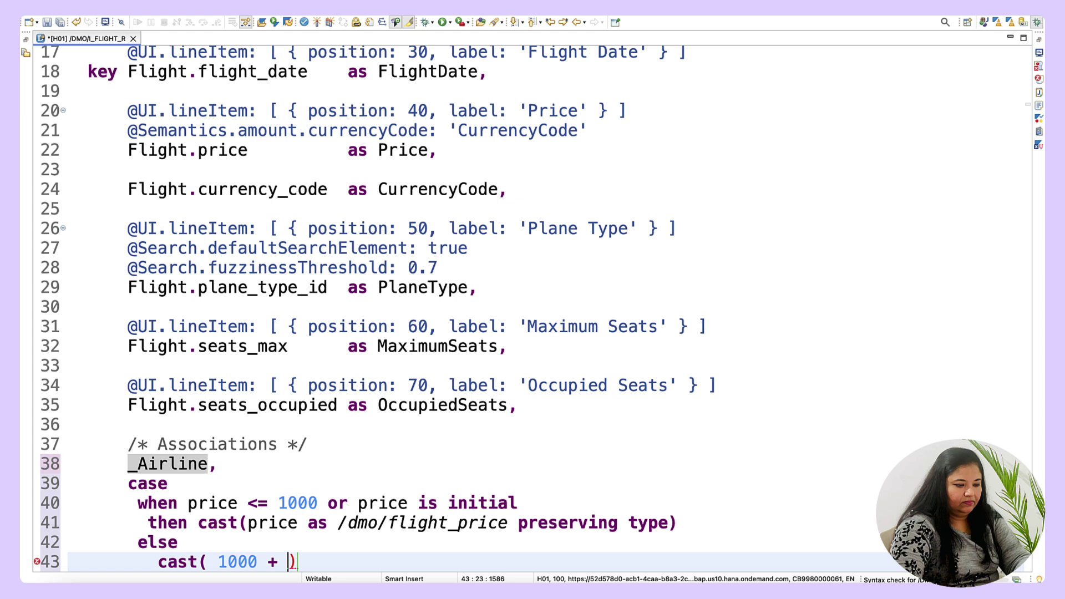
type("(cast(")
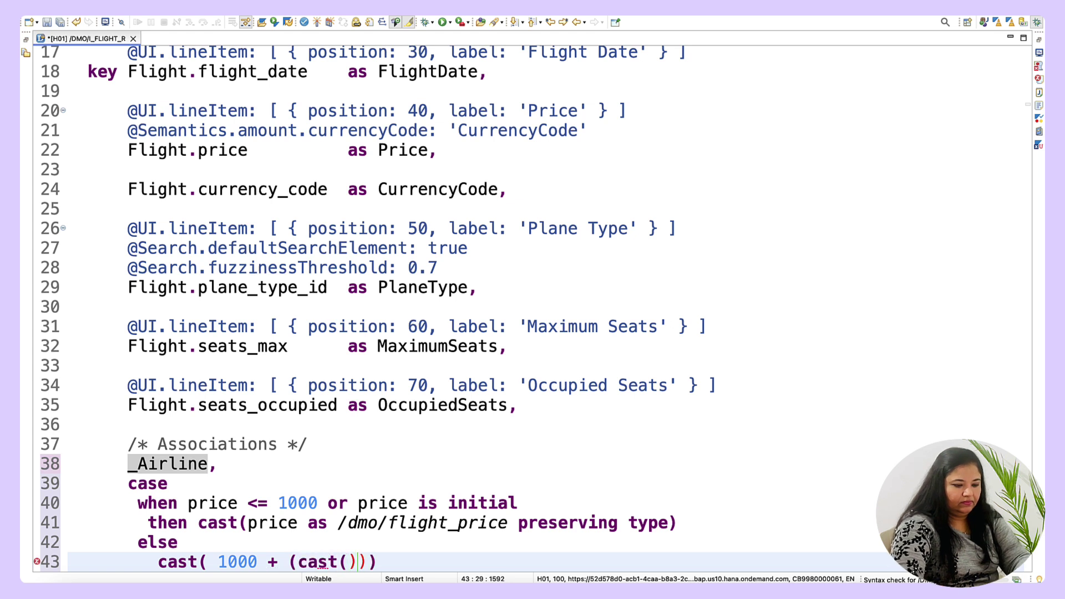
type("price as ")
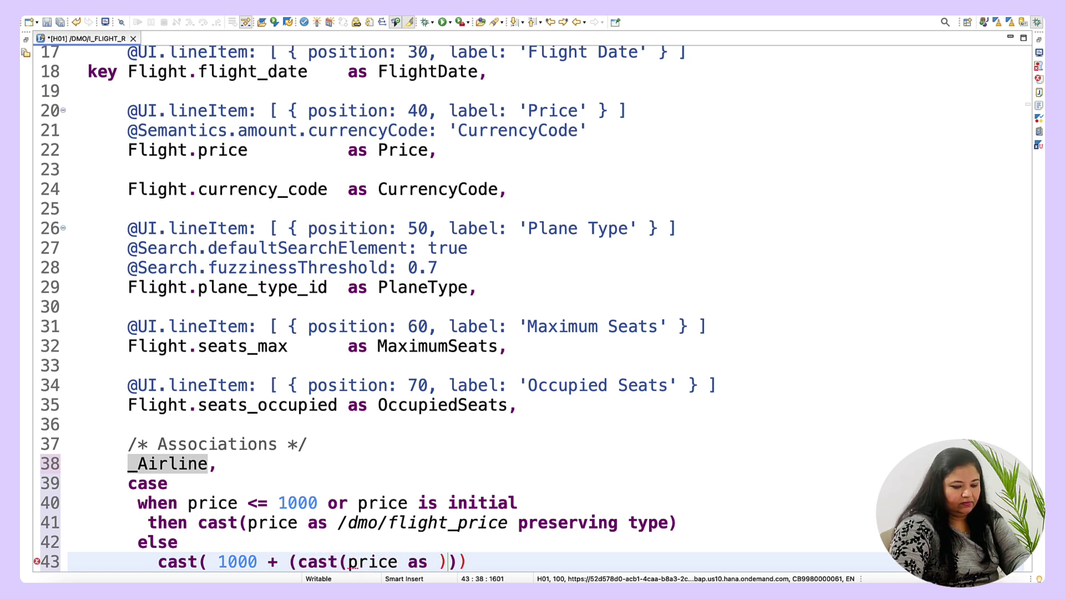
type("abap.dec")
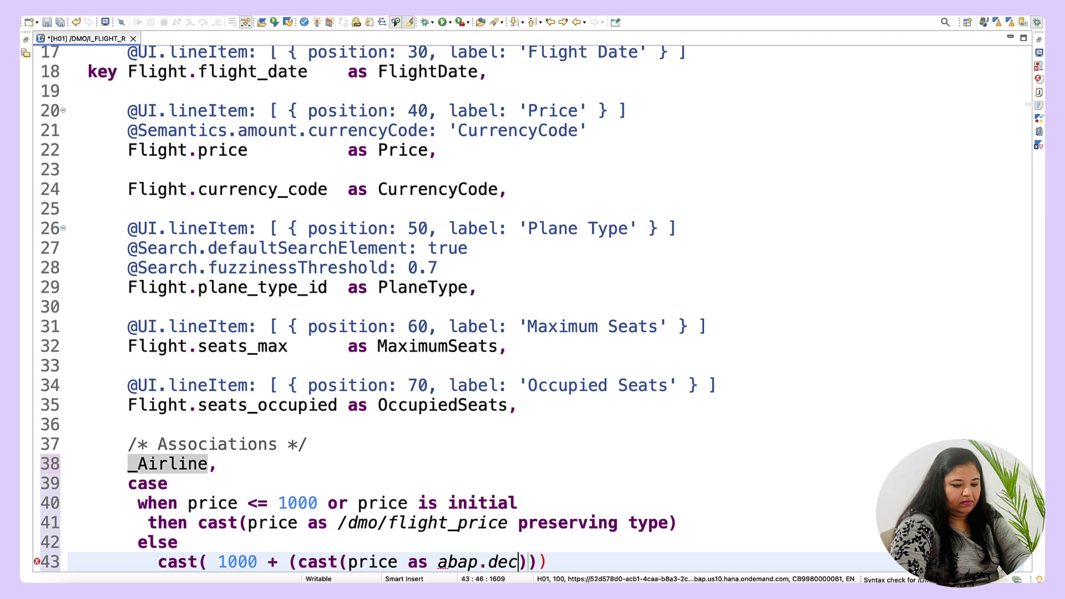
type("(16,2")
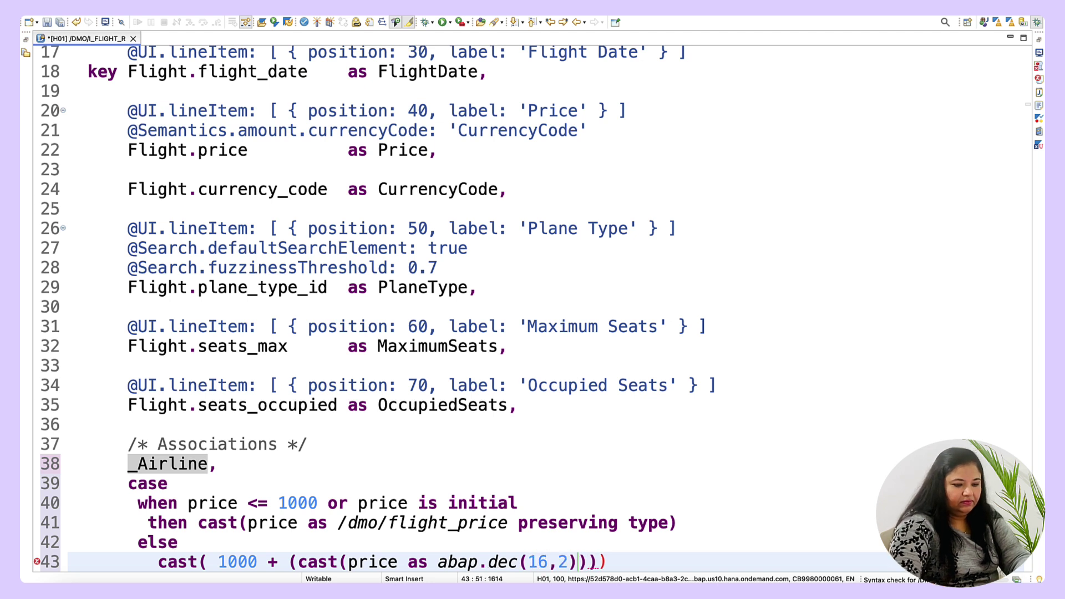
type(")) - ")
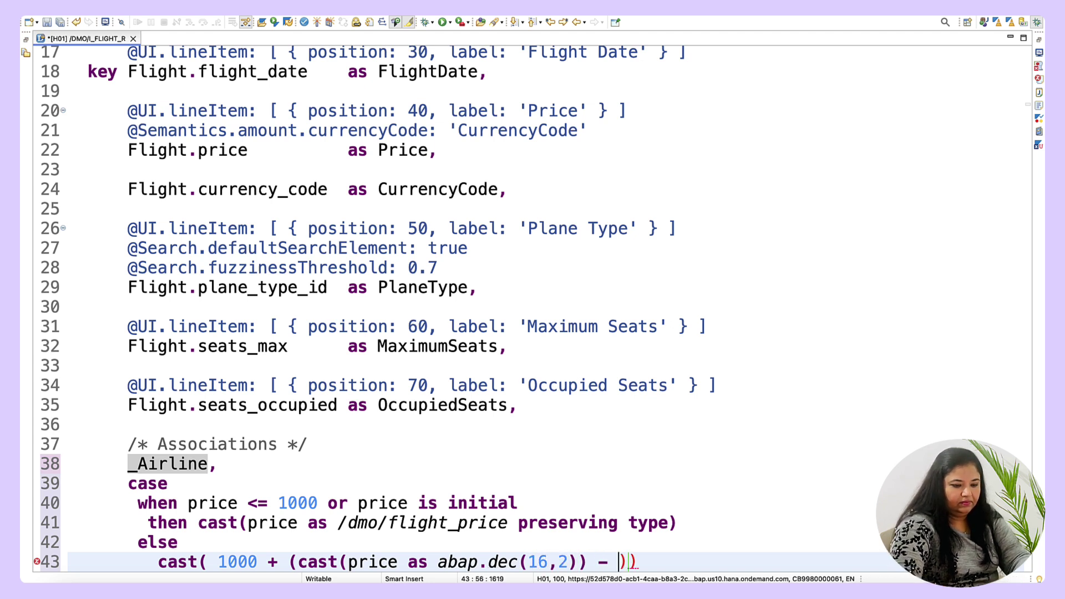
type("1000 )")
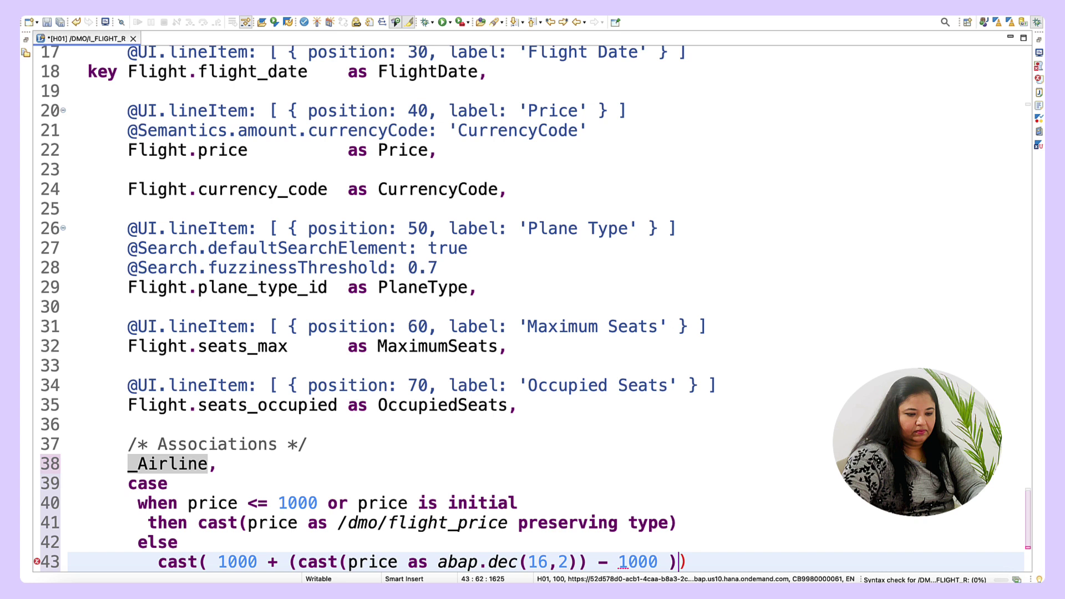
type(" * d")
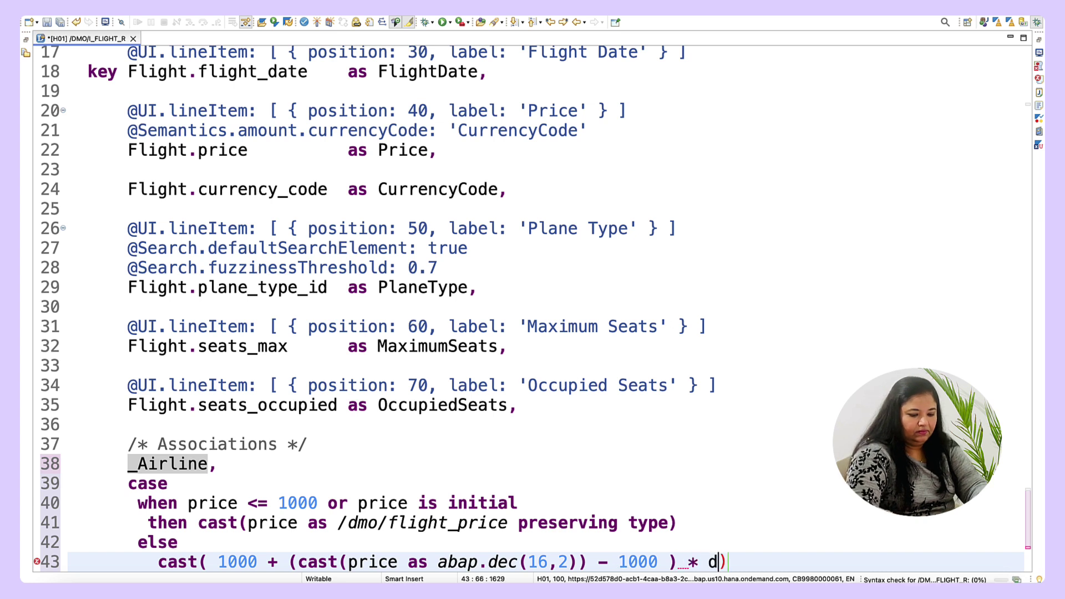
type("ici")
key("BackSpace")
key("BackSpace")
type("vi")
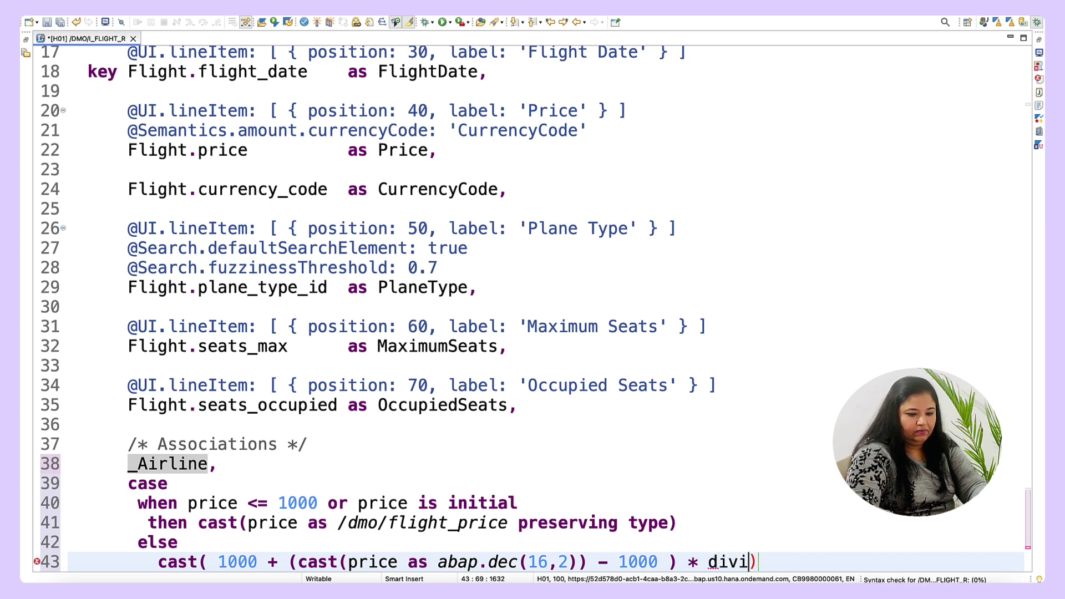
type("sion")
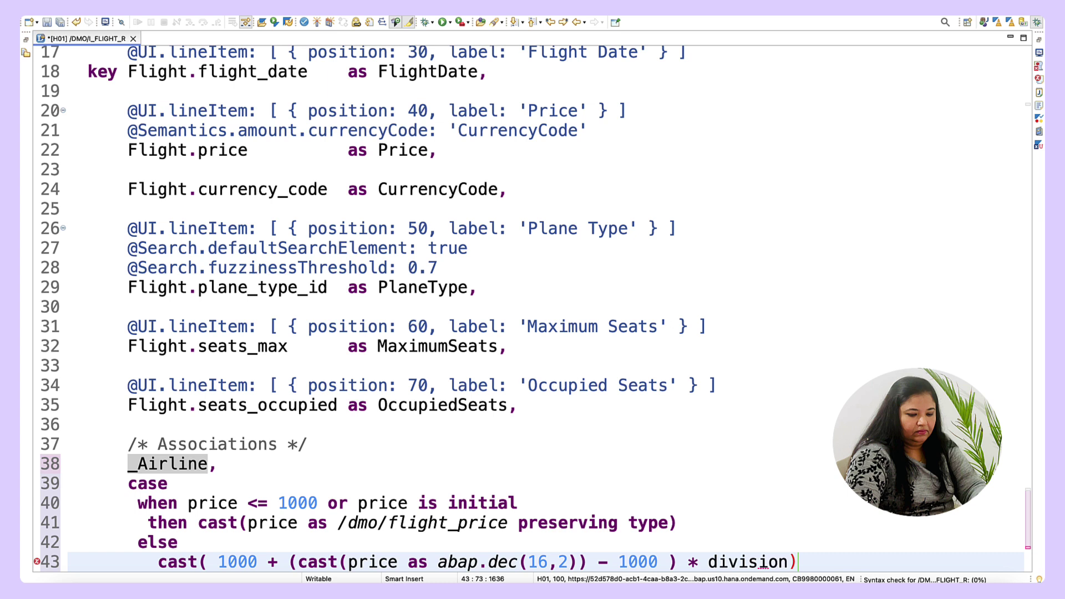
type("()9,10,2")
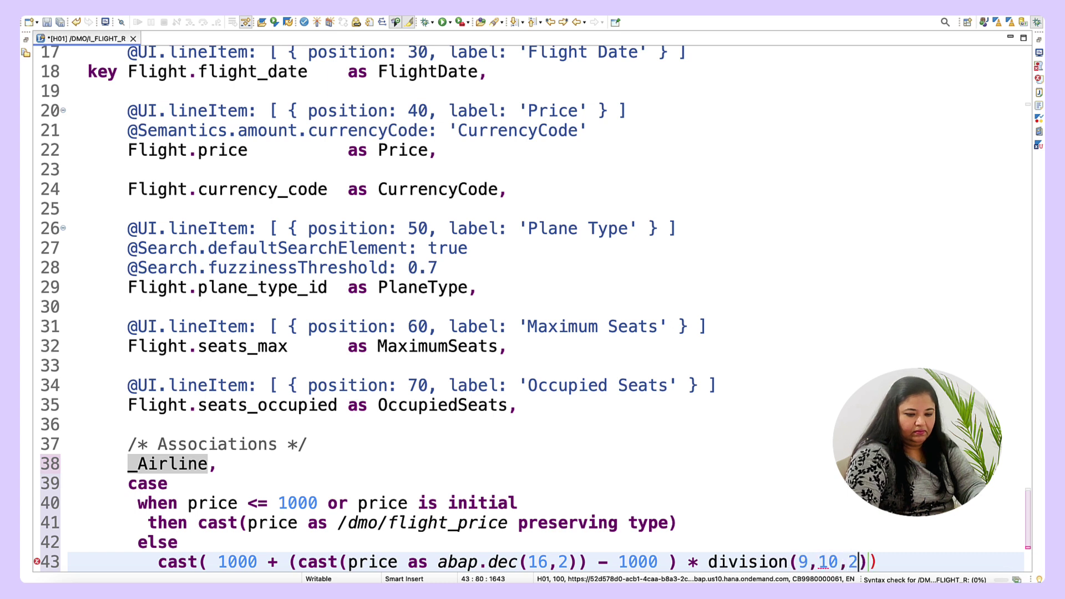
type(" as ")
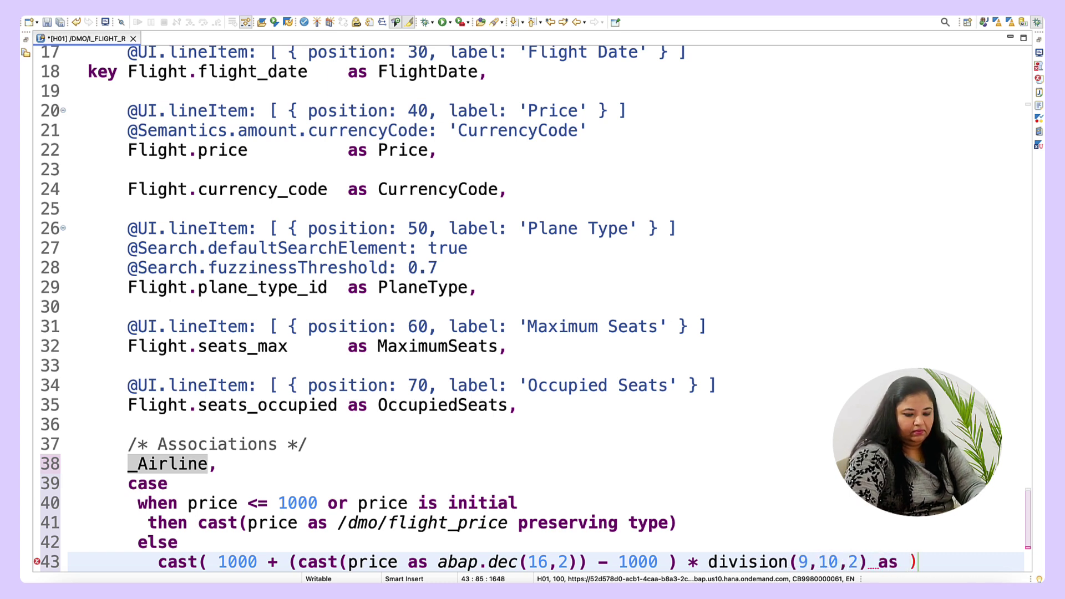
type("/dmo/")
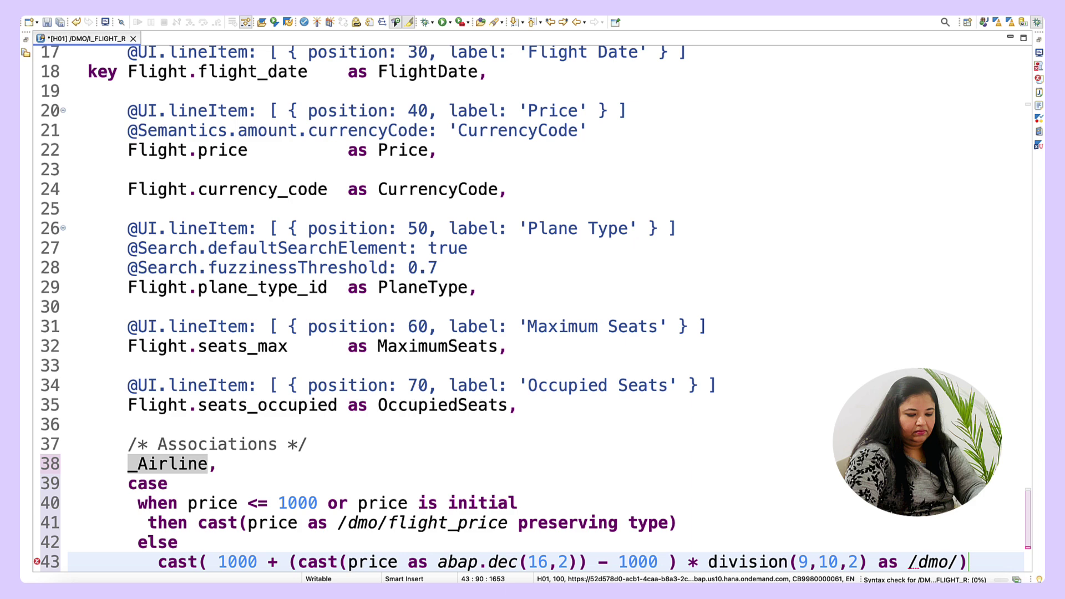
type("flight_pr")
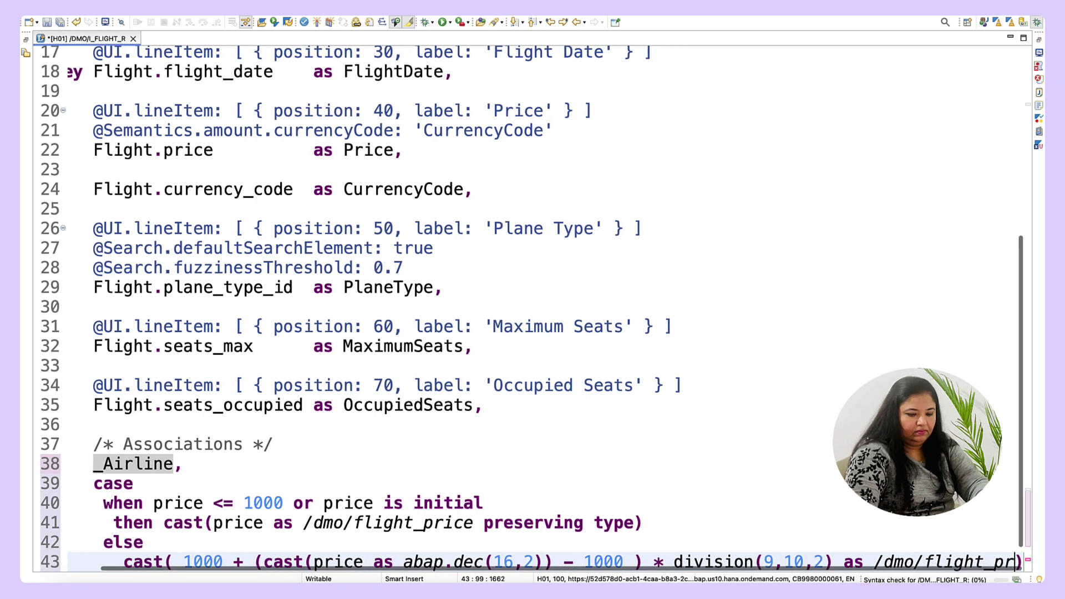
type("ice")
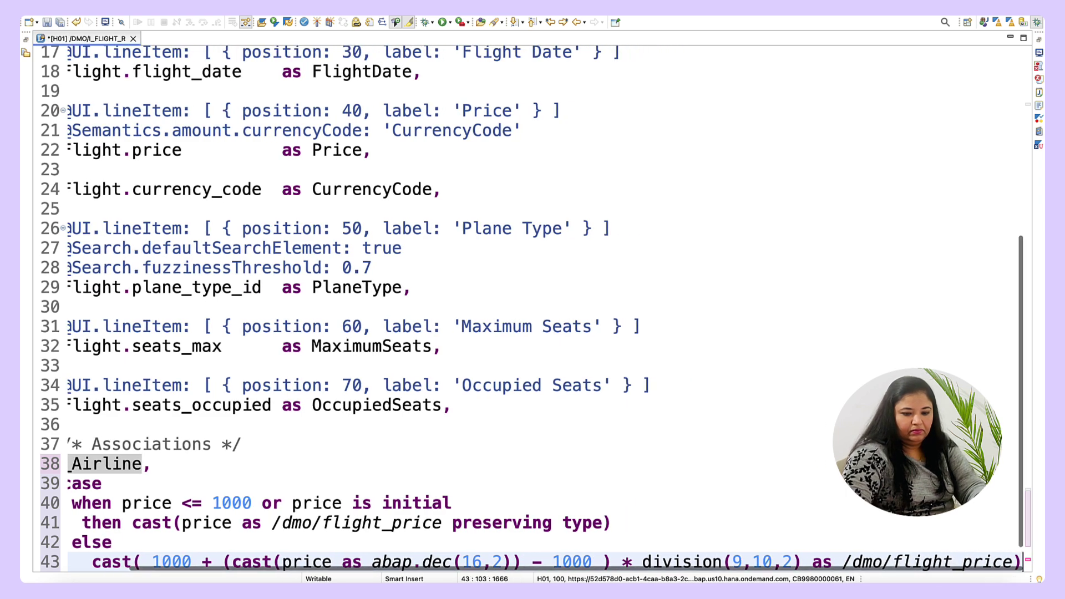
key("Return")
key("BackSpace")
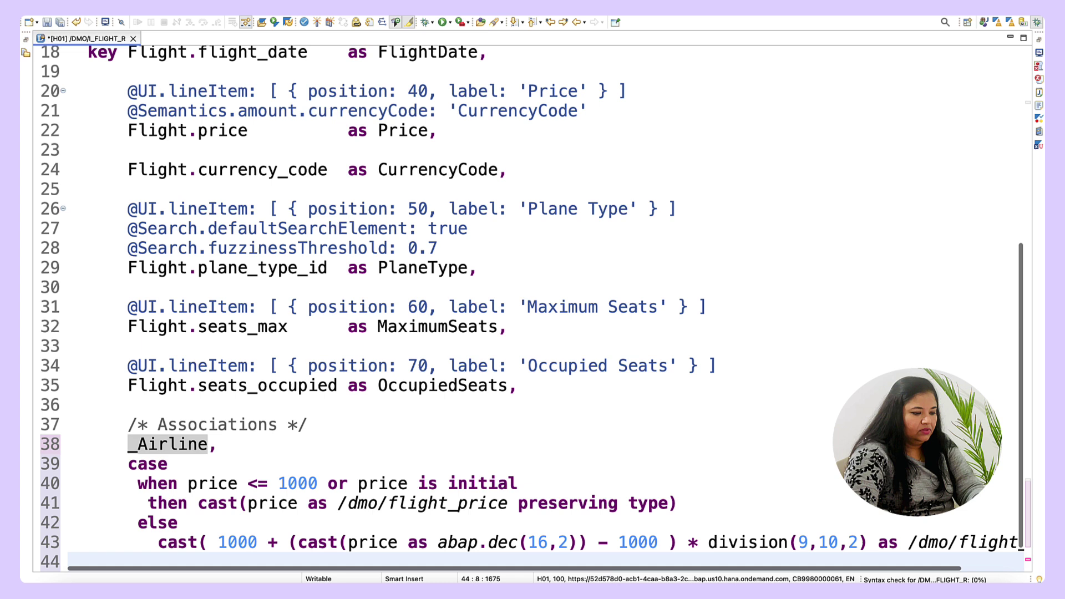
type("end as")
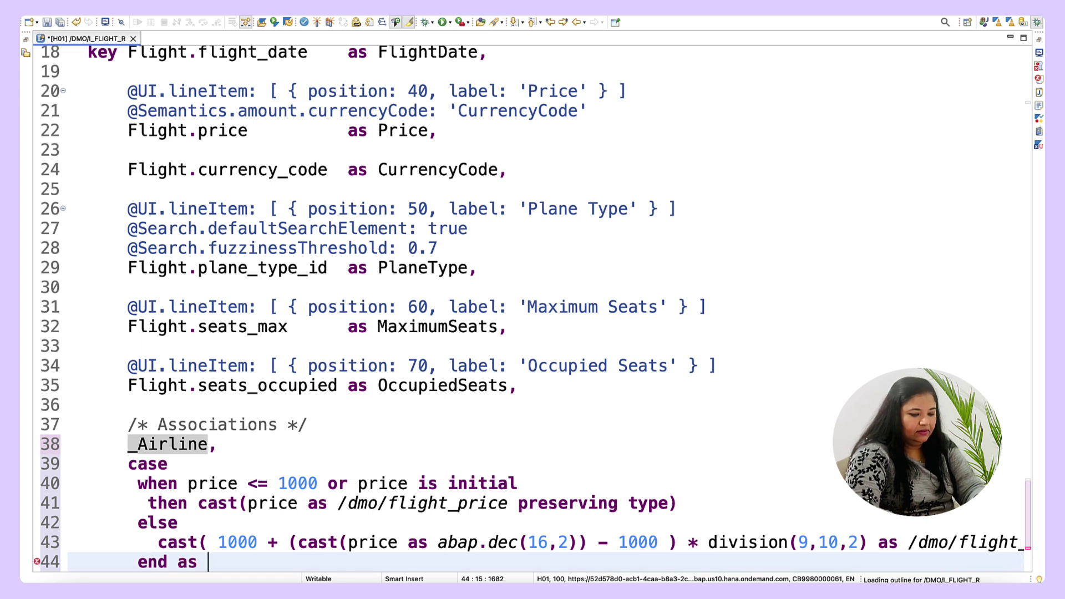
type(" PriceWith")
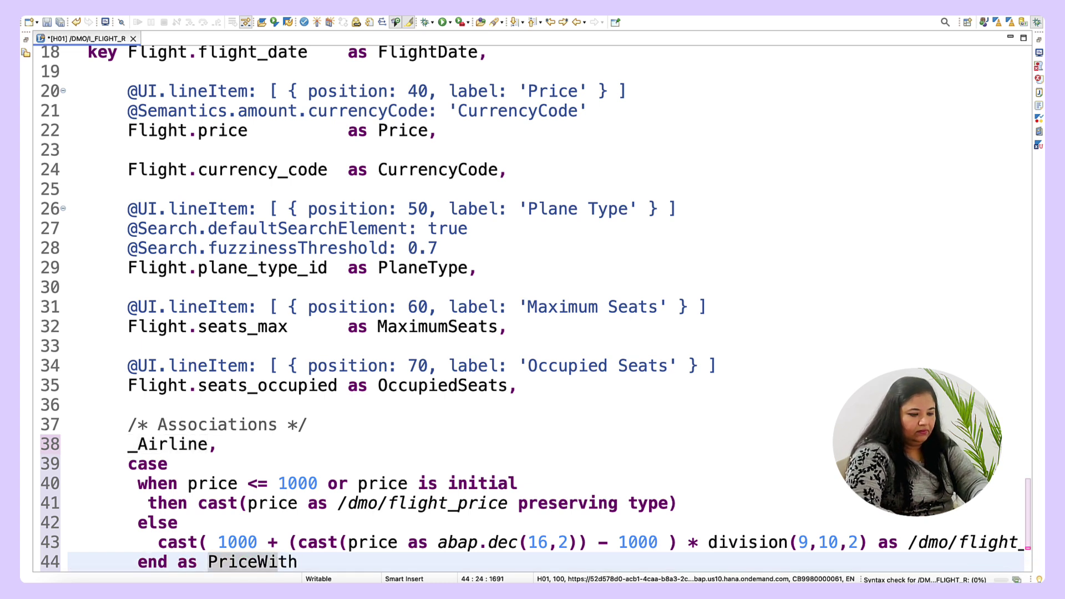
type("Dis")
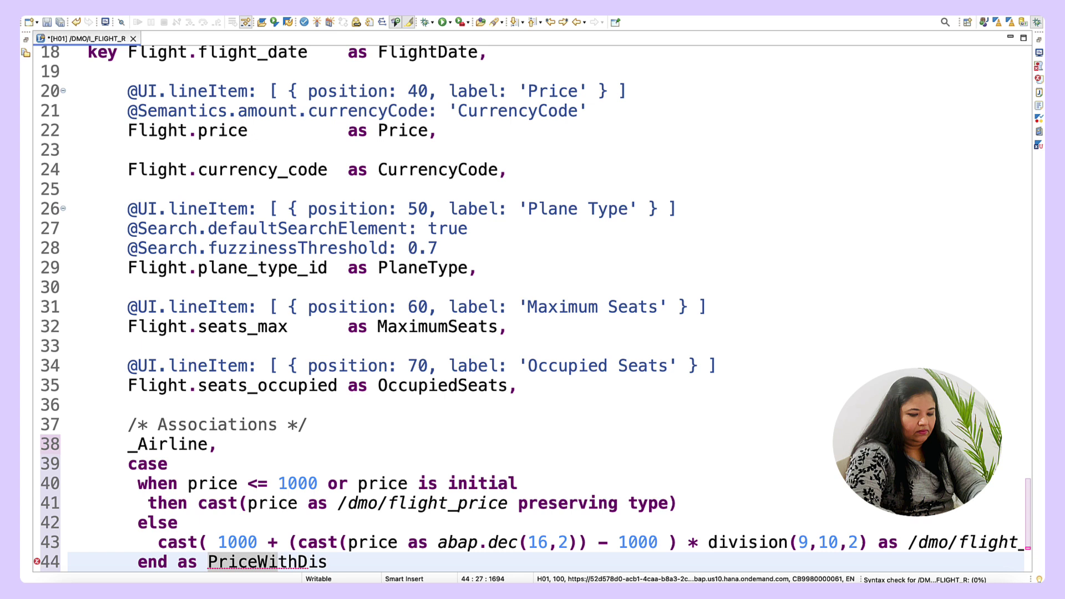
type("count")
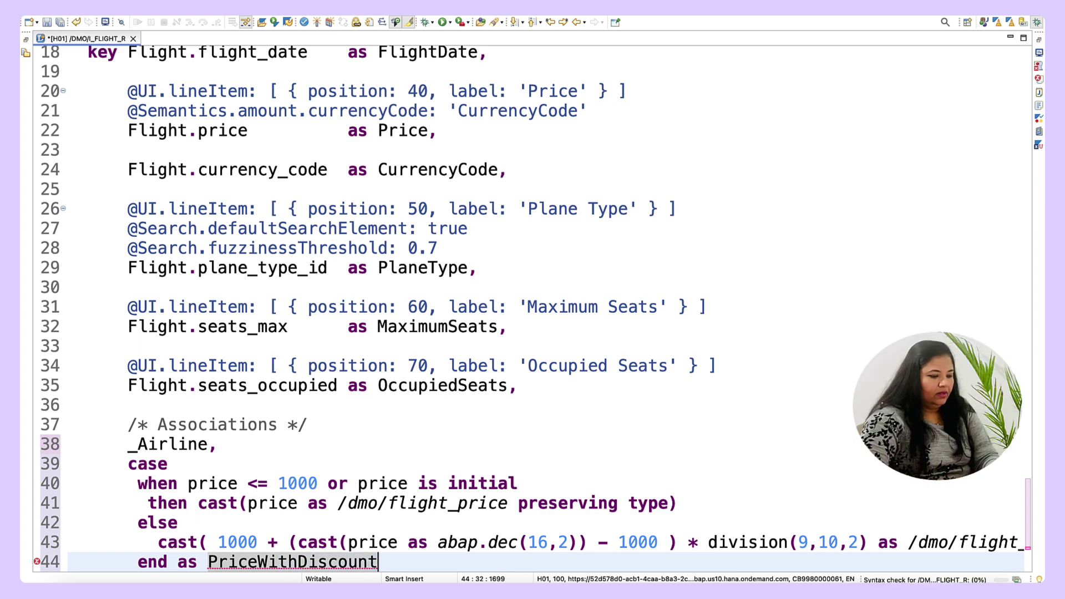
scroll(532, 308, "down", 1)
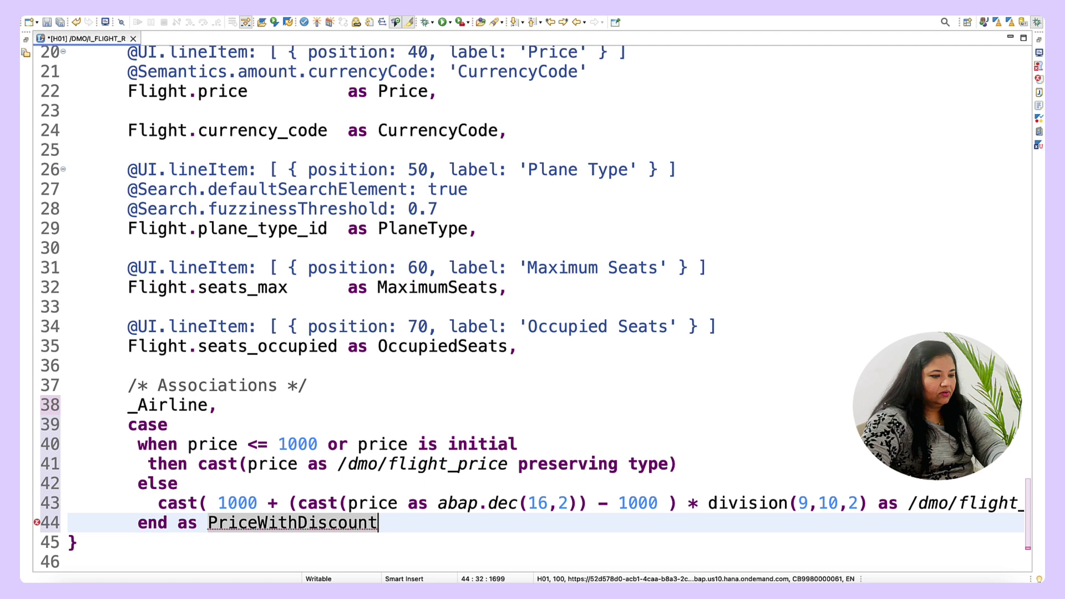
key("Up")
key("Up")
key("Up")
key("Return")
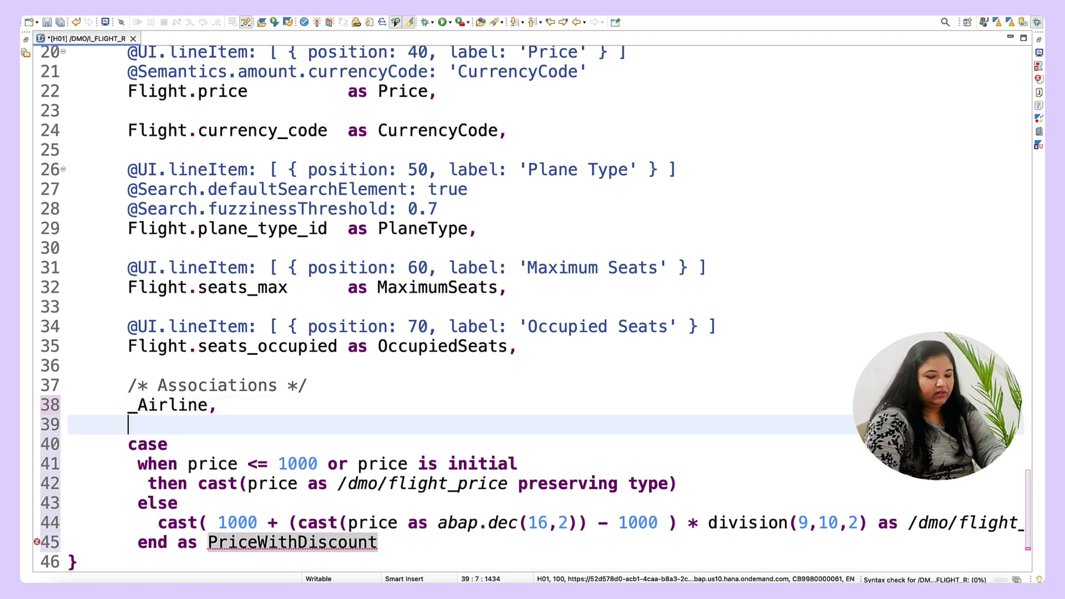
type("@Seman")
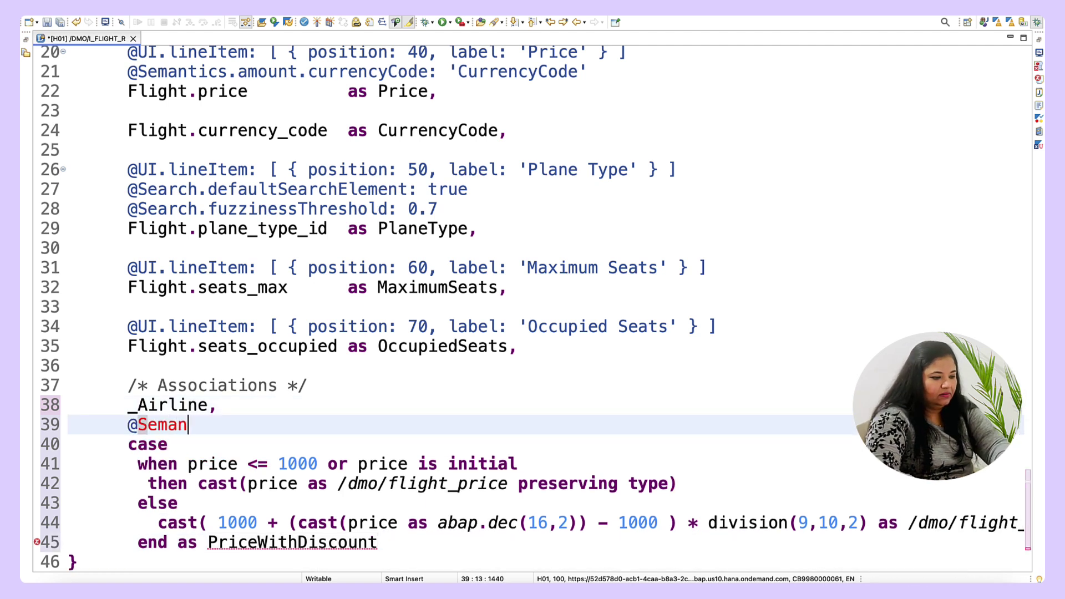
type("tics.am")
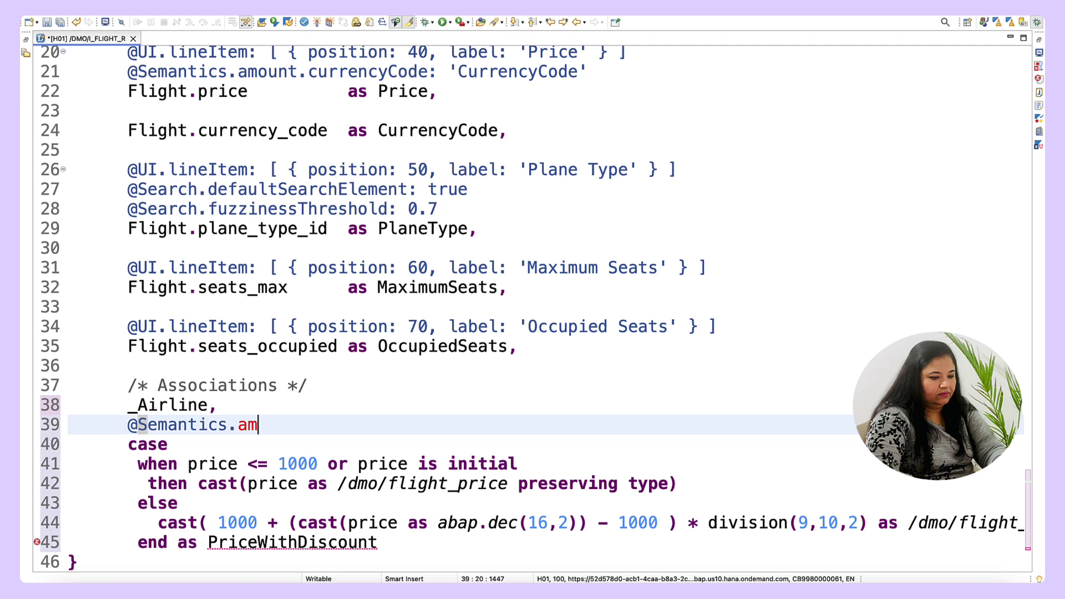
type("ount.")
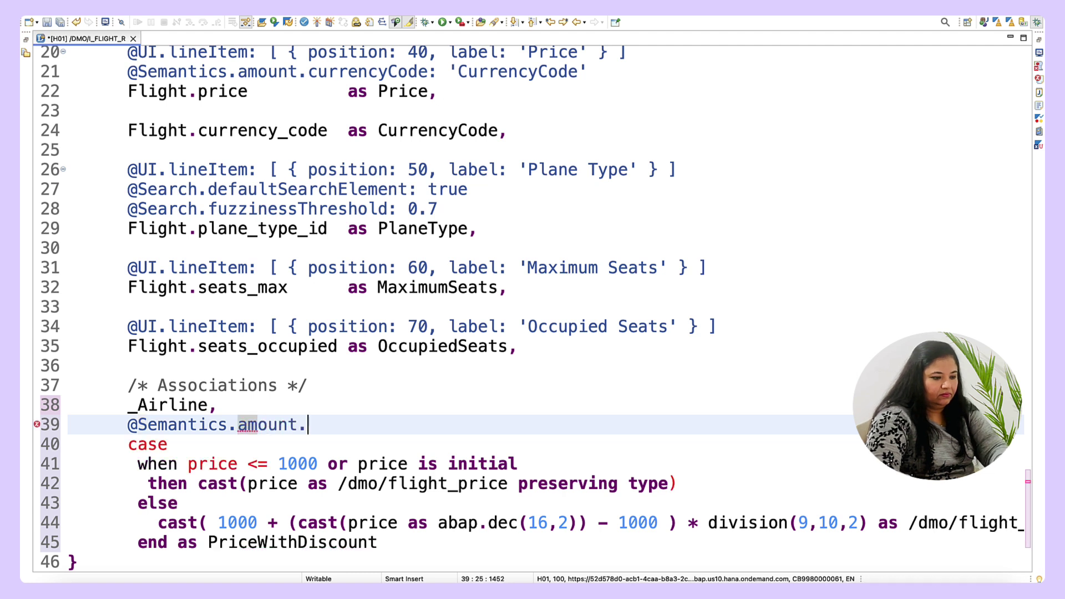
key("Return")
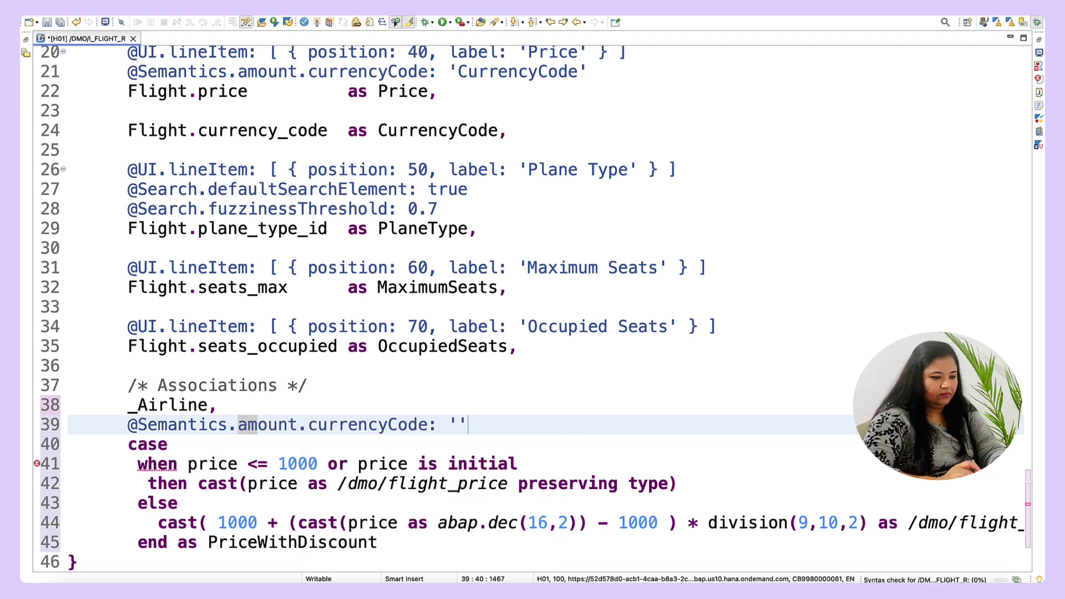
type("CurrencyC")
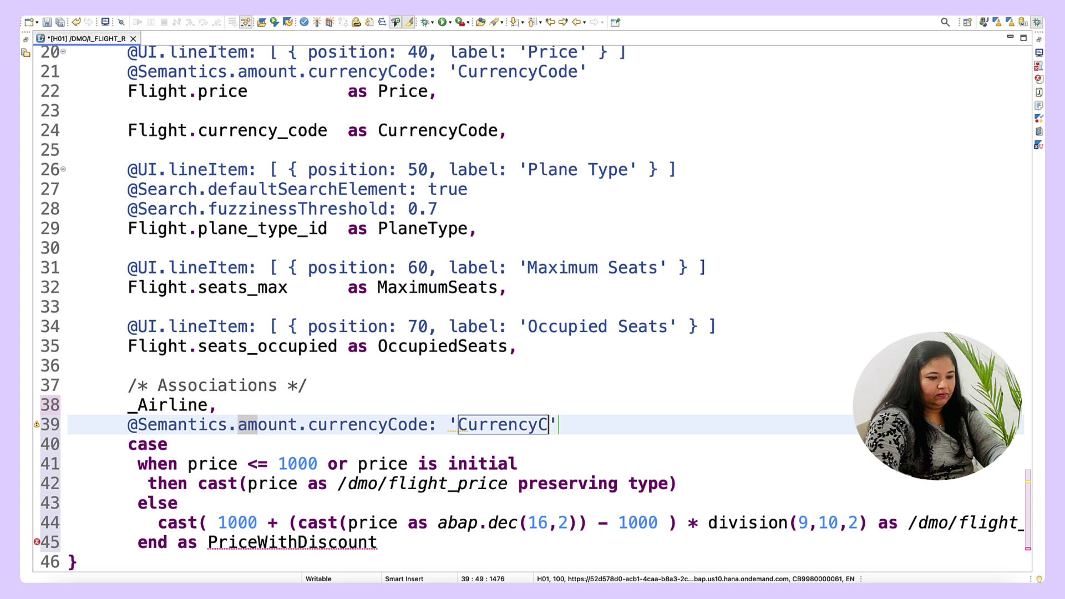
type("ode")
scroll(530, 309, "down", 1)
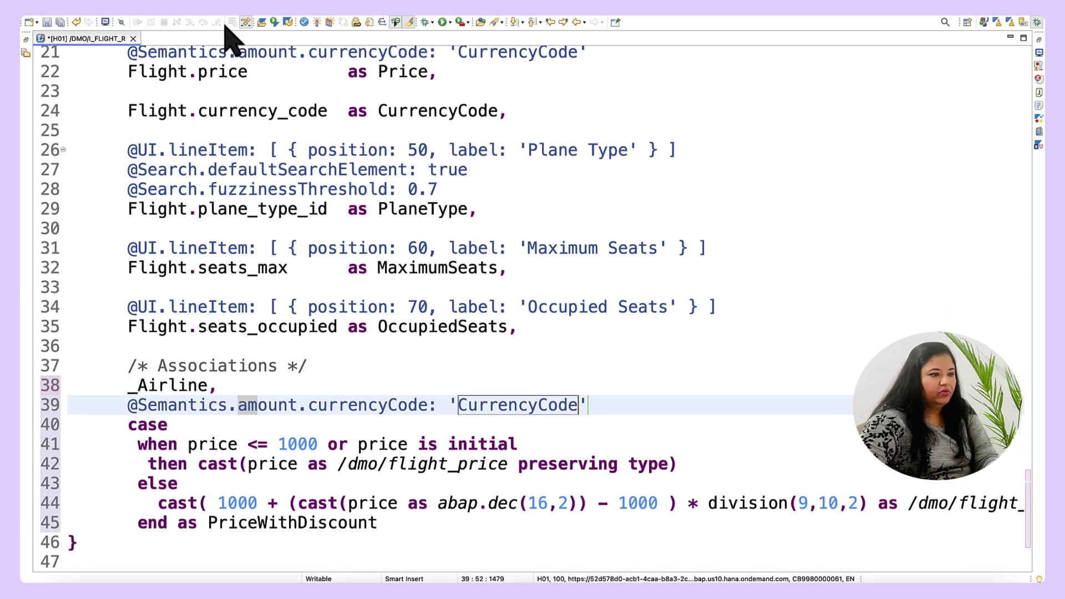
Save and activate /DMO/I_FLIGHT_R together with the My Stuff request's inactive objects
left_click(330, 23)
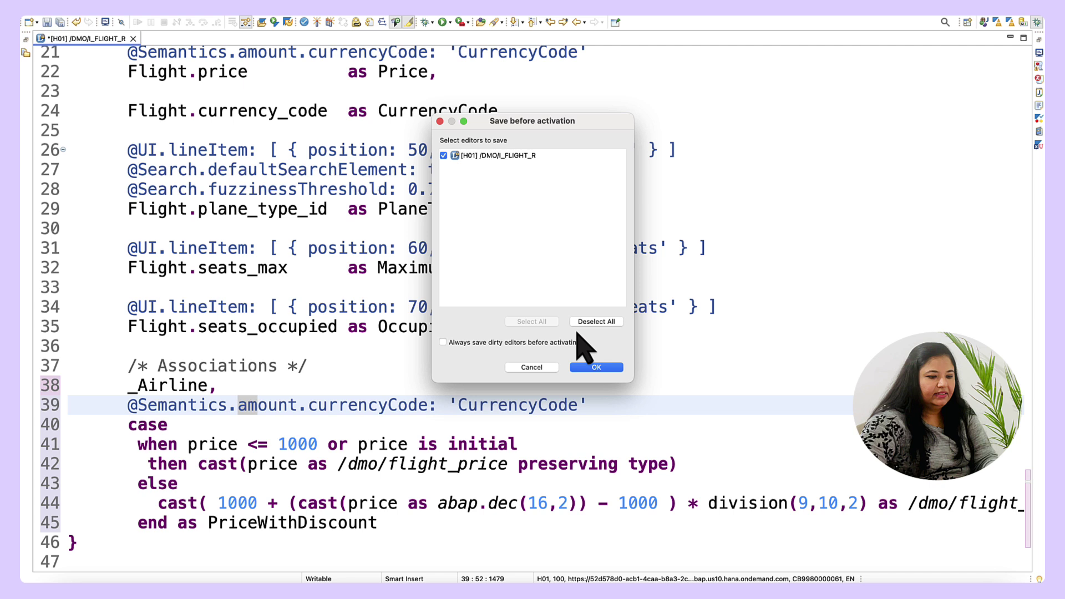
left_click(596, 367)
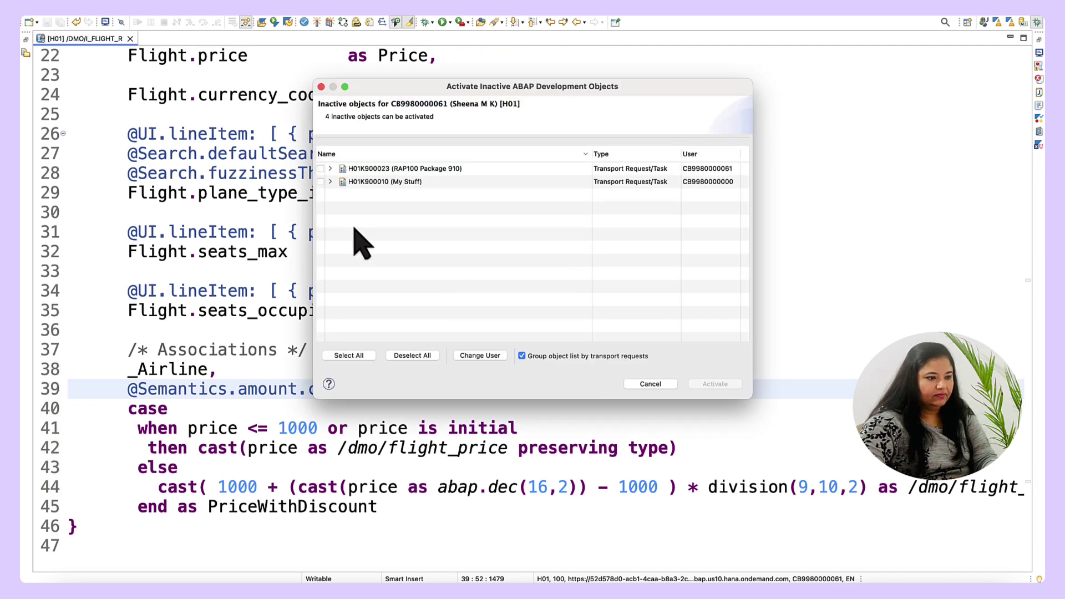
left_click(321, 181)
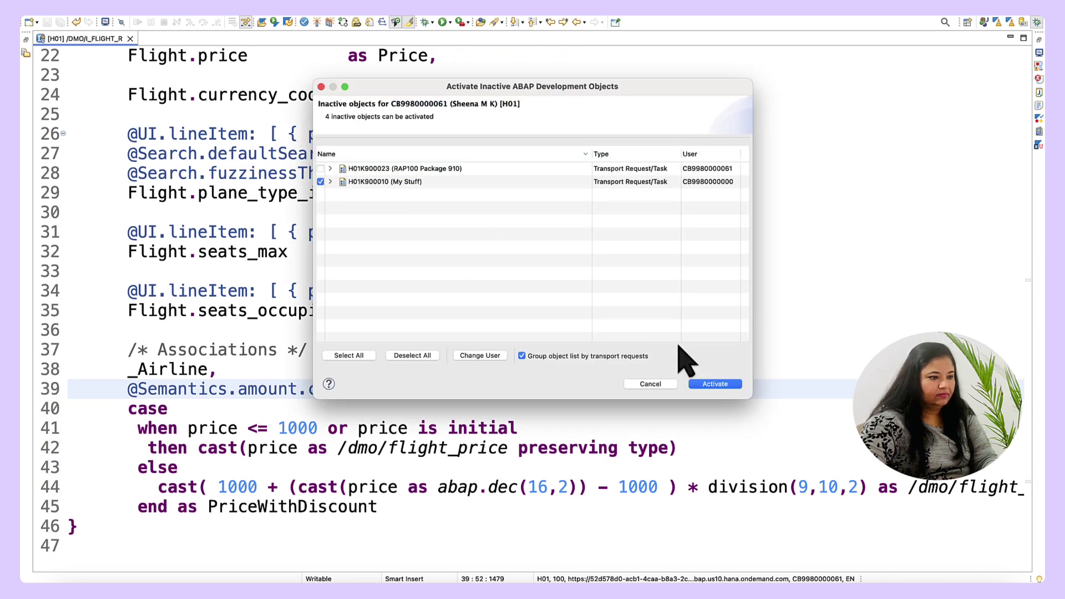
left_click(728, 386)
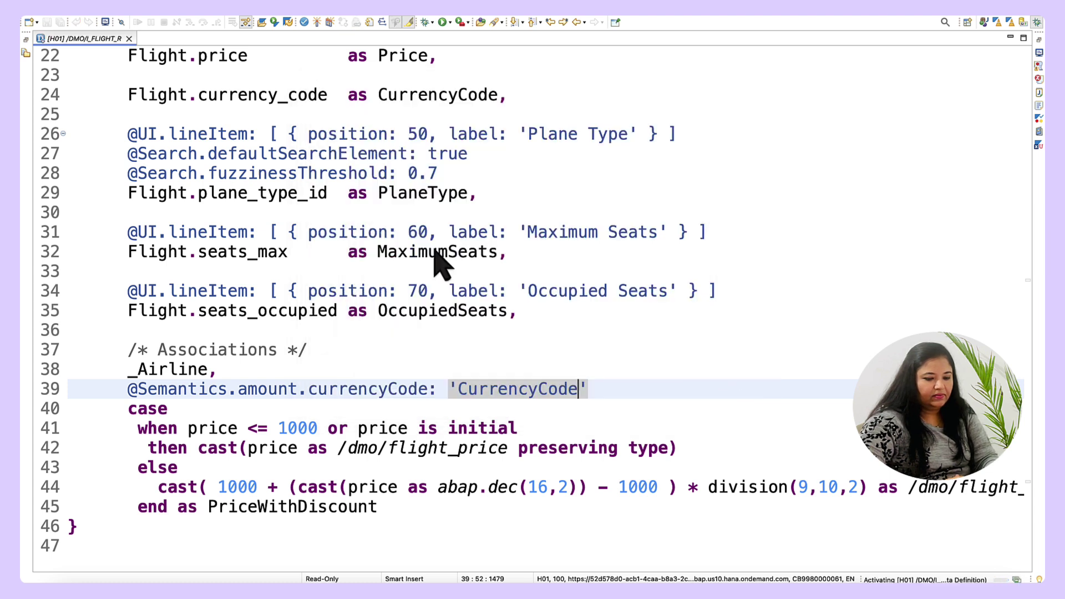
Start a new ABAP unit test class for the /DMO/I_FLIGHT_R view
left_click(25, 54)
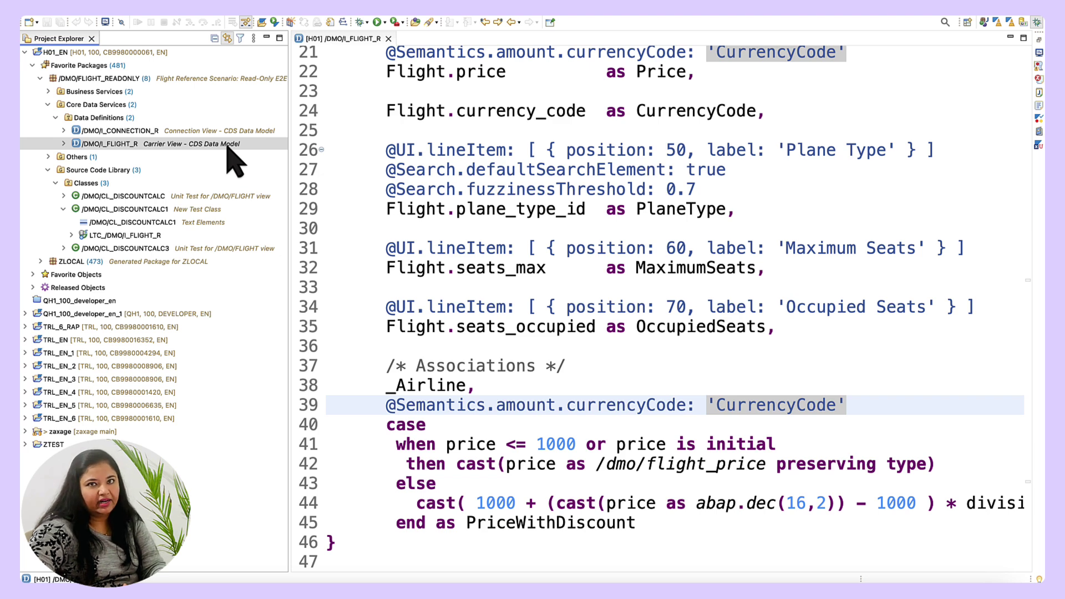
right_click(218, 144)
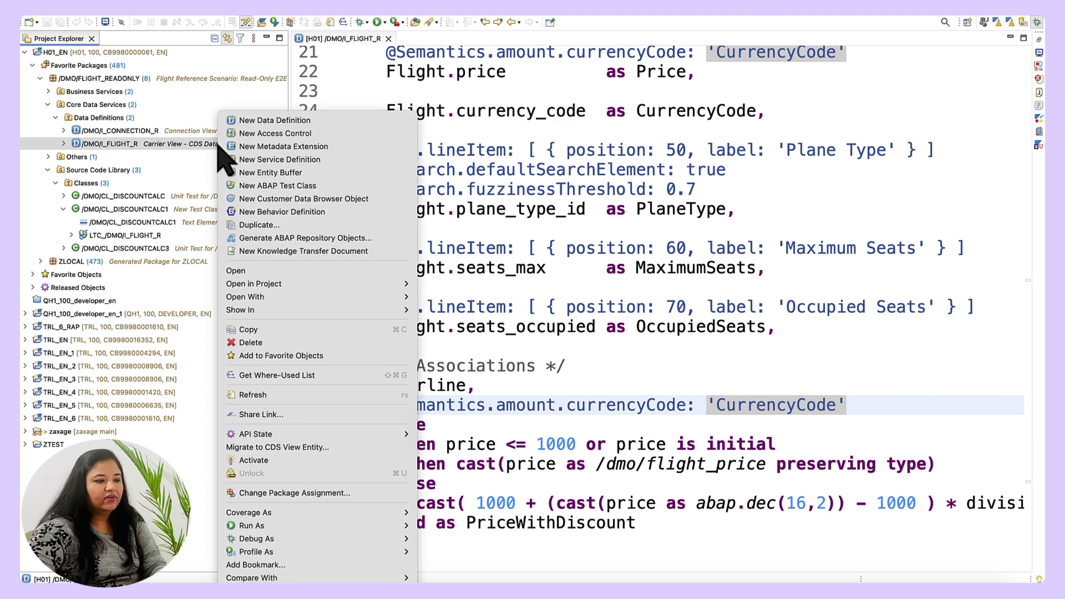
left_click(355, 186)
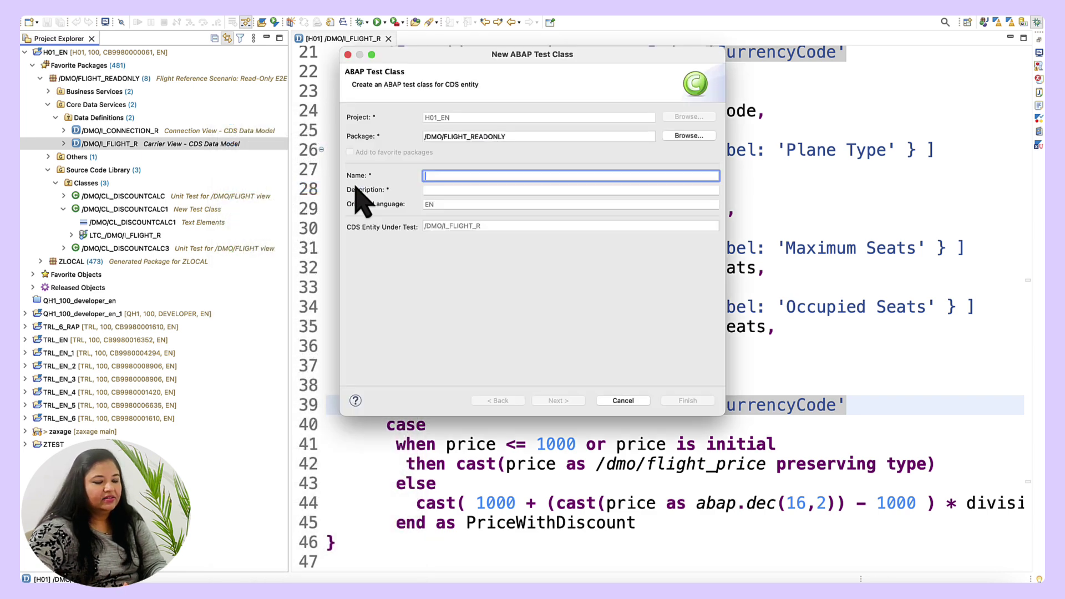
type("/")
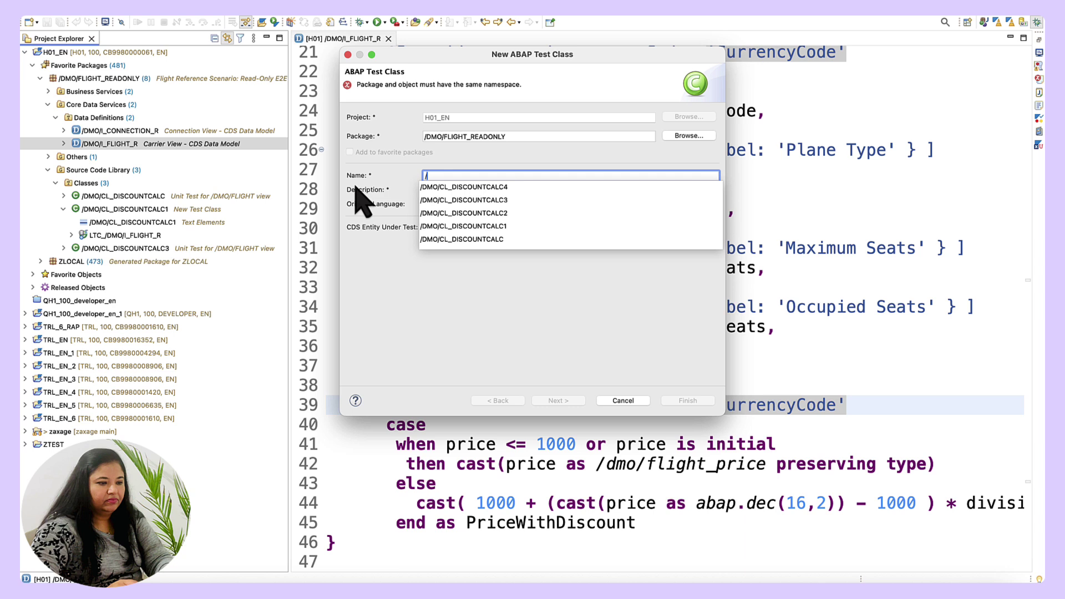
Name the test class /DMO/CL_DISCOUNTCALC4 with description 'Unit Test for /DMO/FLIGHT view'
key("Down")
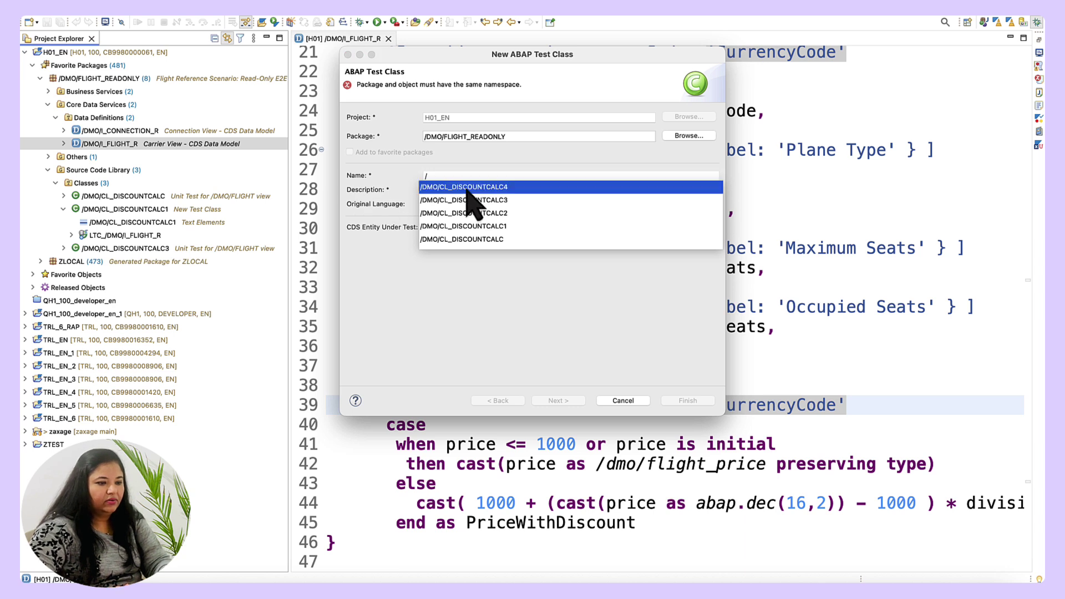
key("Return")
key("Tab")
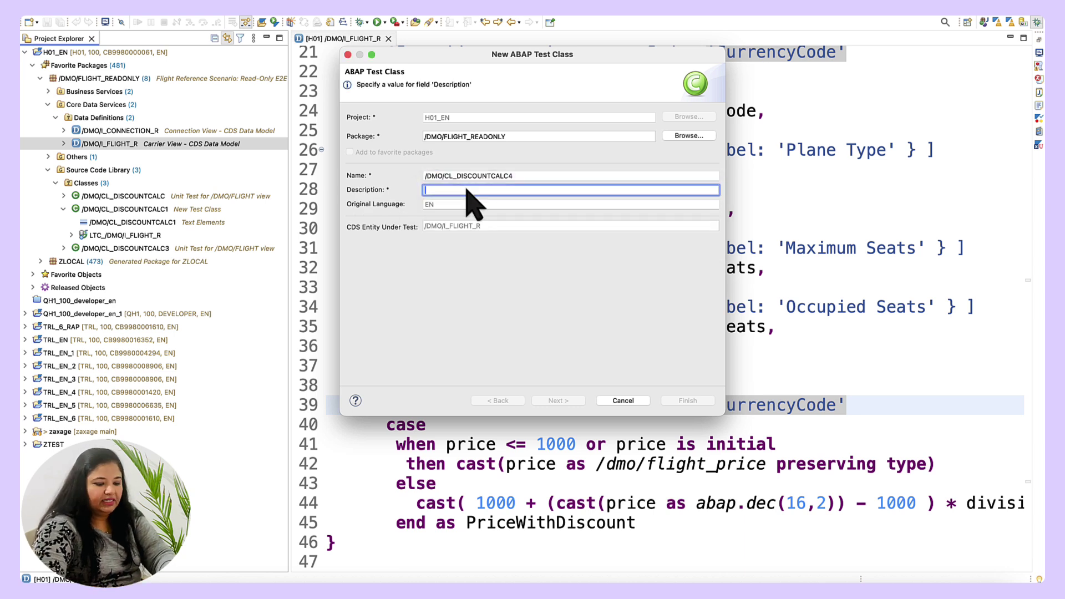
type("Un")
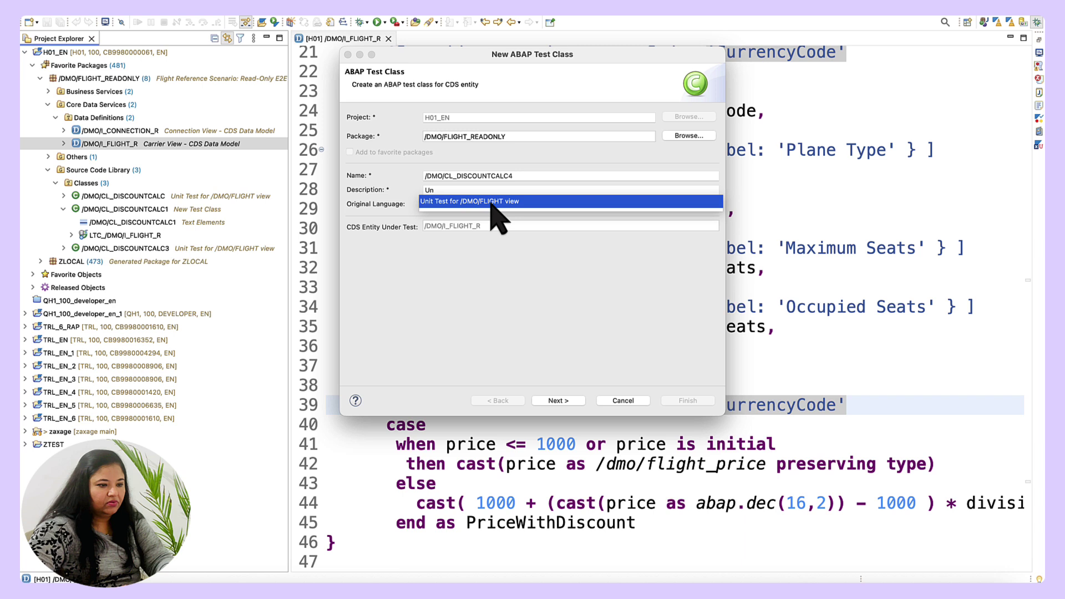
key("Return")
Choose /dmo/flight as the only dependency and finish generating the test class
left_click(559, 402)
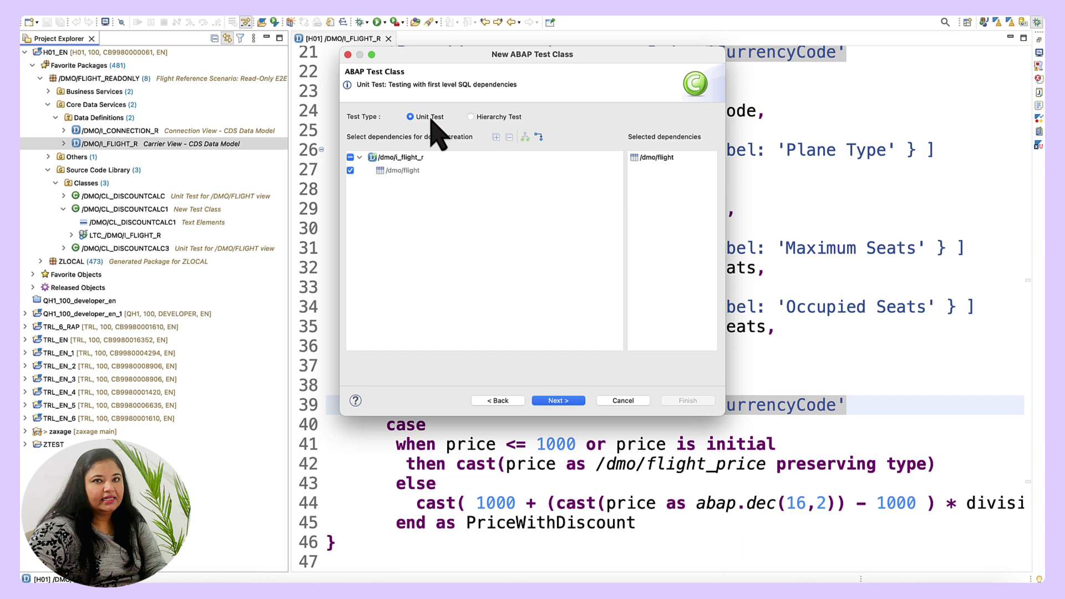
left_click(403, 173)
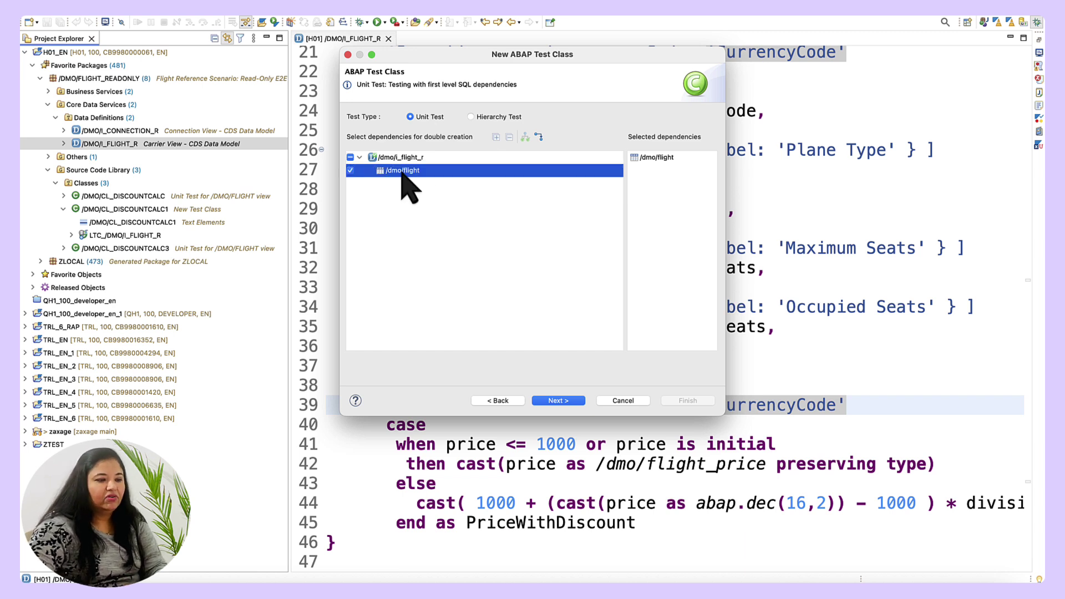
left_click(574, 403)
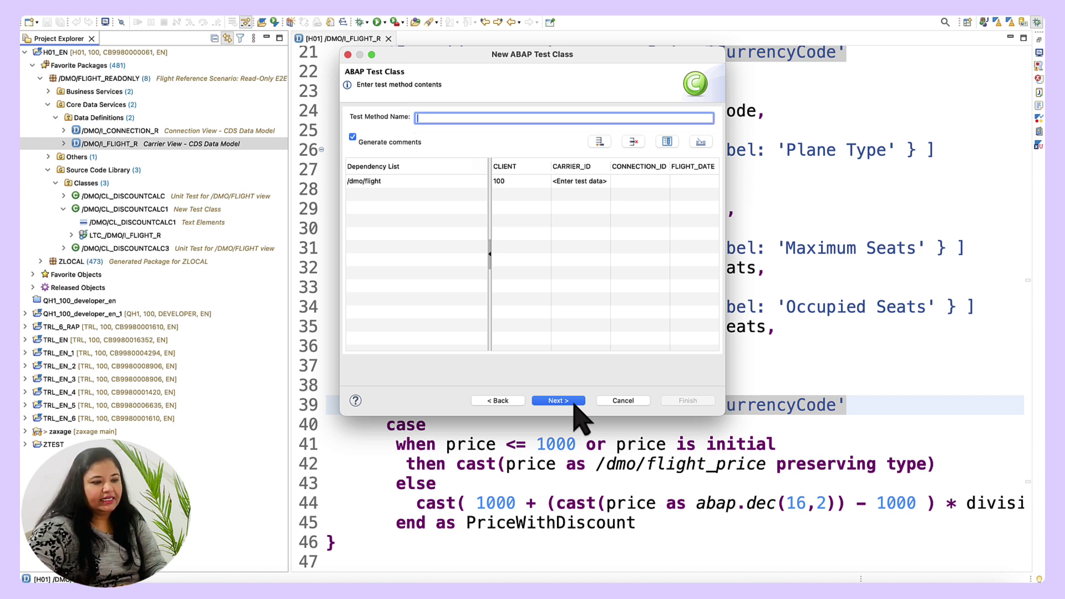
left_click(575, 403)
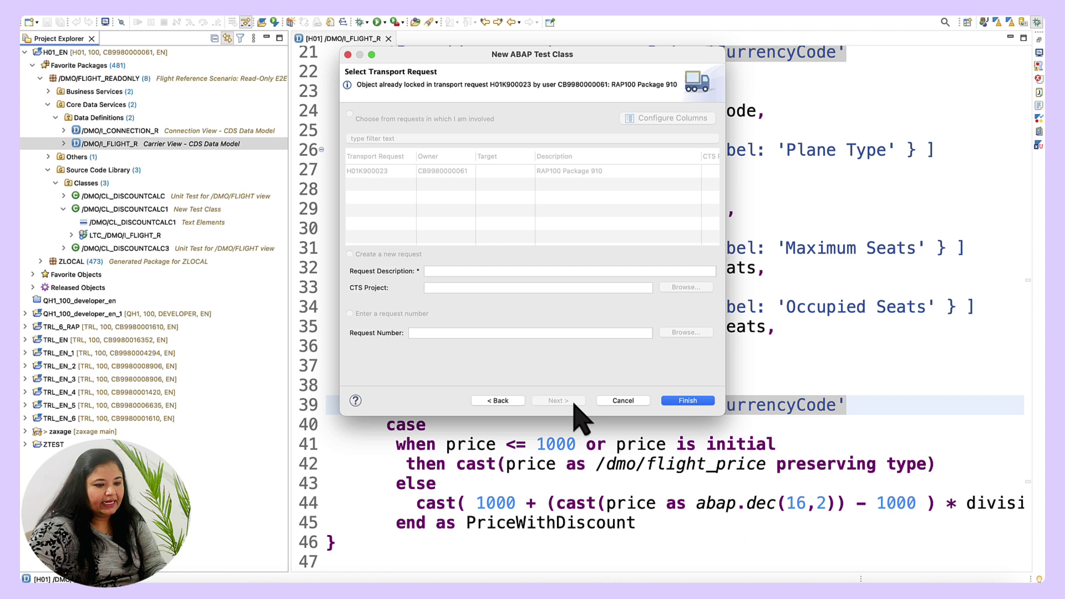
left_click(701, 401)
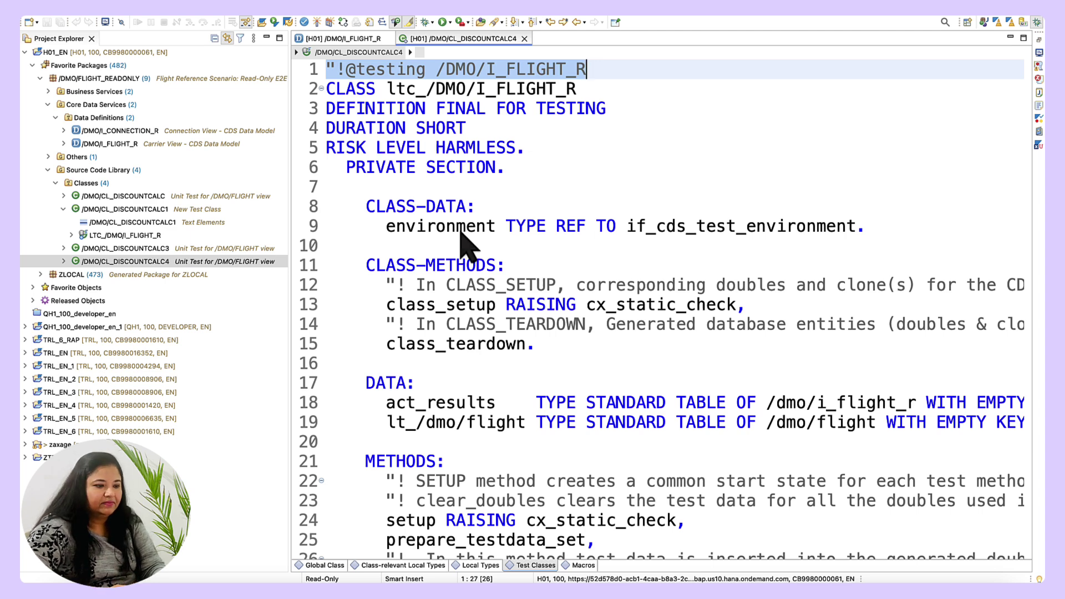
scroll(464, 239, "down", 1)
scroll(559, 153, "down", 1)
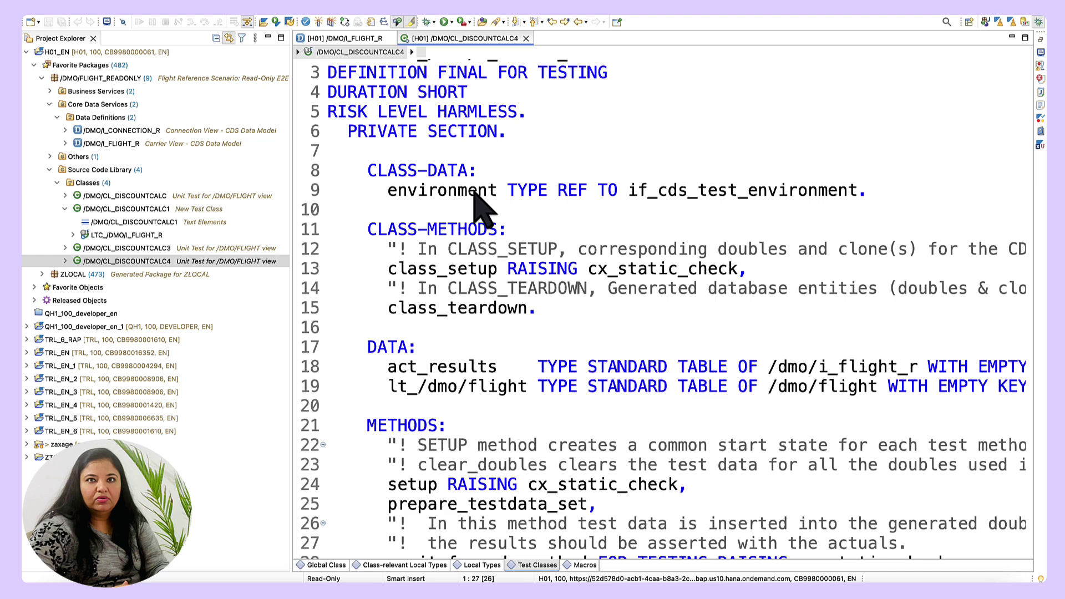
scroll(509, 283, "down", 3)
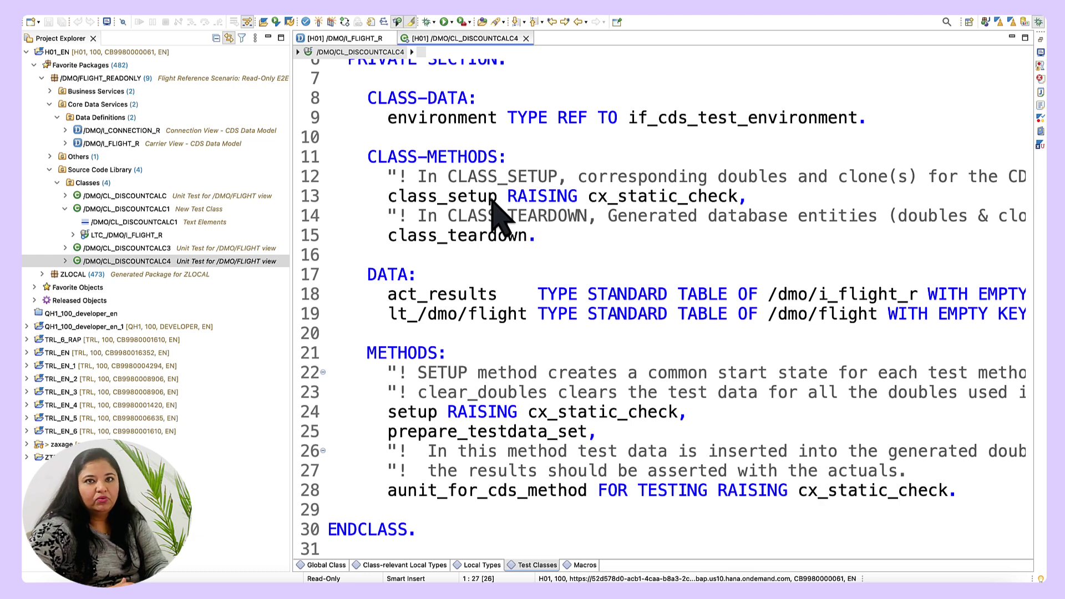
scroll(479, 241, "down", 1)
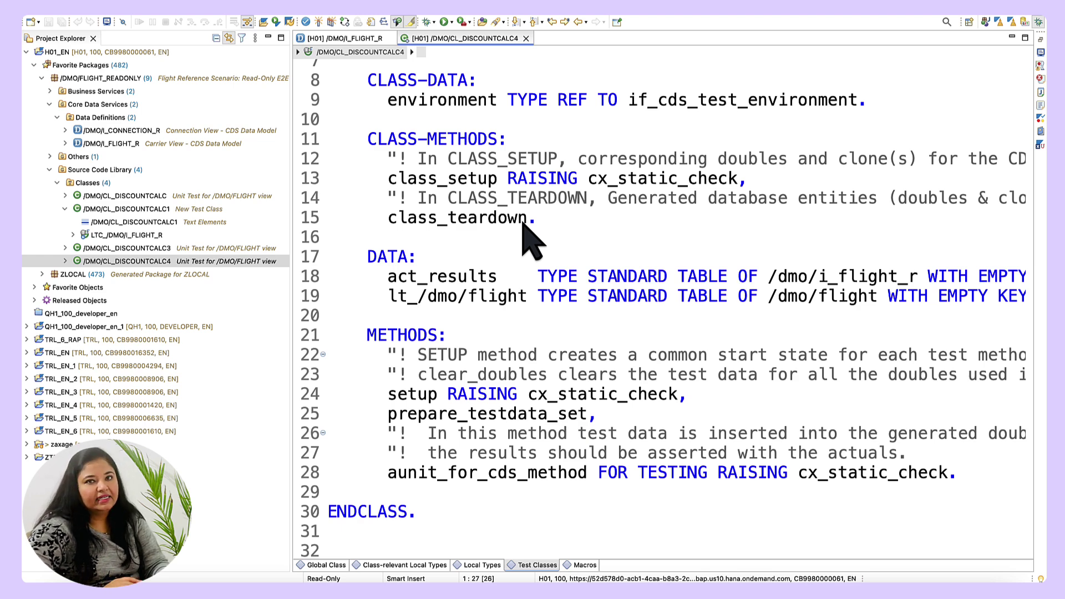
scroll(524, 242, "down", 3)
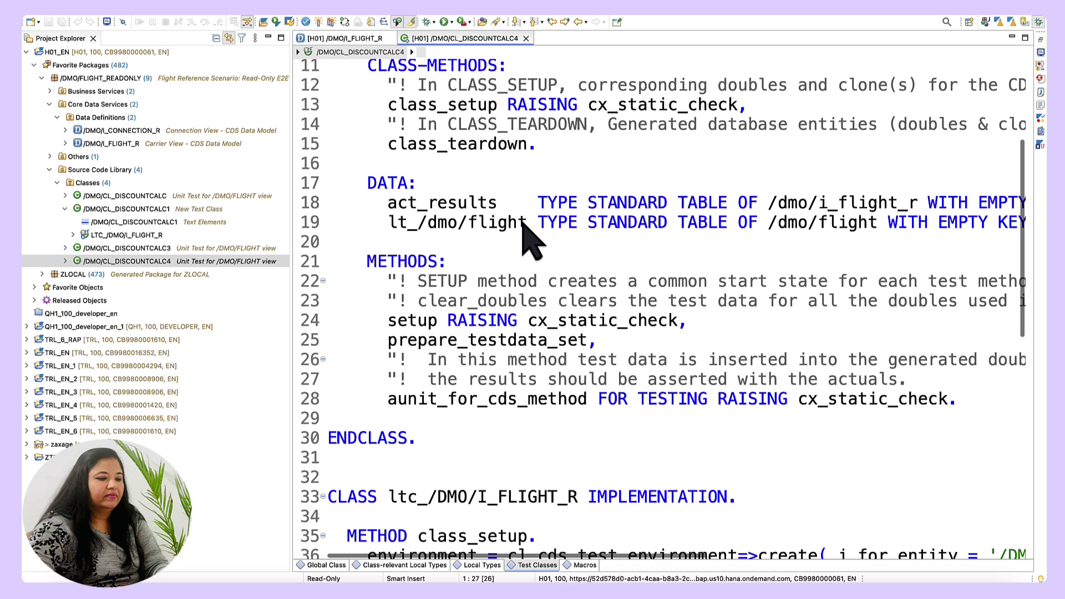
scroll(491, 259, "down", 3)
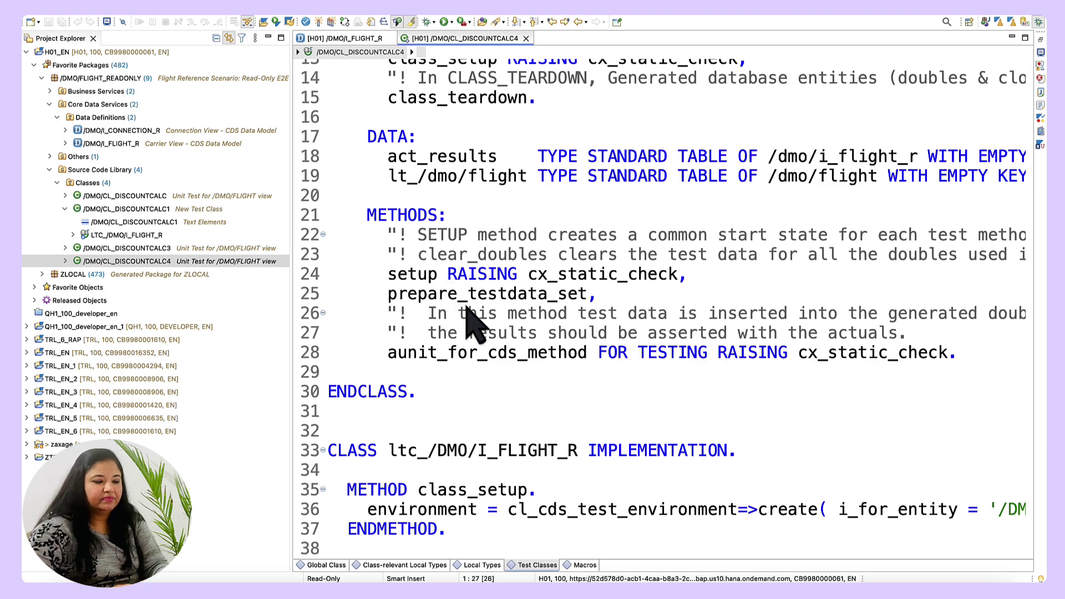
scroll(469, 321, "down", 1)
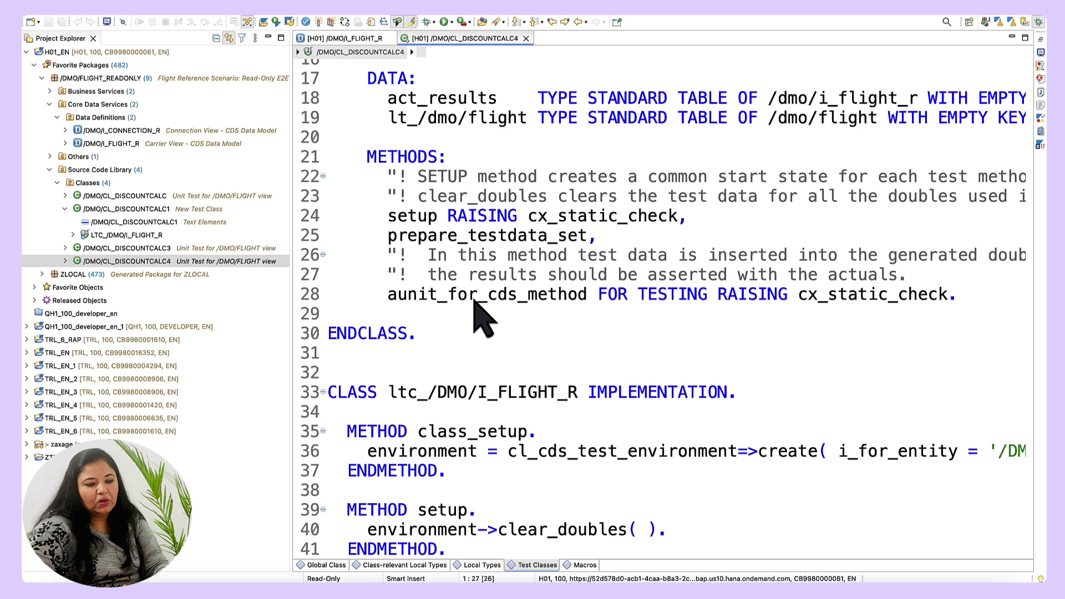
scroll(574, 299, "down", 1)
scroll(574, 297, "down", 1)
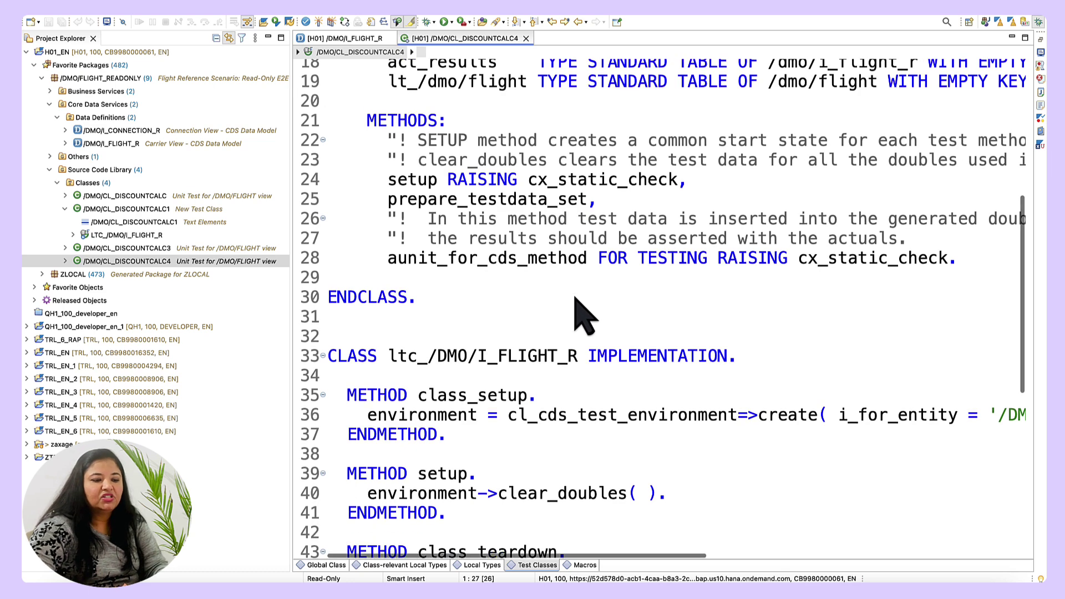
scroll(575, 295, "down", 1)
scroll(574, 297, "down", 2)
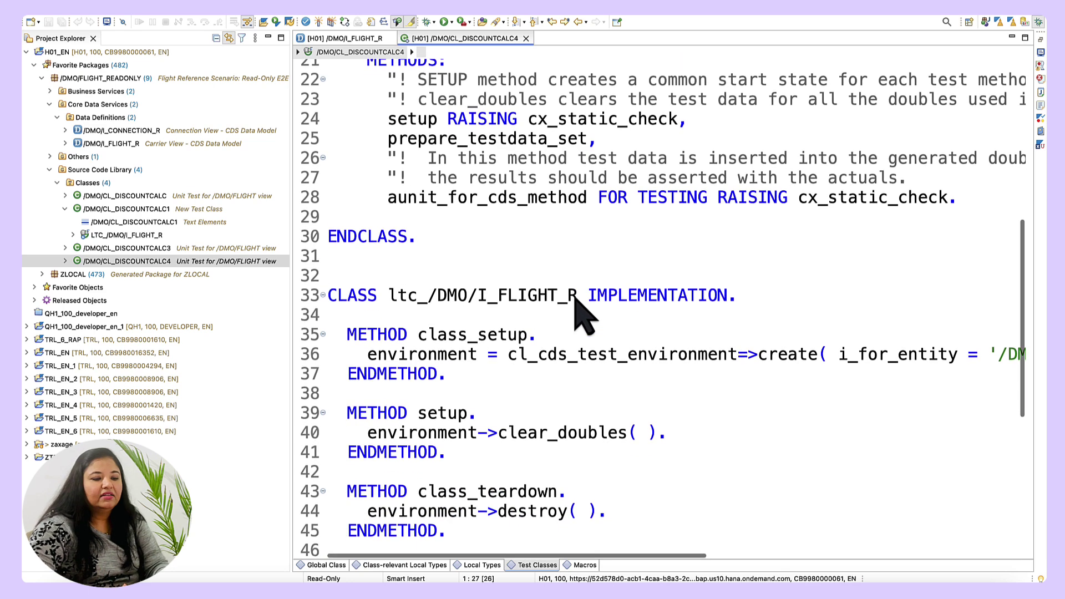
scroll(581, 312, "down", 2)
scroll(581, 313, "down", 2)
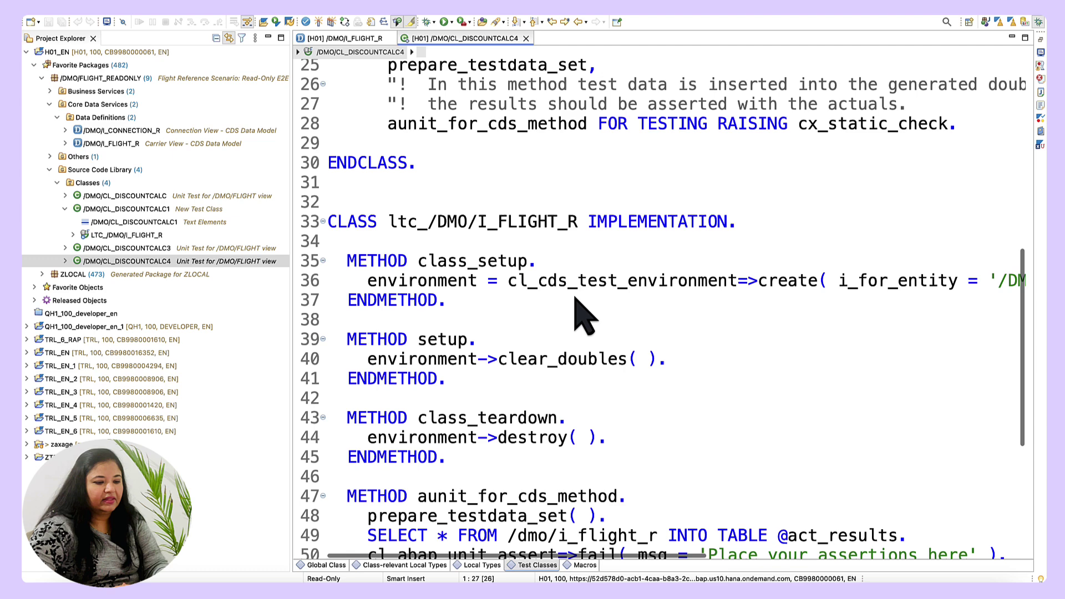
scroll(583, 316, "down", 3)
Declare above_threshold, below_threshold, initial_value and equal_to_threshold as FOR TESTING methods
key("ctrl+F1")
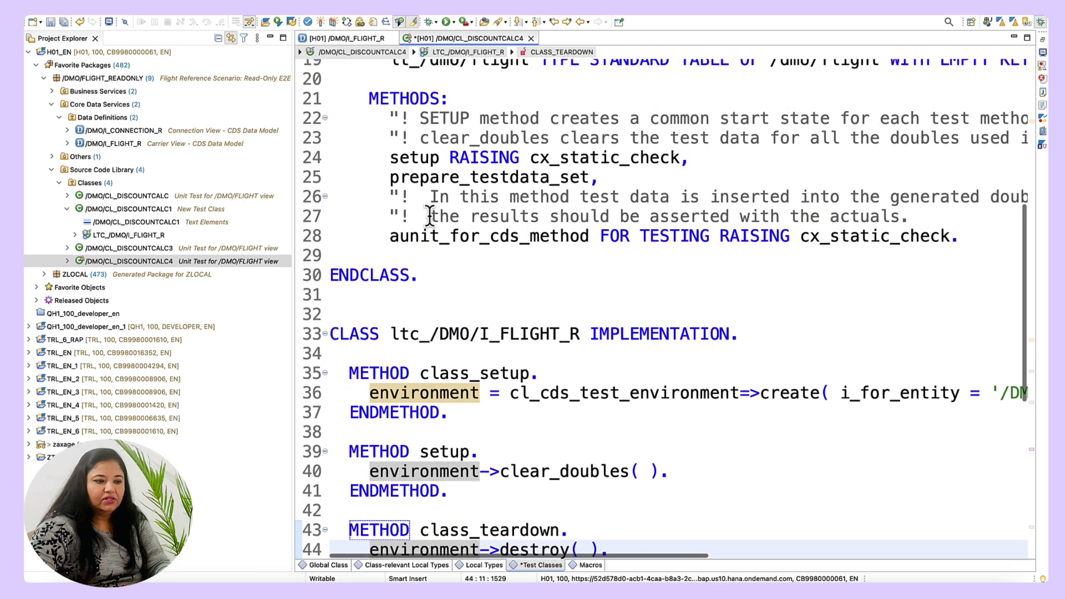
left_click(951, 237)
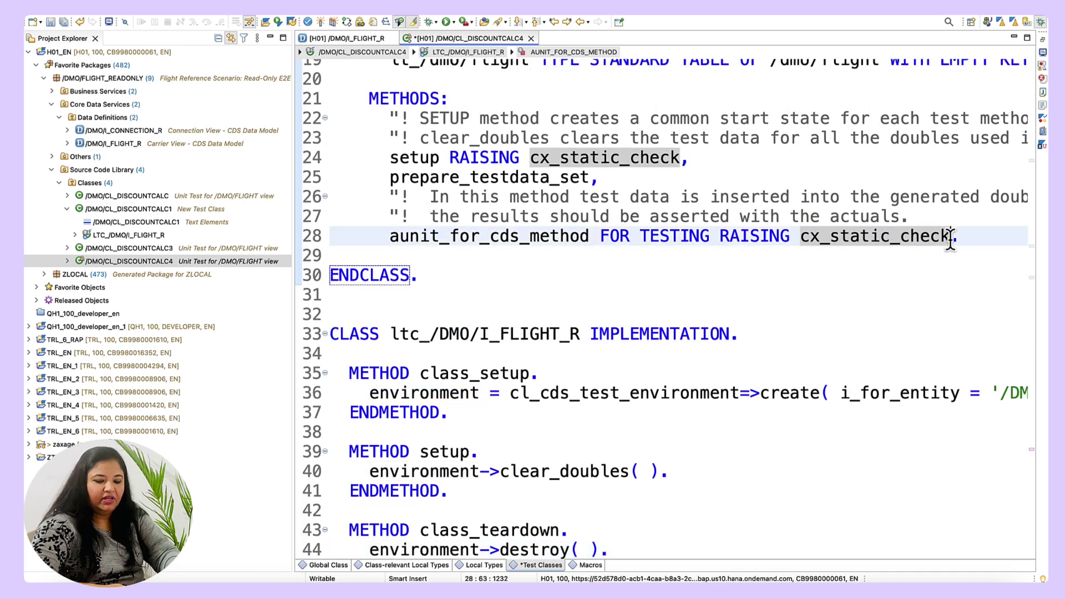
type(",")
key("Return")
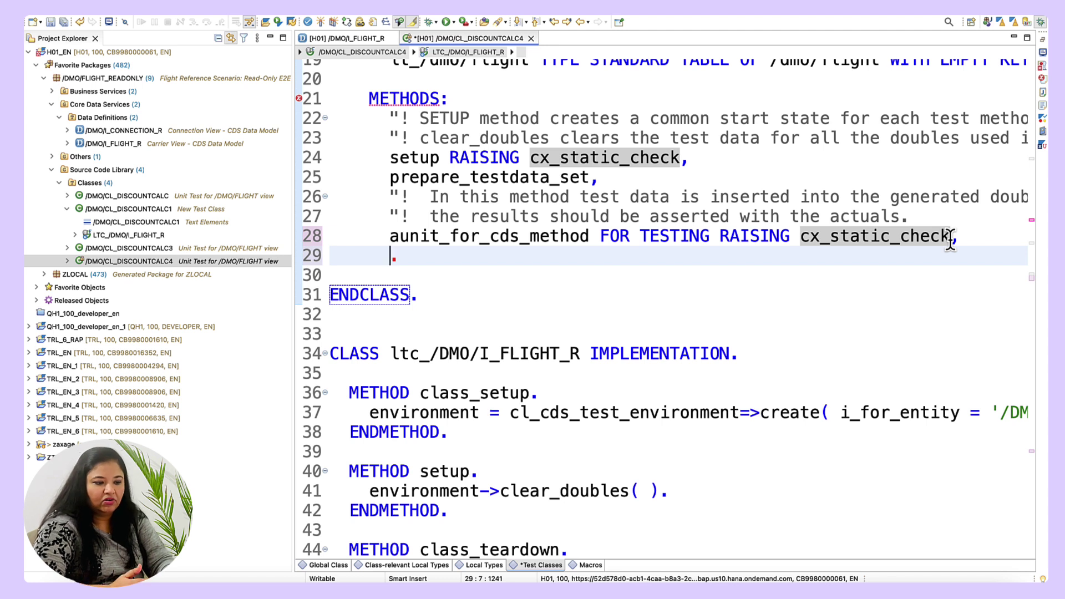
type("above_thre")
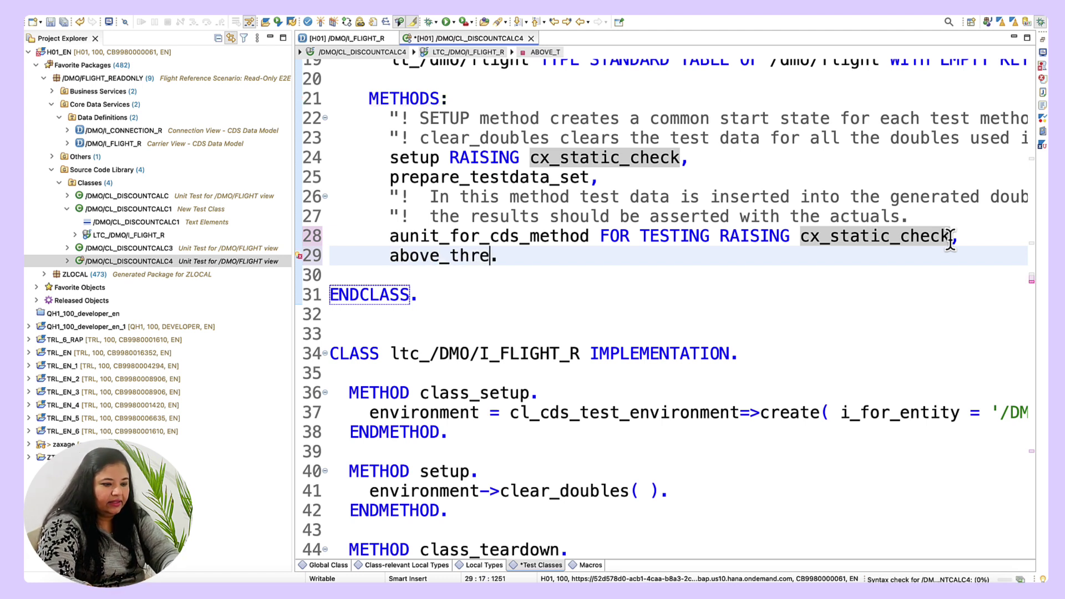
type("shold for ")
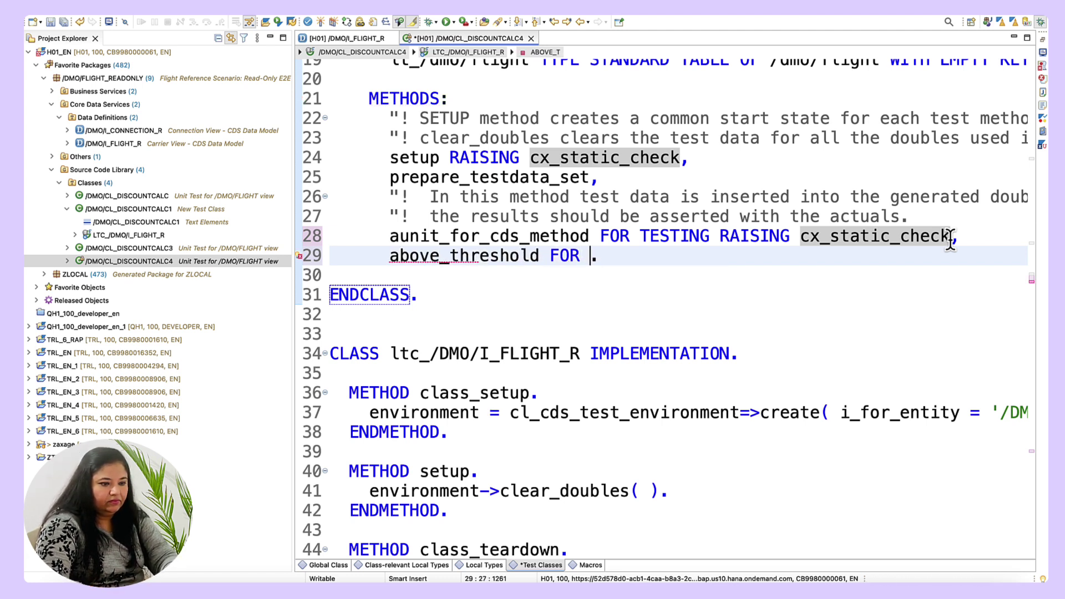
type("testing,")
key("Return")
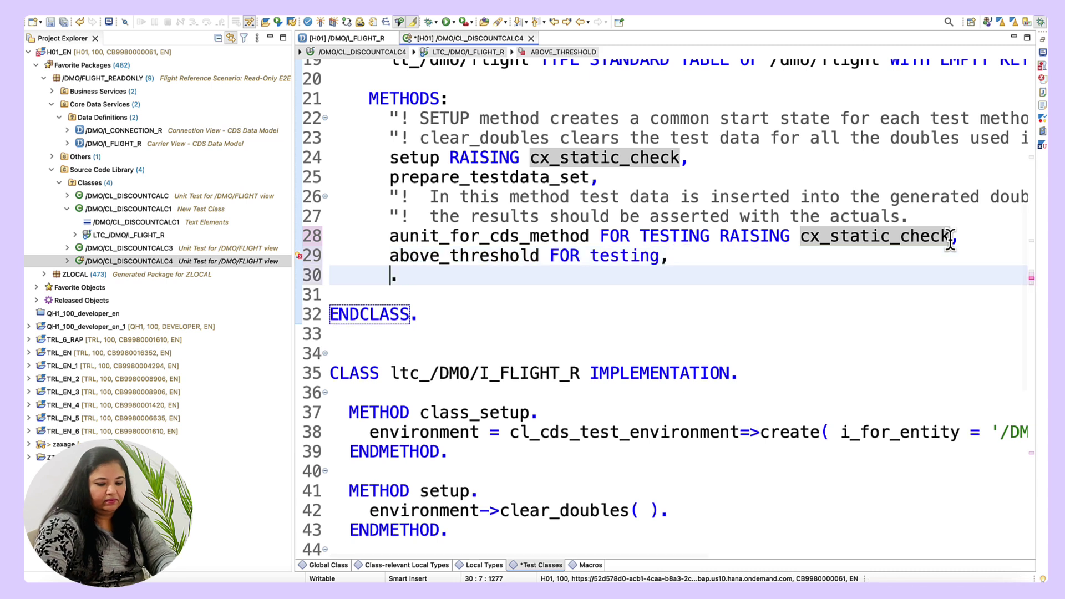
type("below_thr")
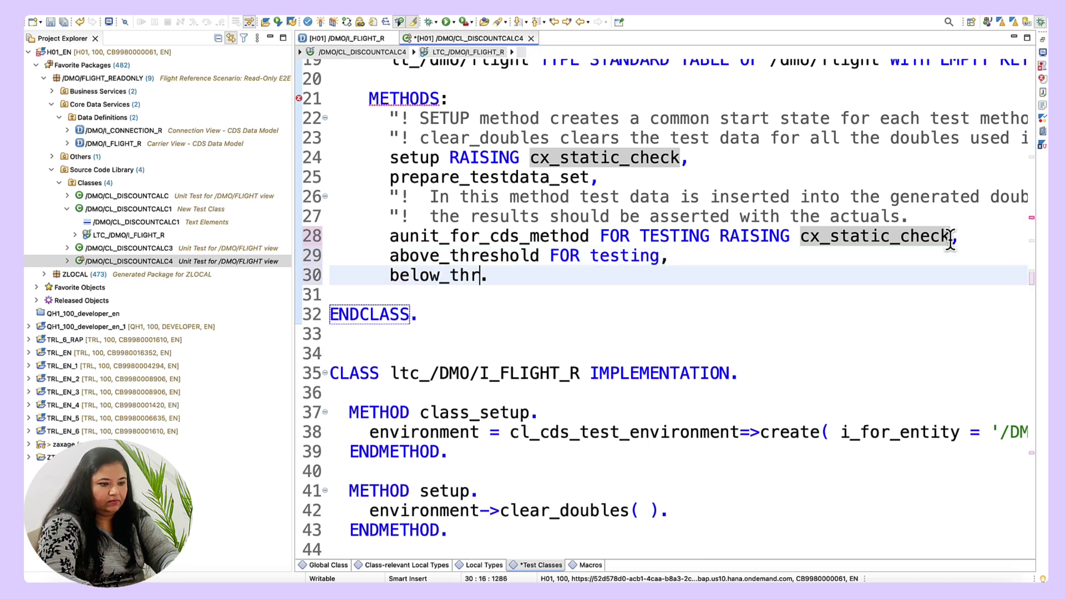
type("eshold for")
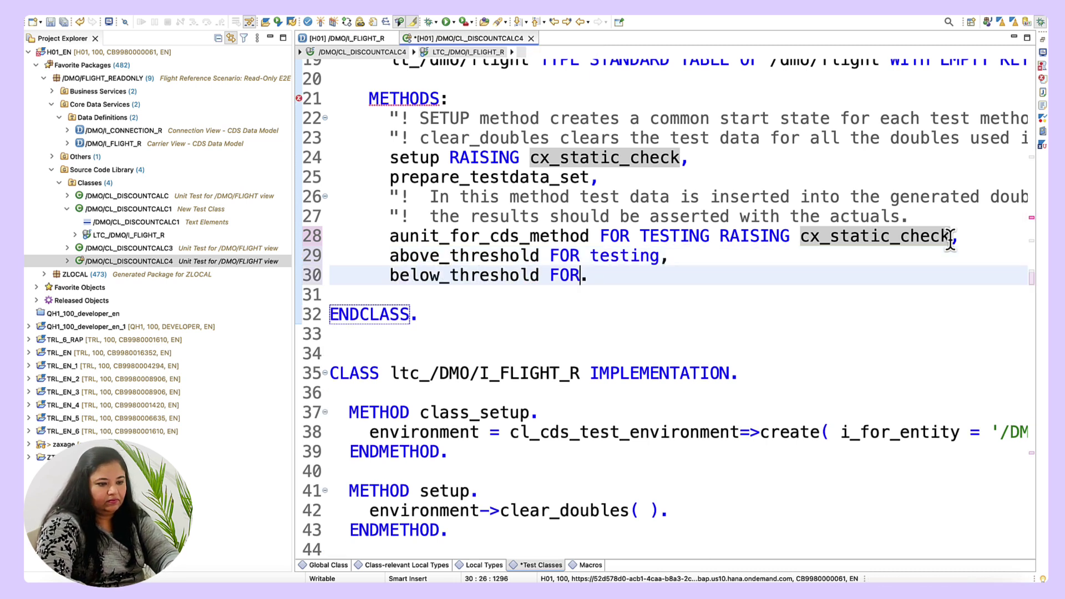
type(" testing,")
key("Return")
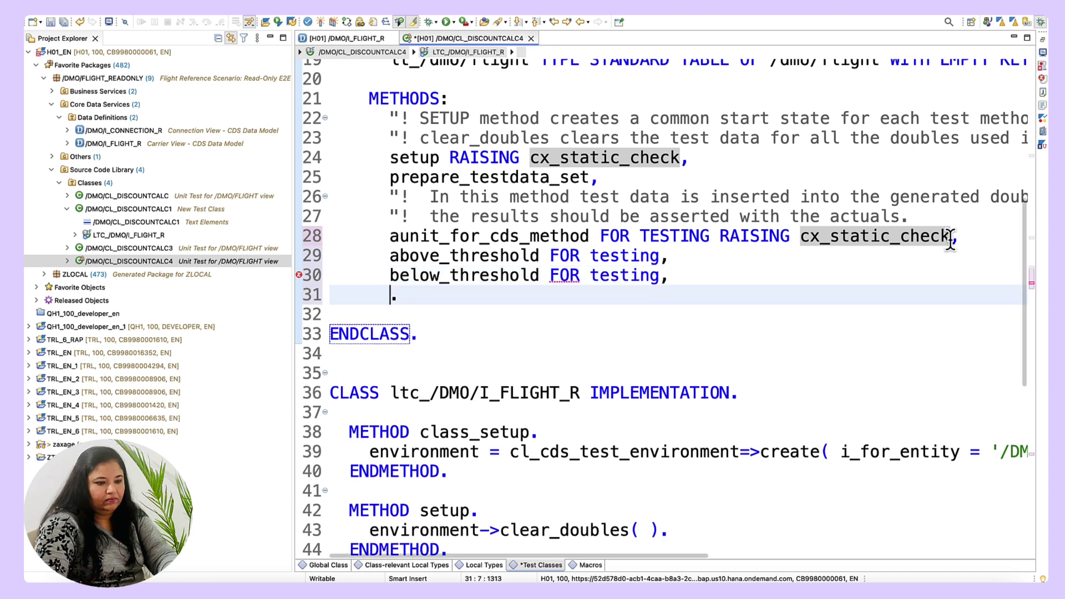
type("initial_val")
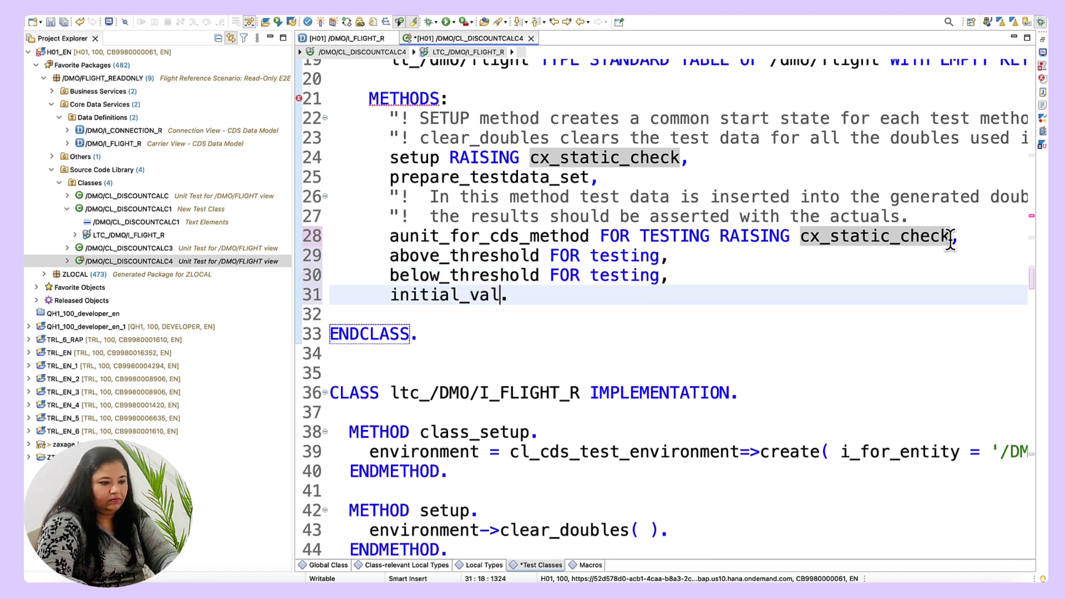
type("ue for te")
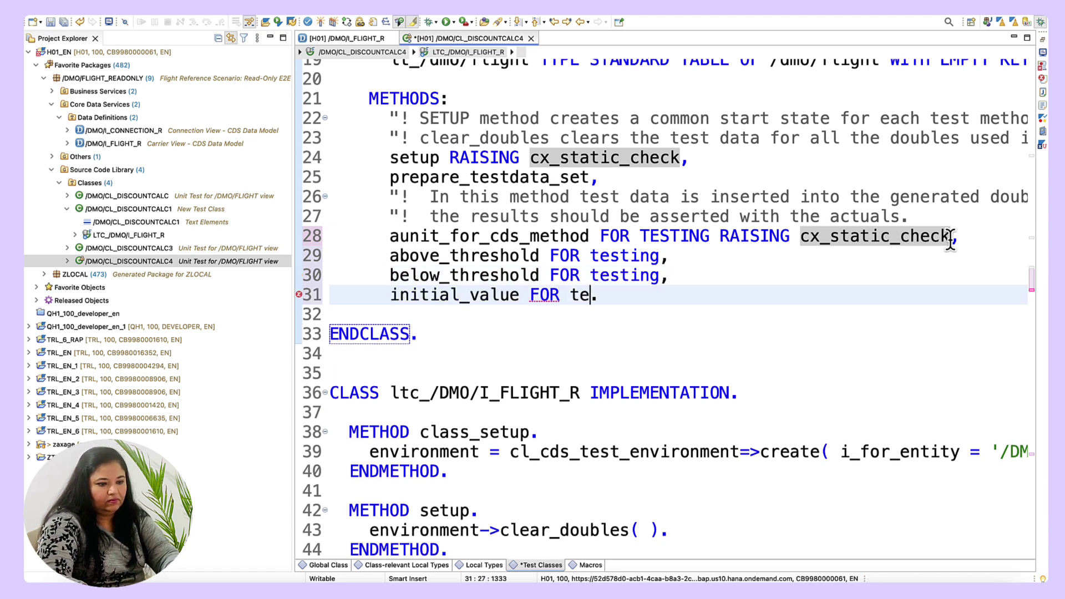
type("sting,")
key("Return")
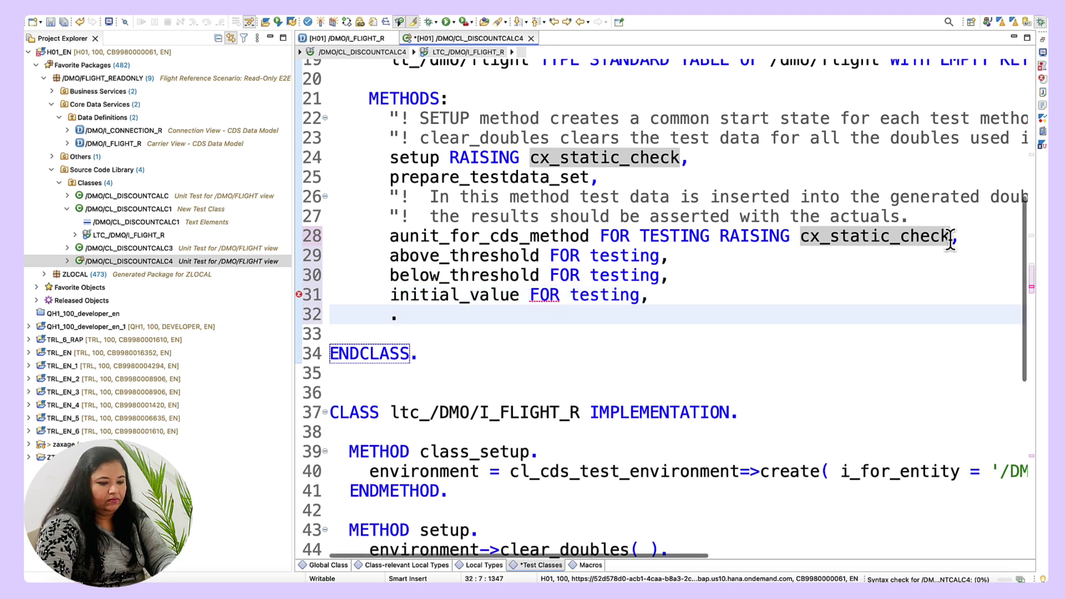
type("q")
key("BackSpace")
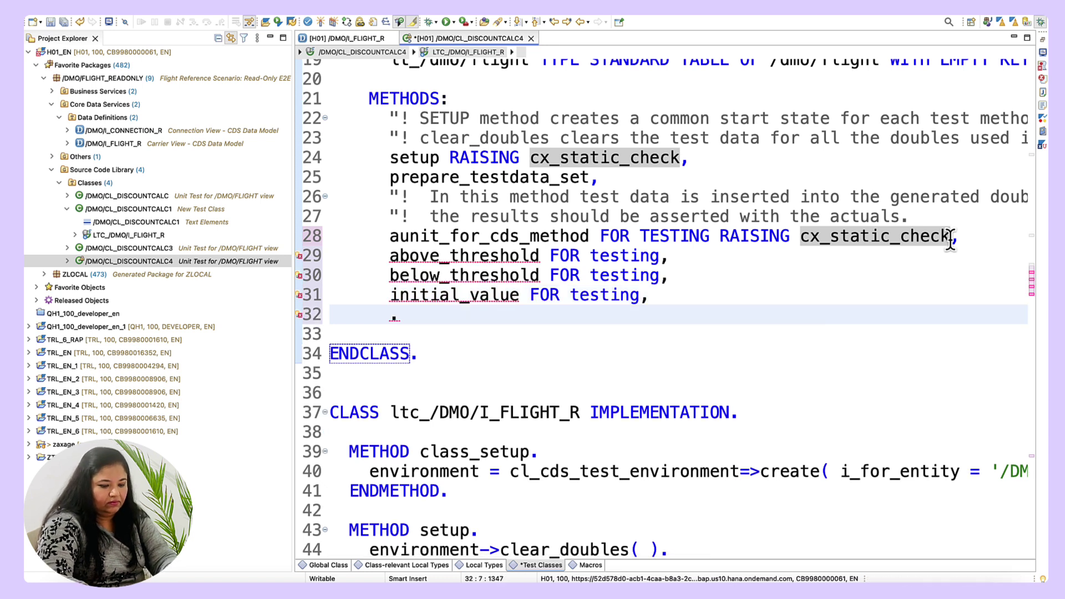
type("equal_to")
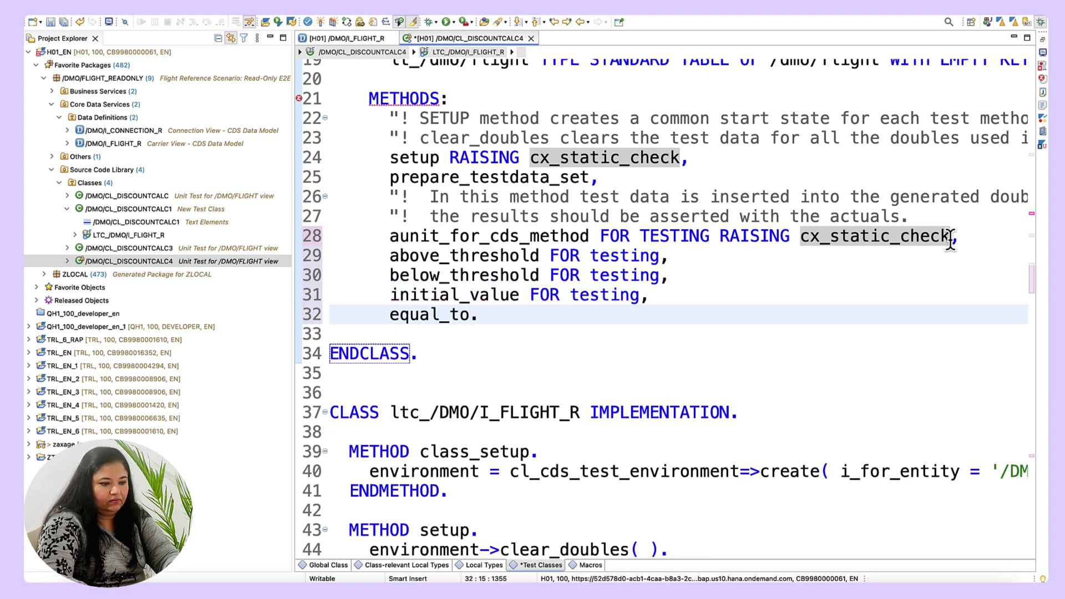
type("_threshi")
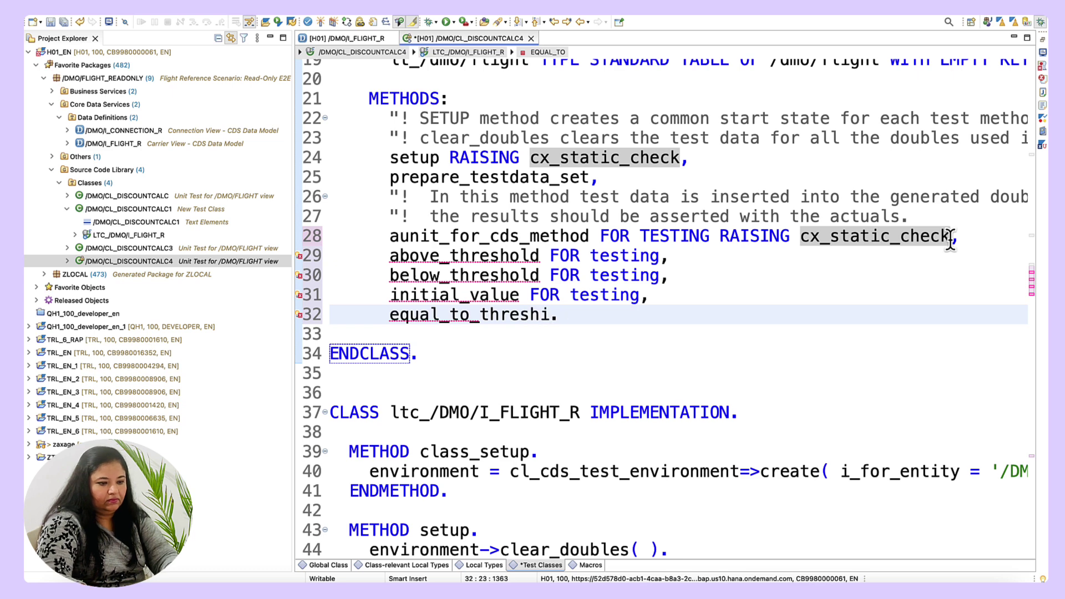
key("BackSpace")
type("old for ")
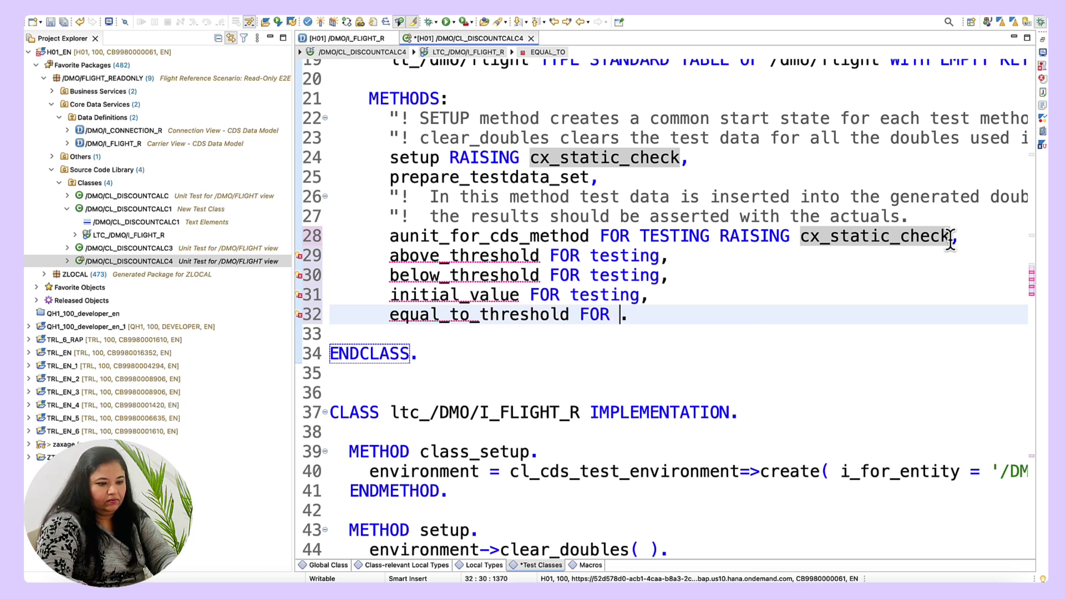
type("testing")
left_click(721, 314)
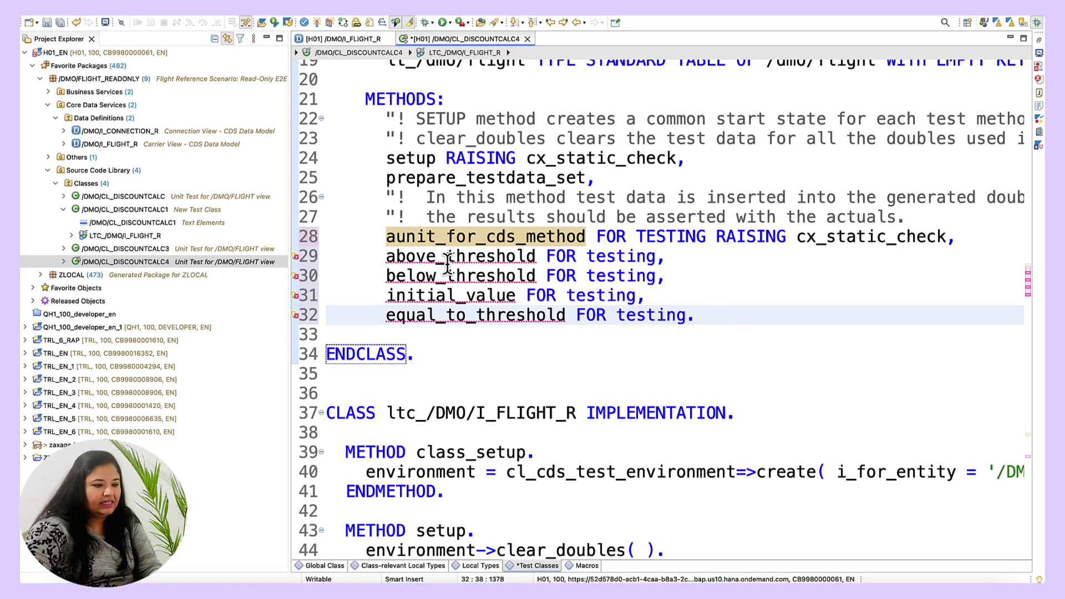
Generate empty bodies for the four test methods via quick fix, opening a line in above_threshold
left_click(295, 258)
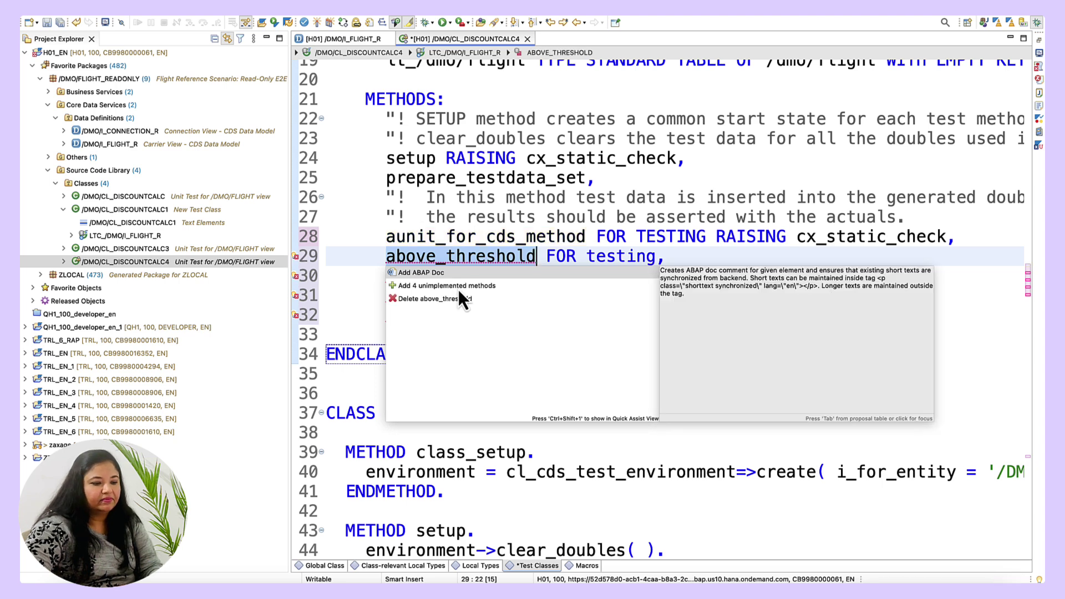
double_click(458, 286)
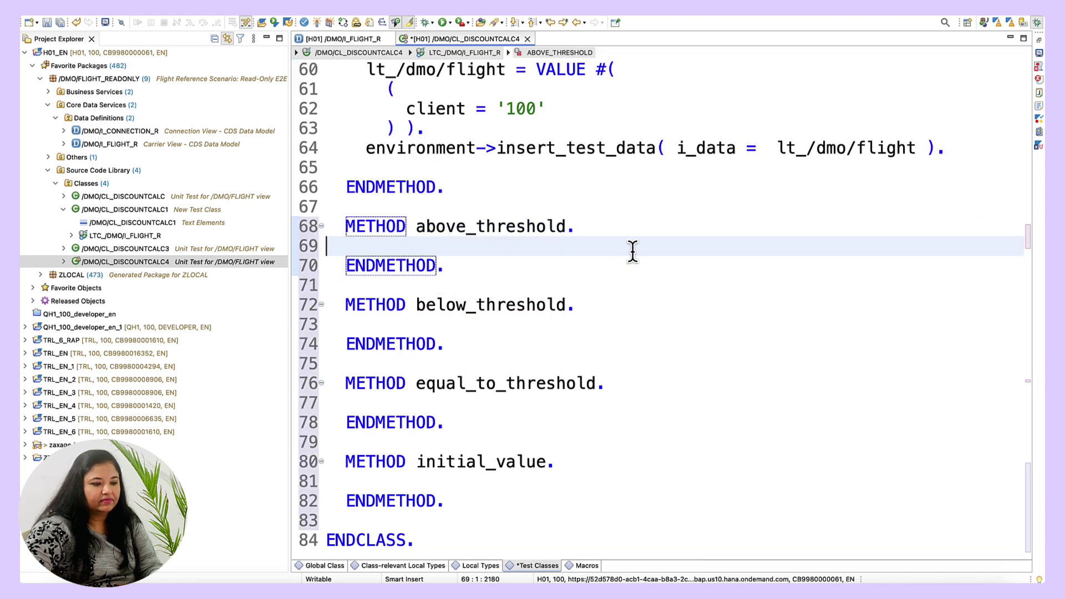
left_click(635, 231)
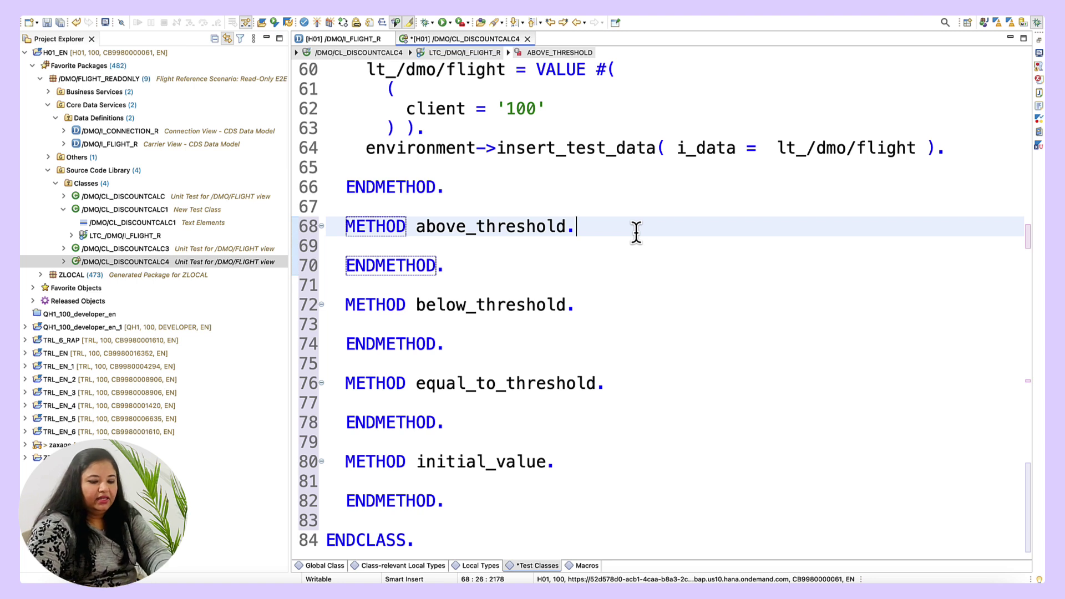
key("Return")
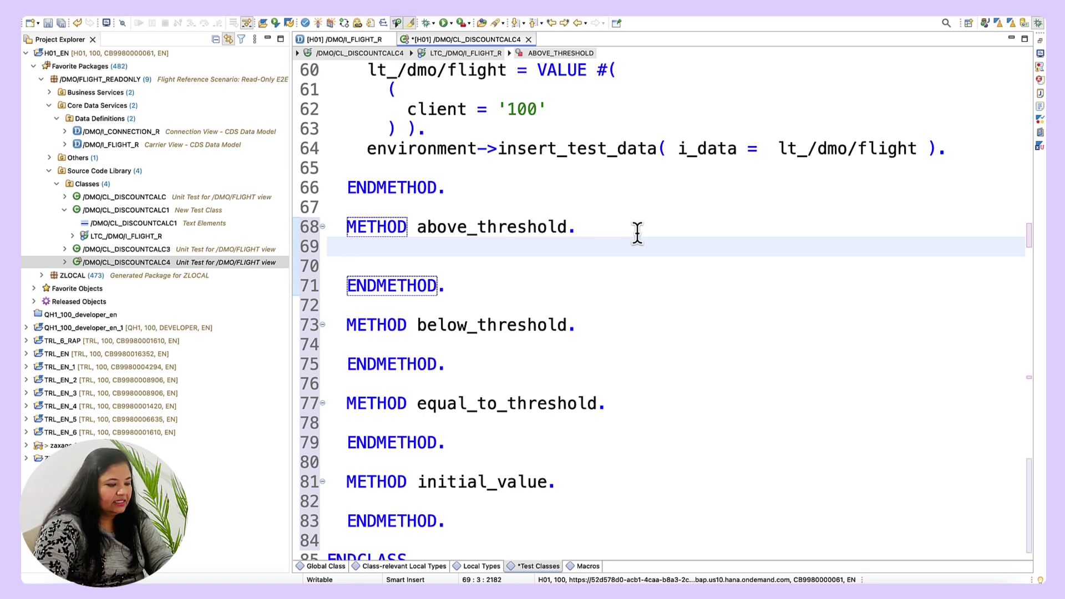
type("data")
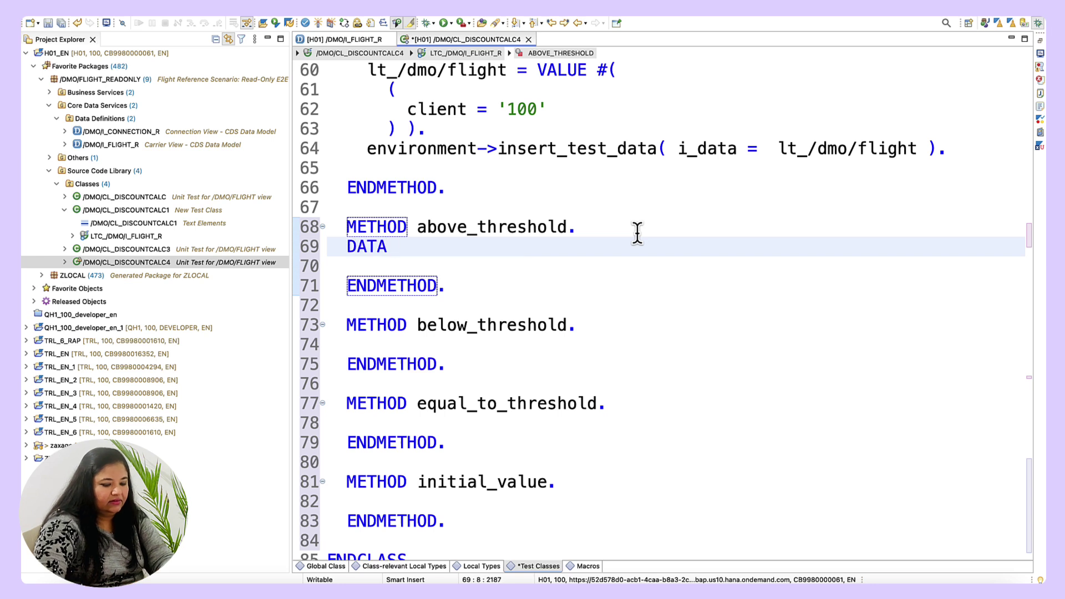
type(" flight_")
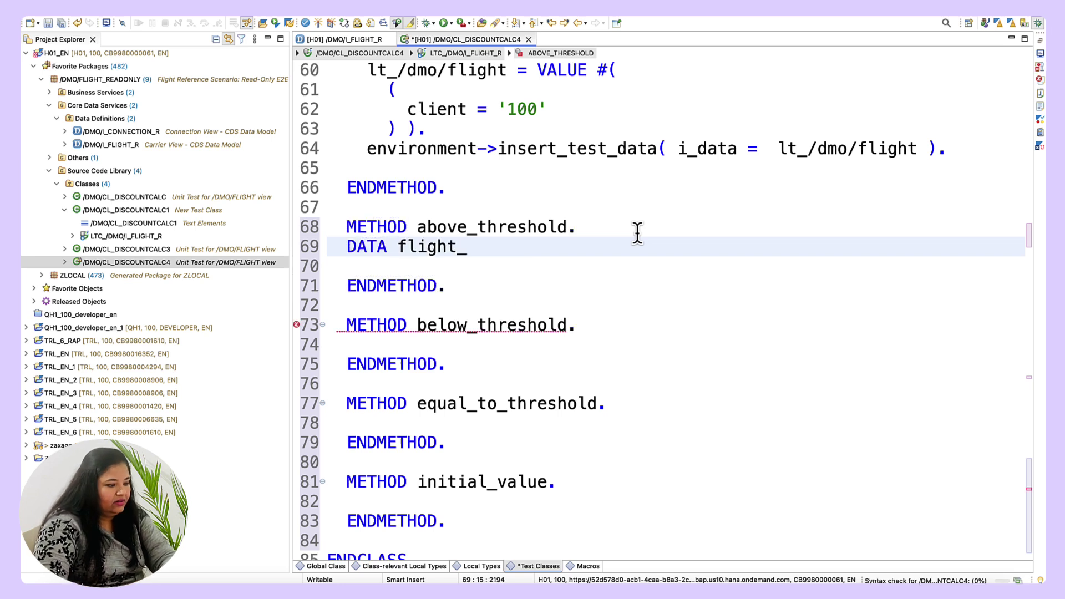
type("mock_data")
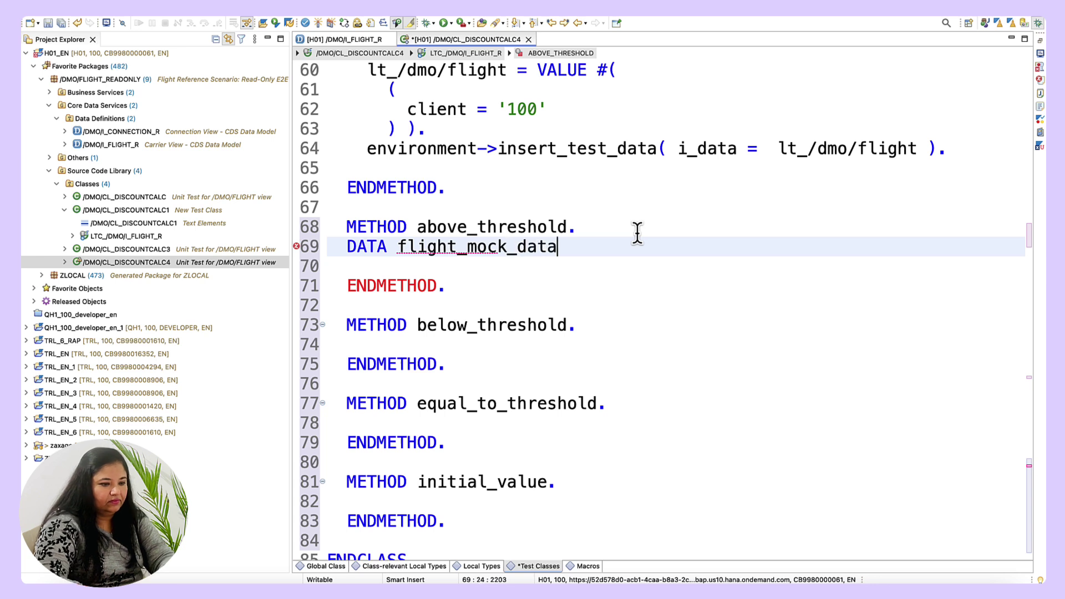
type("type s")
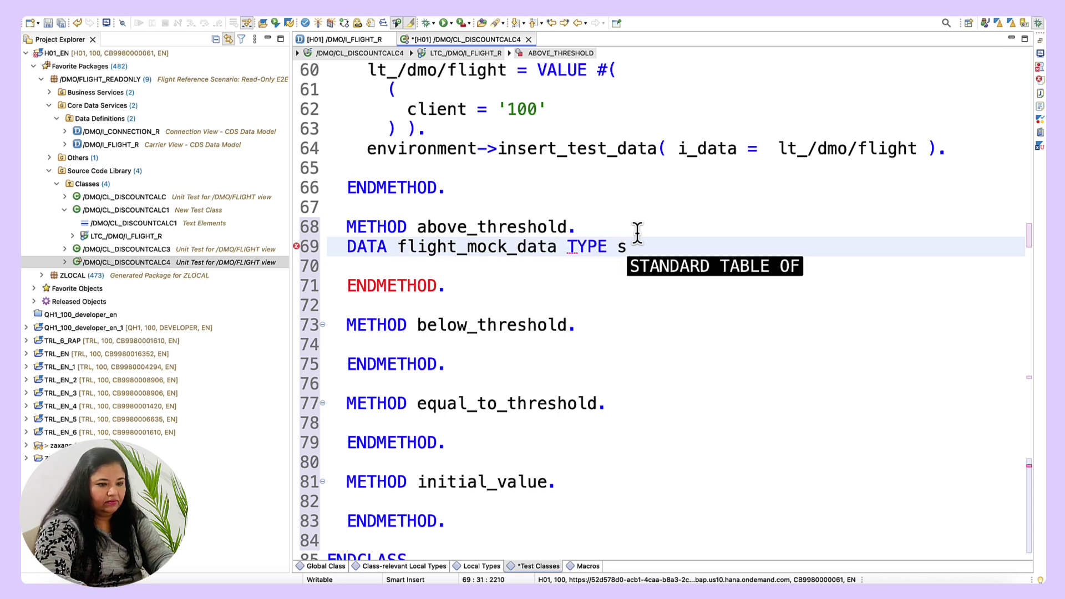
type("t")
Declare flight_mock_data as a /dmo/flight table and fill it with one row priced '1500'
key("Tab")
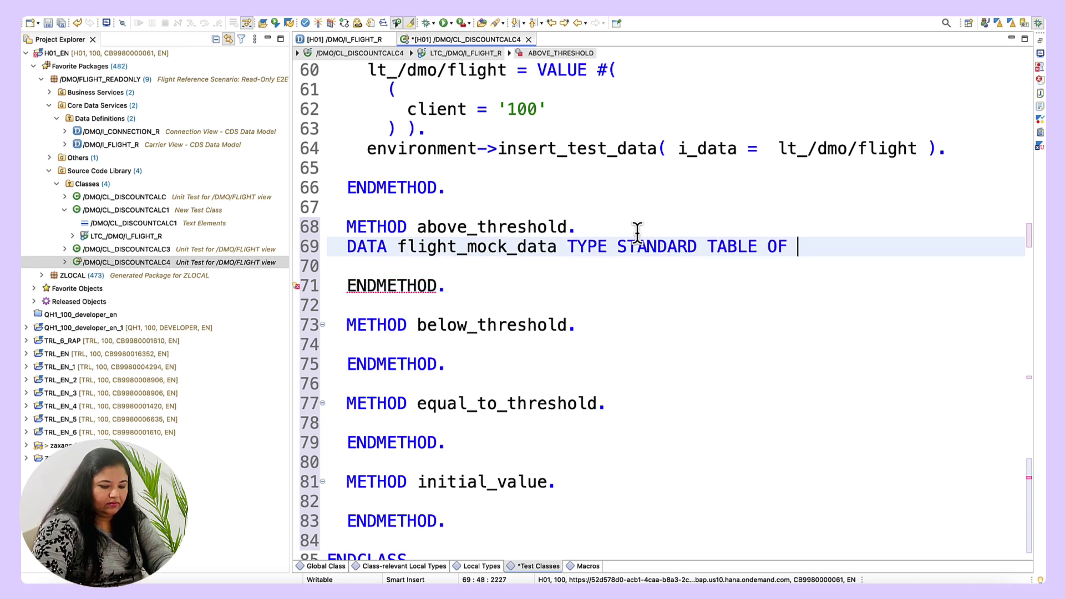
type("/fli")
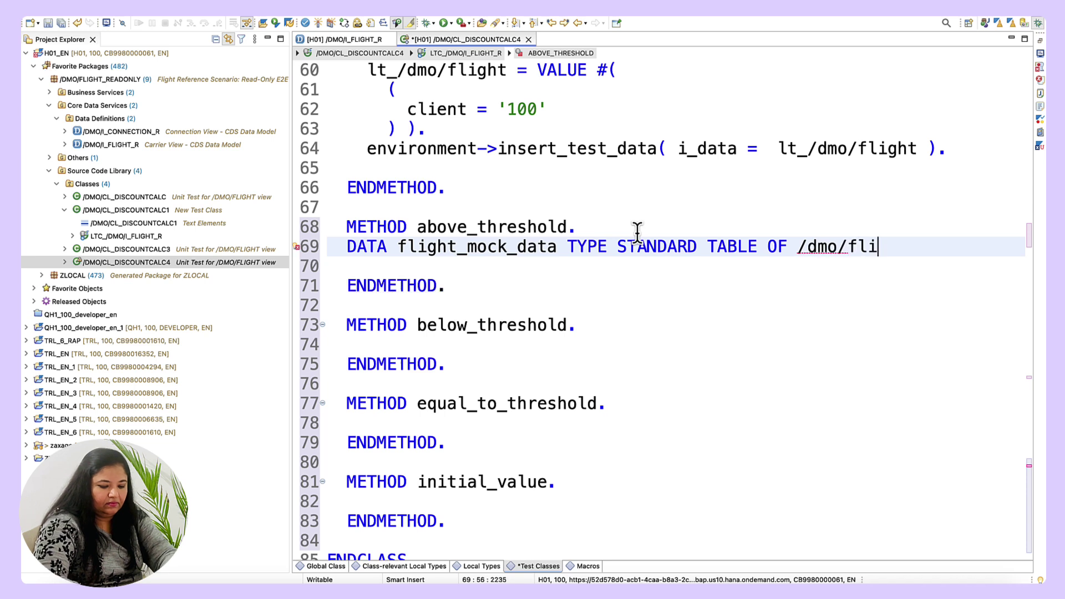
type("ht")
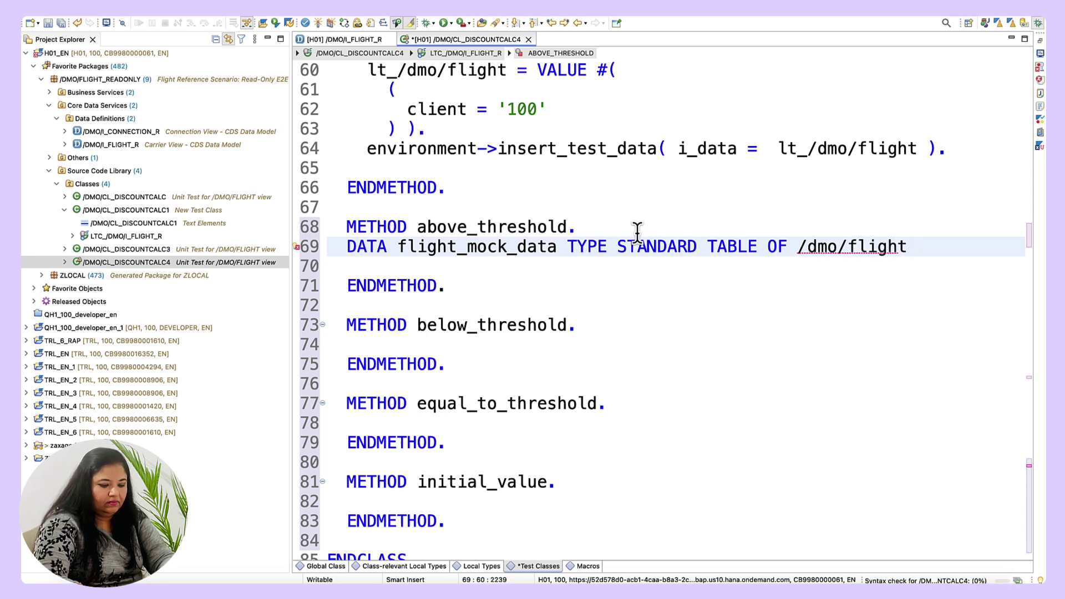
type(" with em")
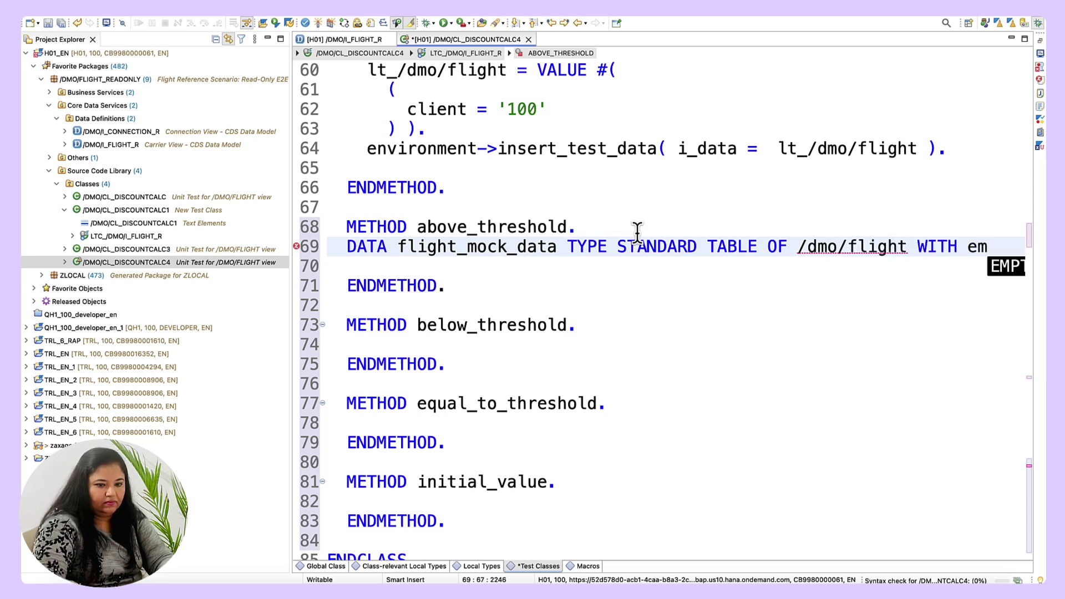
key("Tab")
type(".")
key("Return")
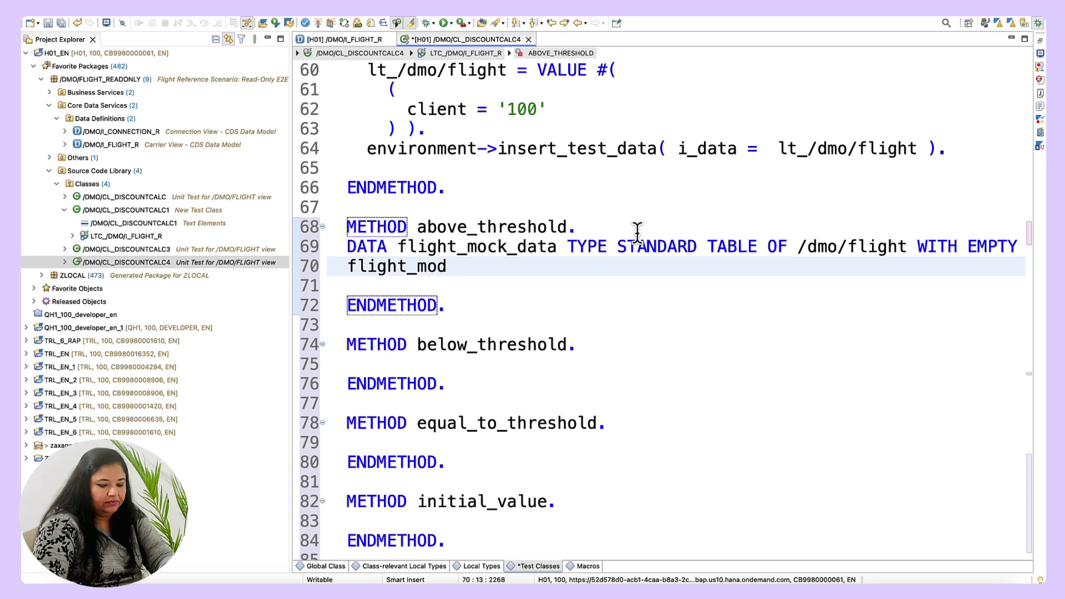
type("ck_da")
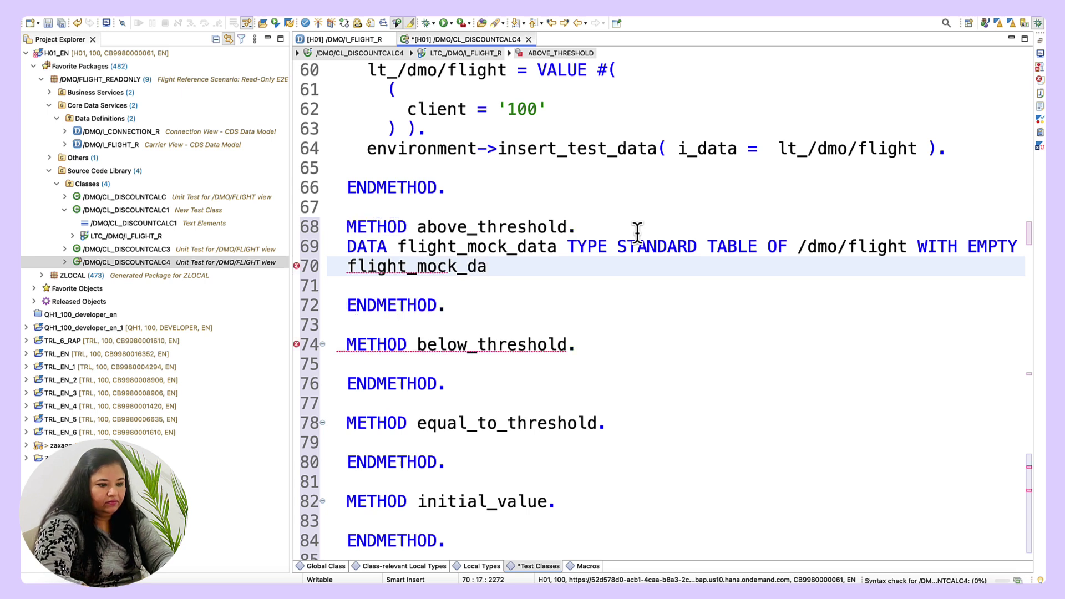
type("ta = v")
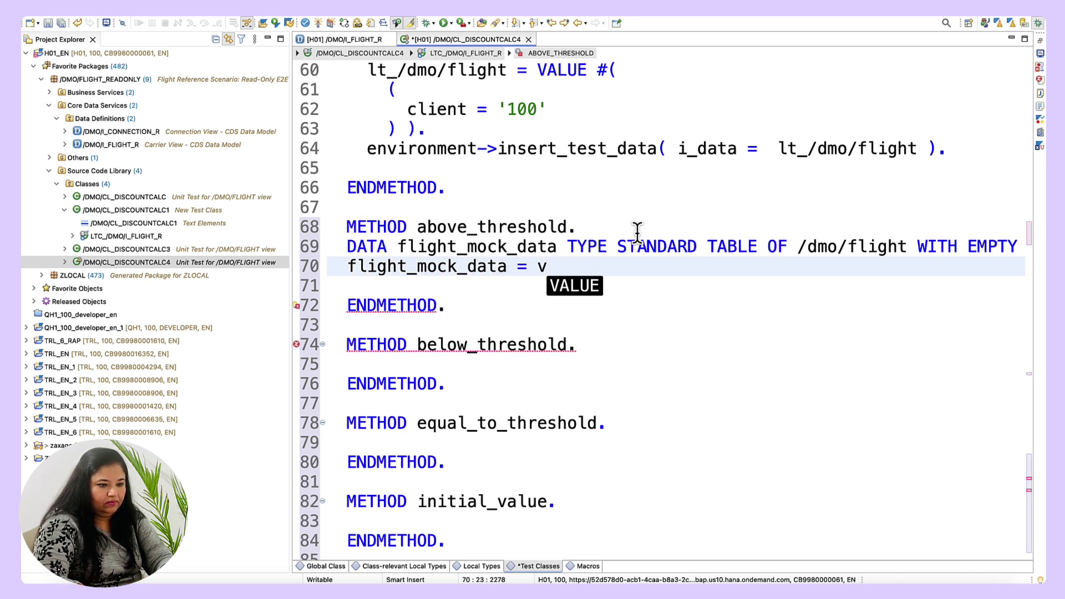
key("Return")
type("#")
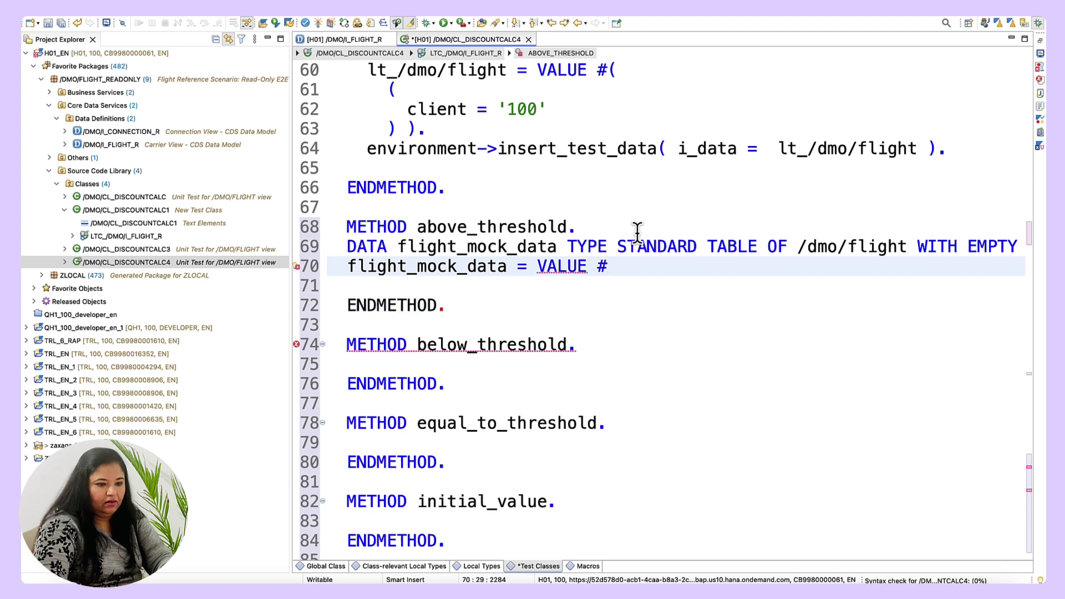
type("((_price")
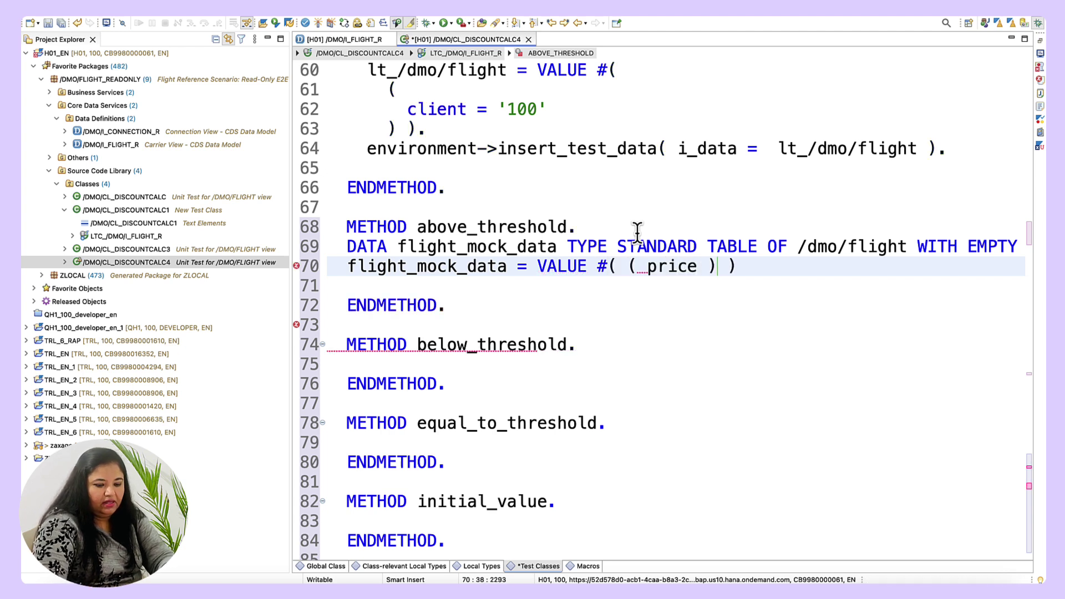
type(" = ")
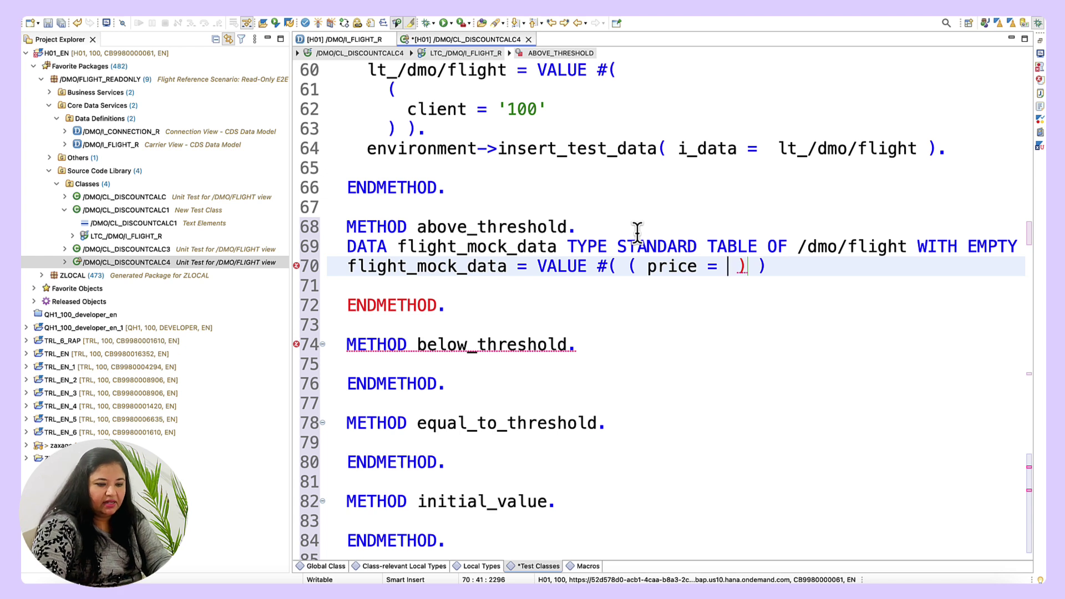
type("'1")
type("00")
key("Right")
key("Right")
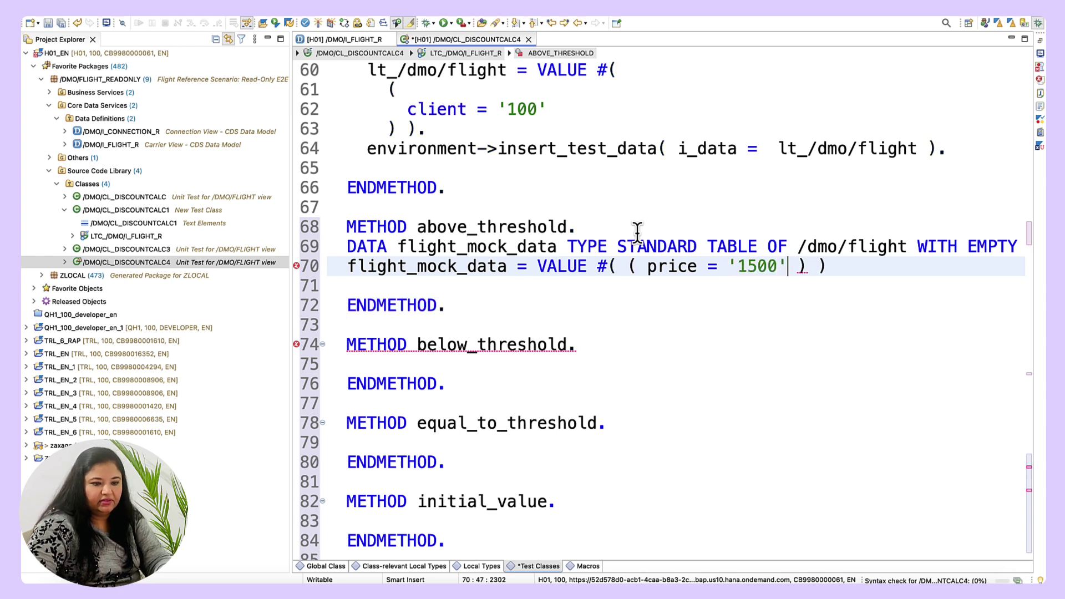
key("Right")
type(".")
key("Return")
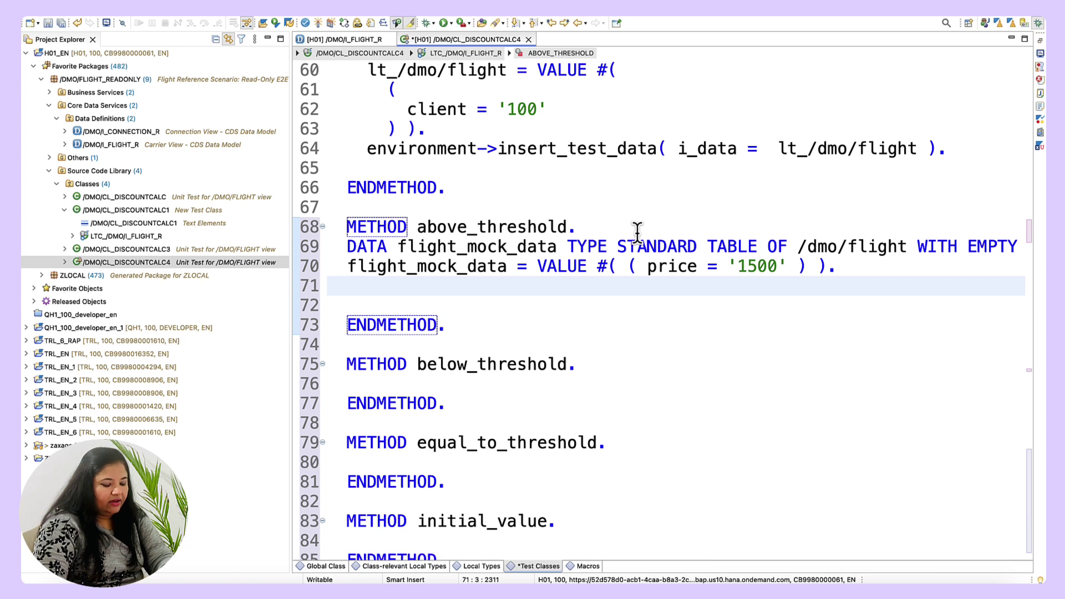
type("n")
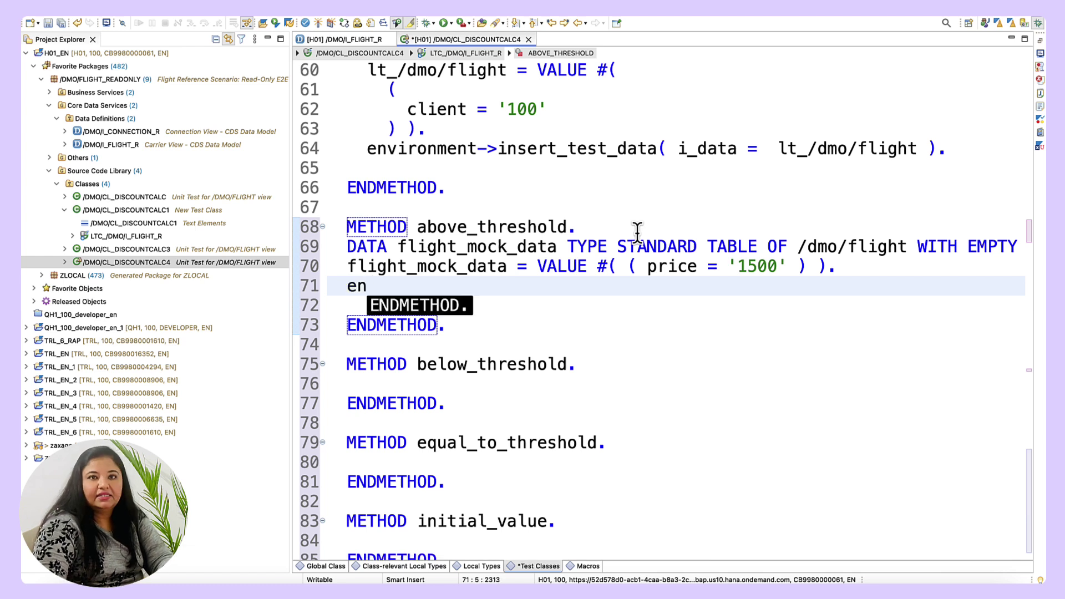
type("viro")
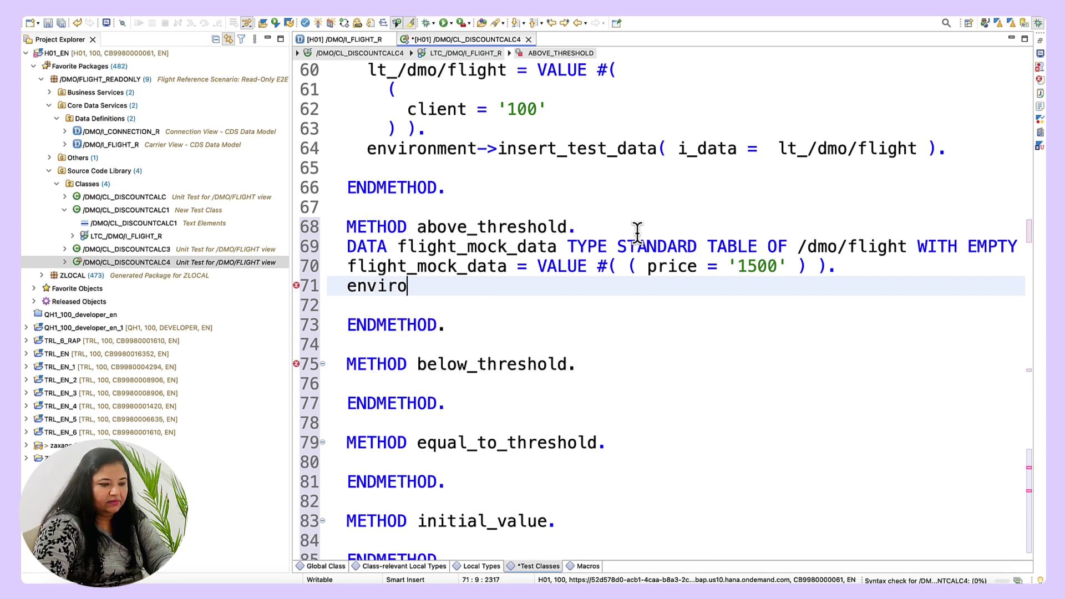
type("nment->")
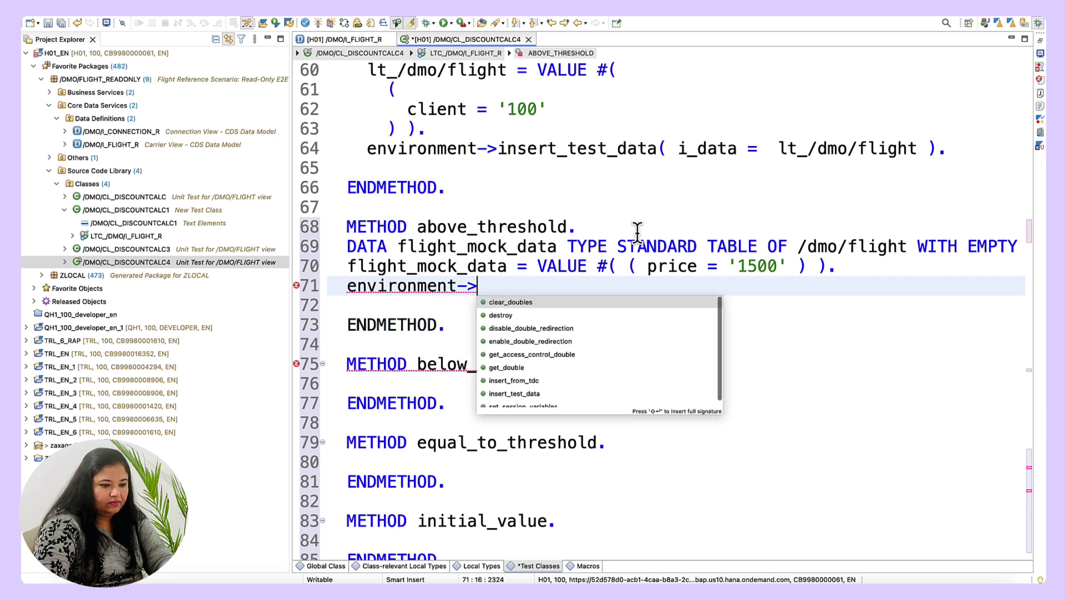
type("in")
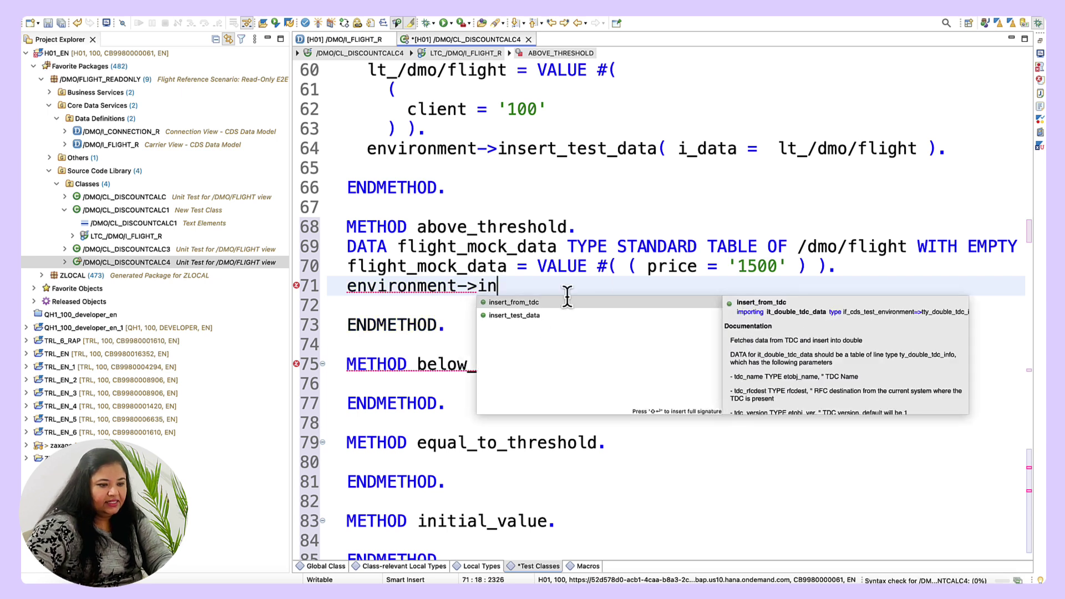
Insert flight_mock_data into the test environment with insert_test_data( i_data = flight_mock_data )
double_click(523, 317)
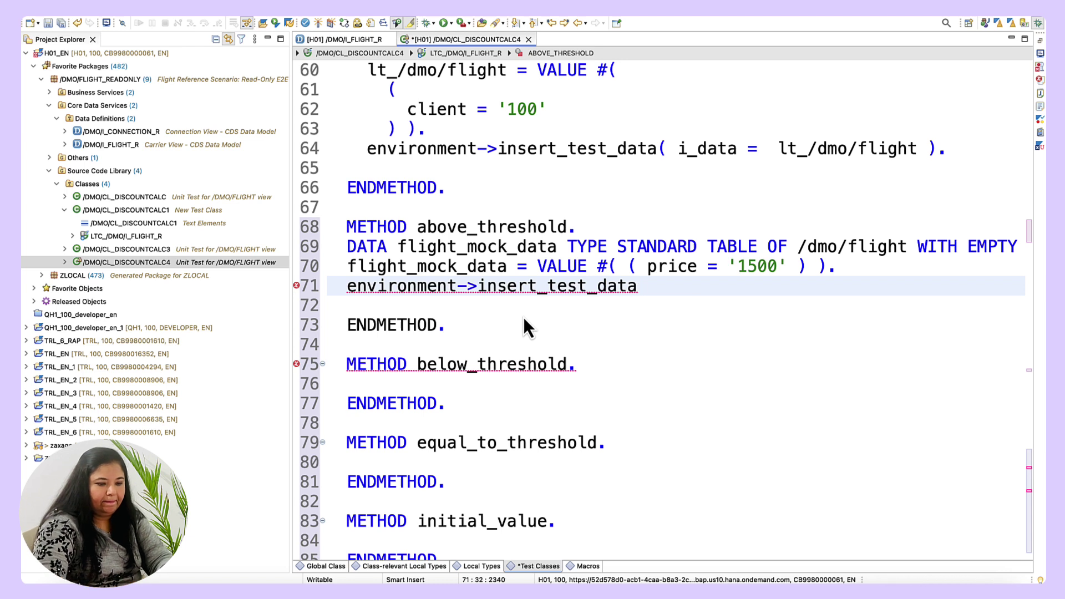
type("( i_da")
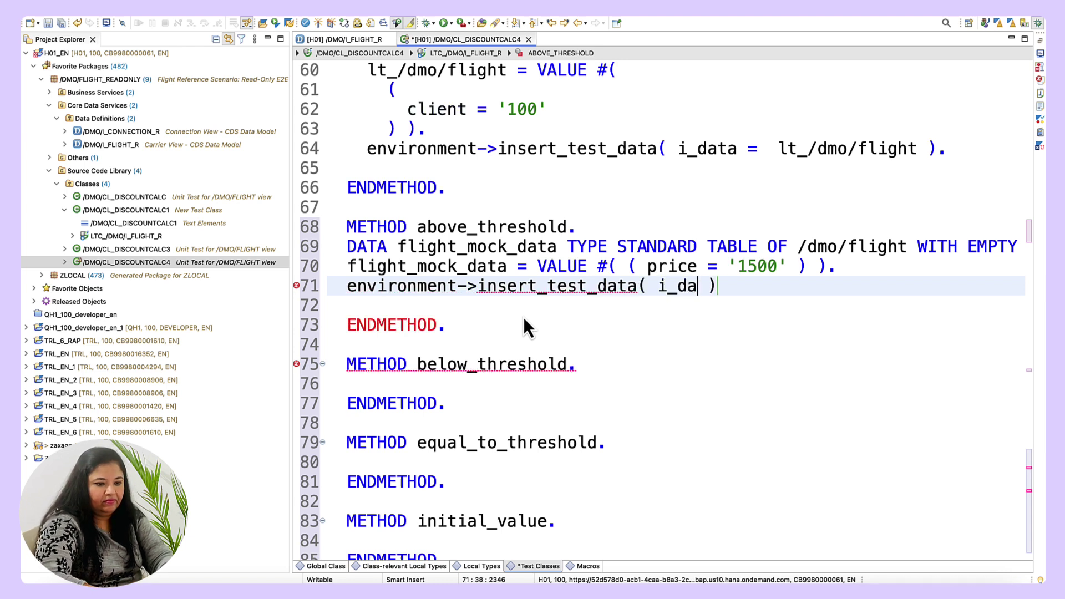
type("ta = fl")
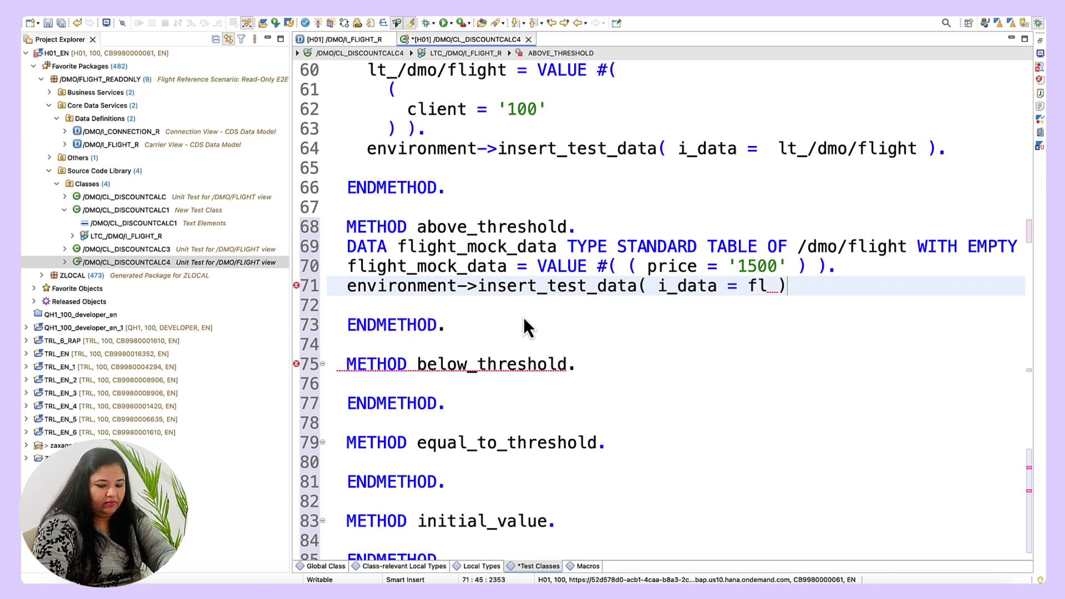
type("_modl")
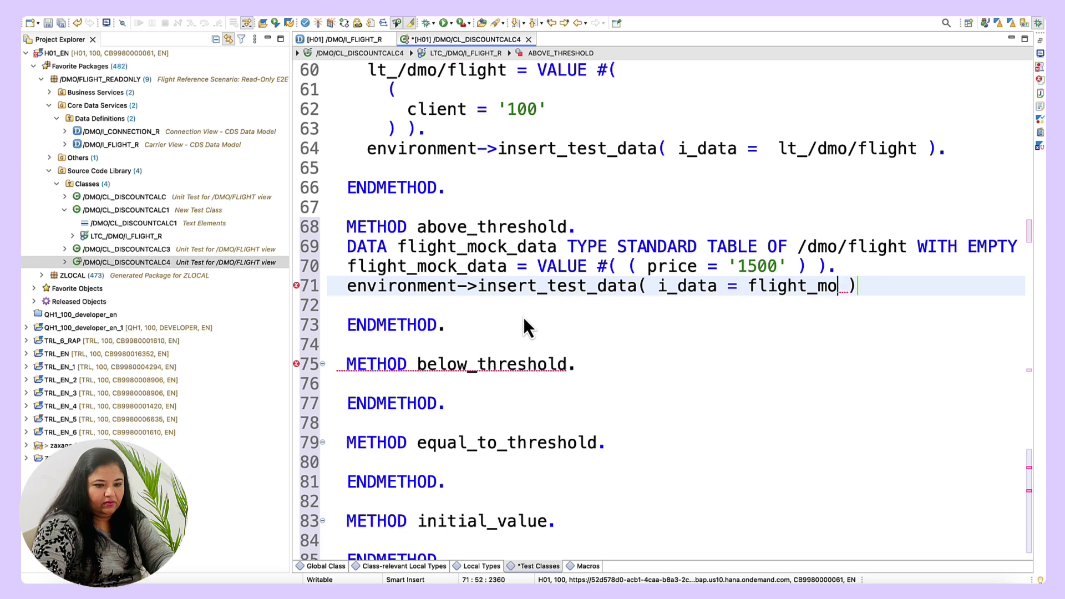
type("_data")
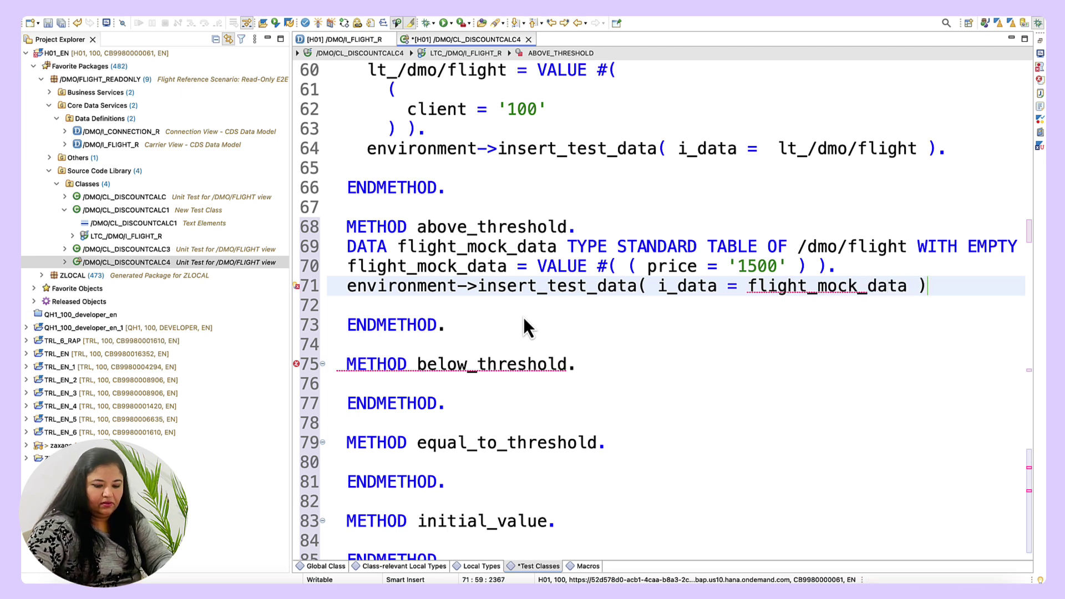
key("Right")
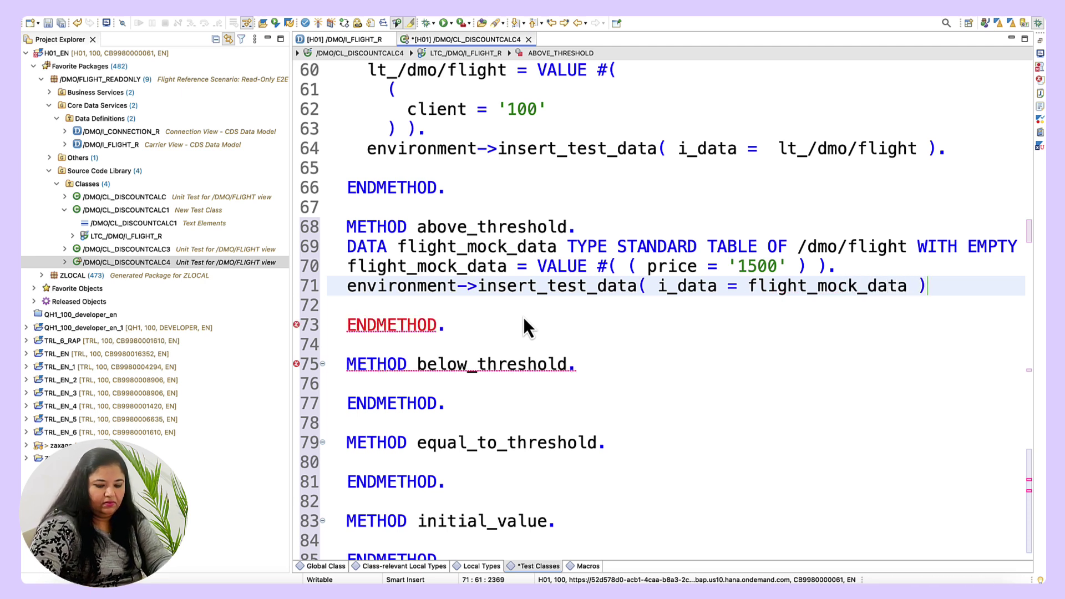
type(".")
key("Return")
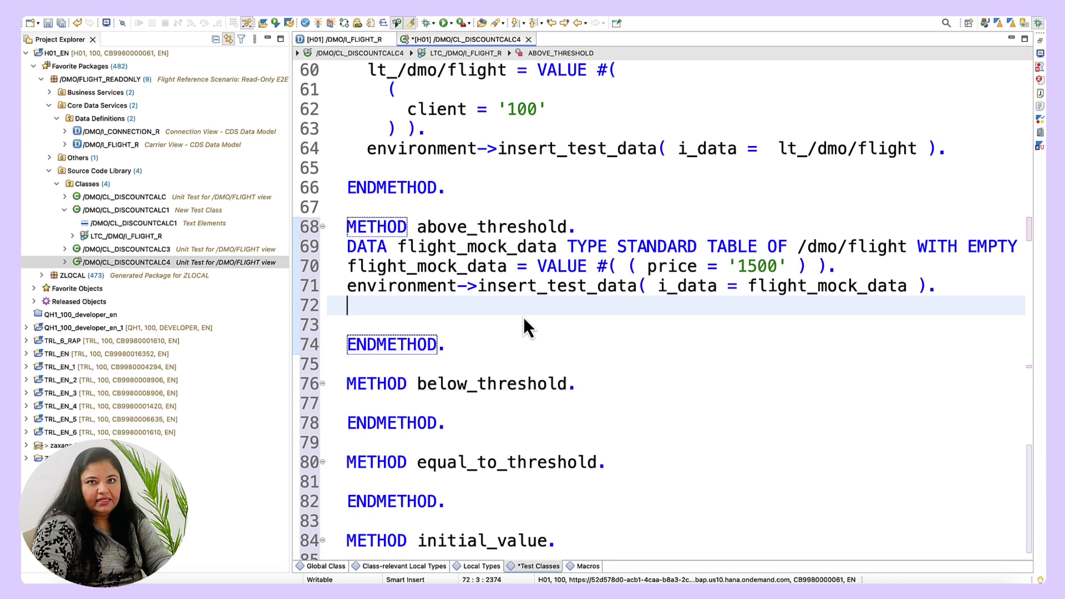
type("se")
key("Return")
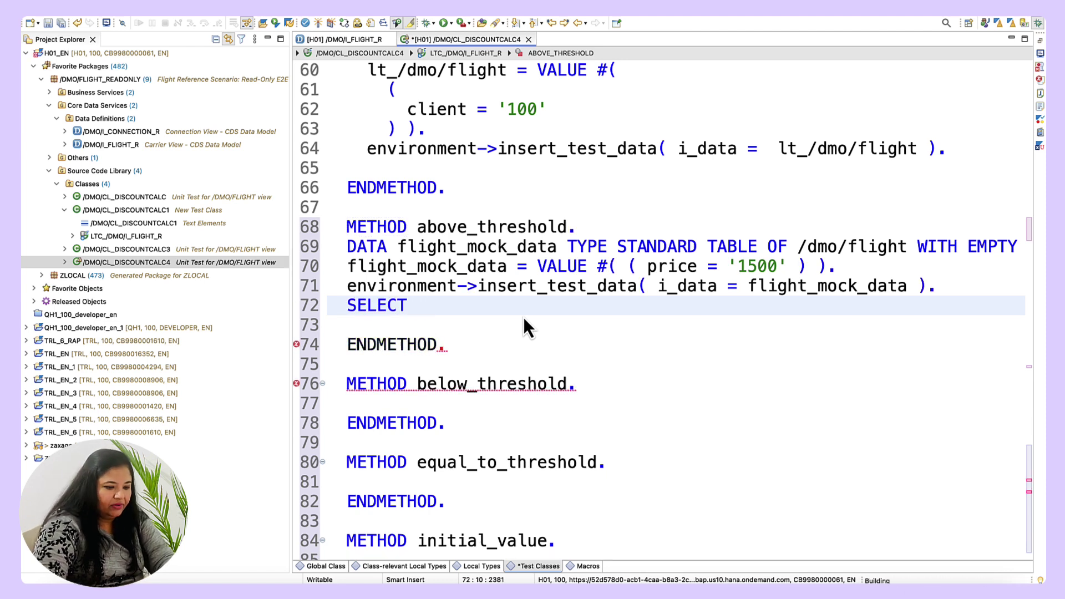
type("sin")
key("Return")
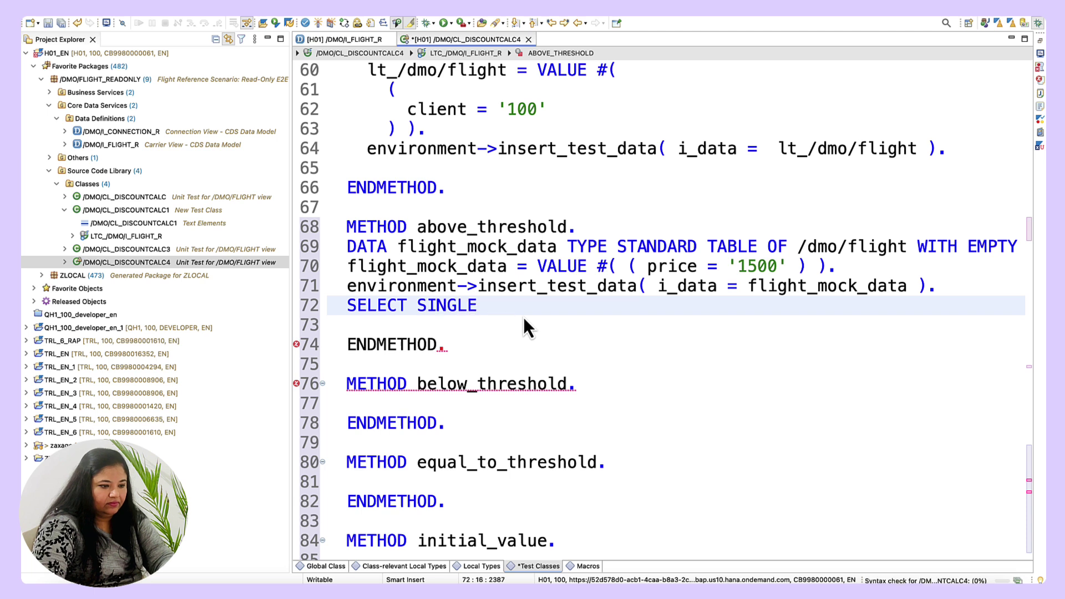
type("Price")
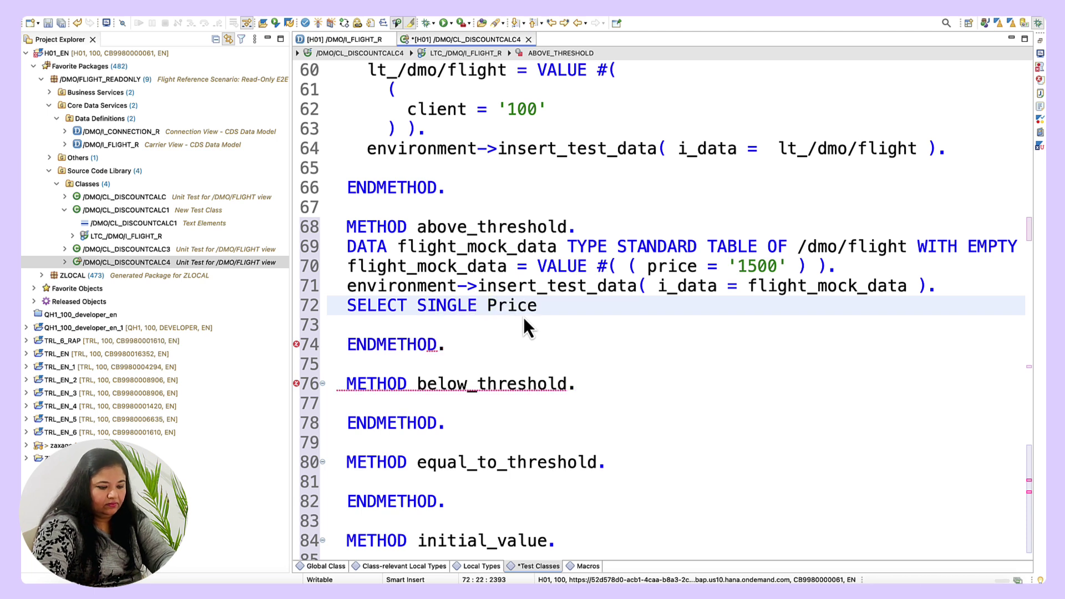
type("WithDiscou")
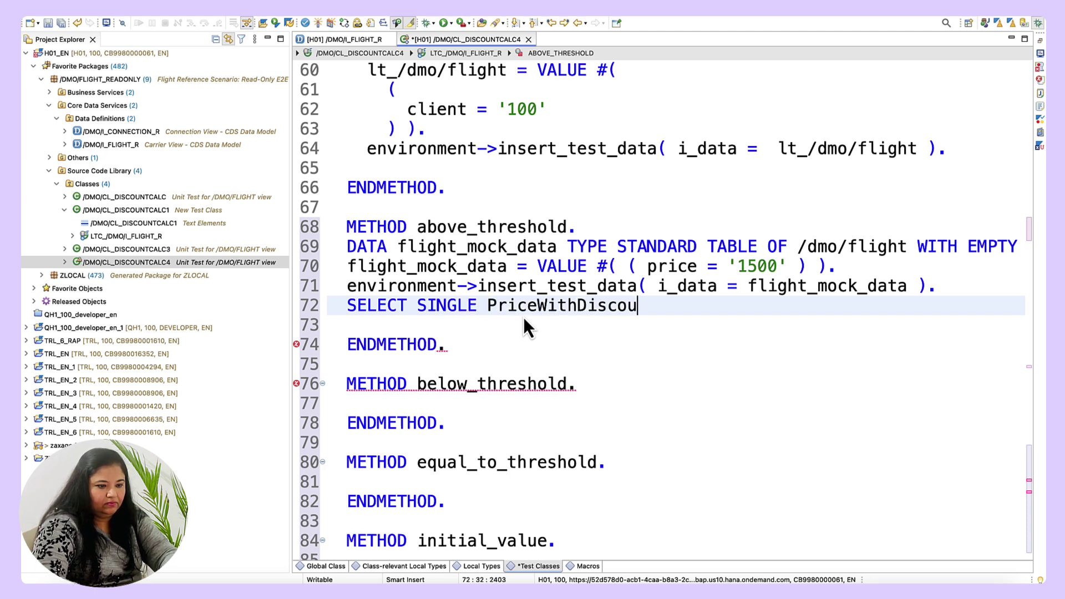
type("nt from")
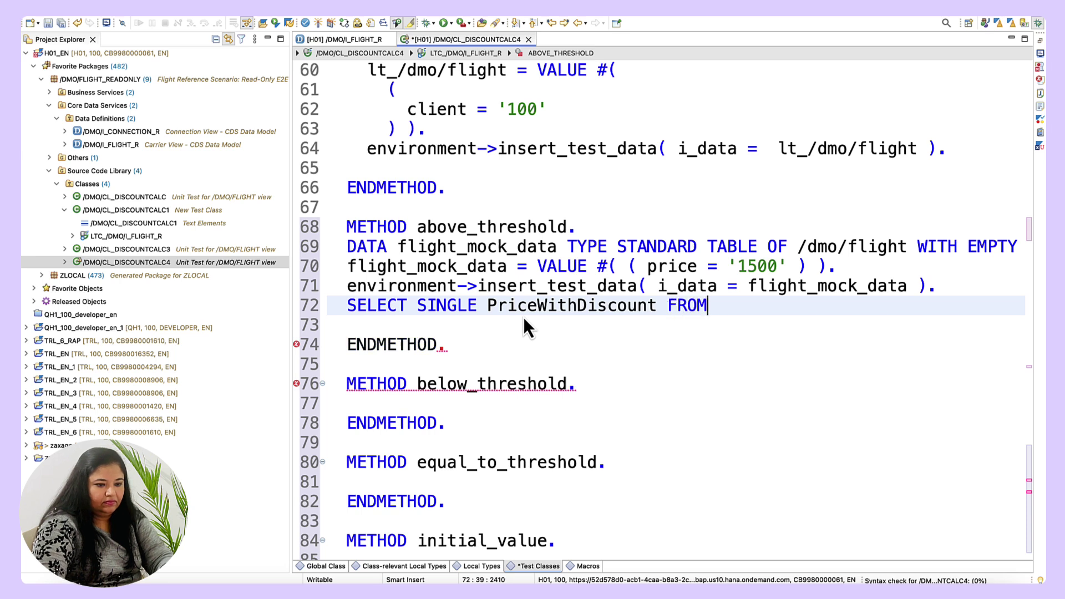
type(" /dmo/")
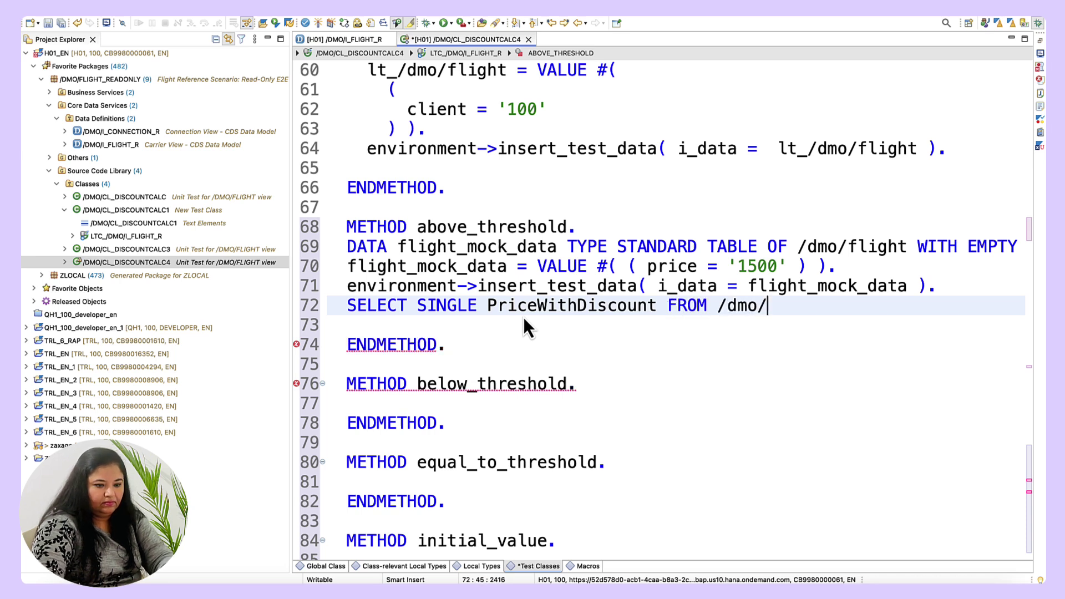
type("i_flight_r")
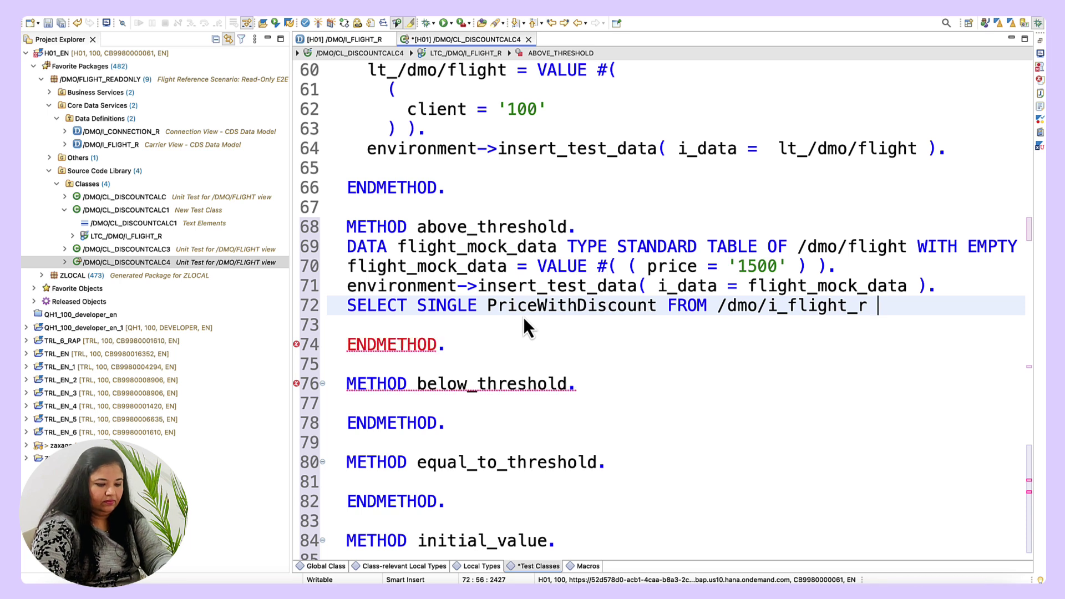
type("nto")
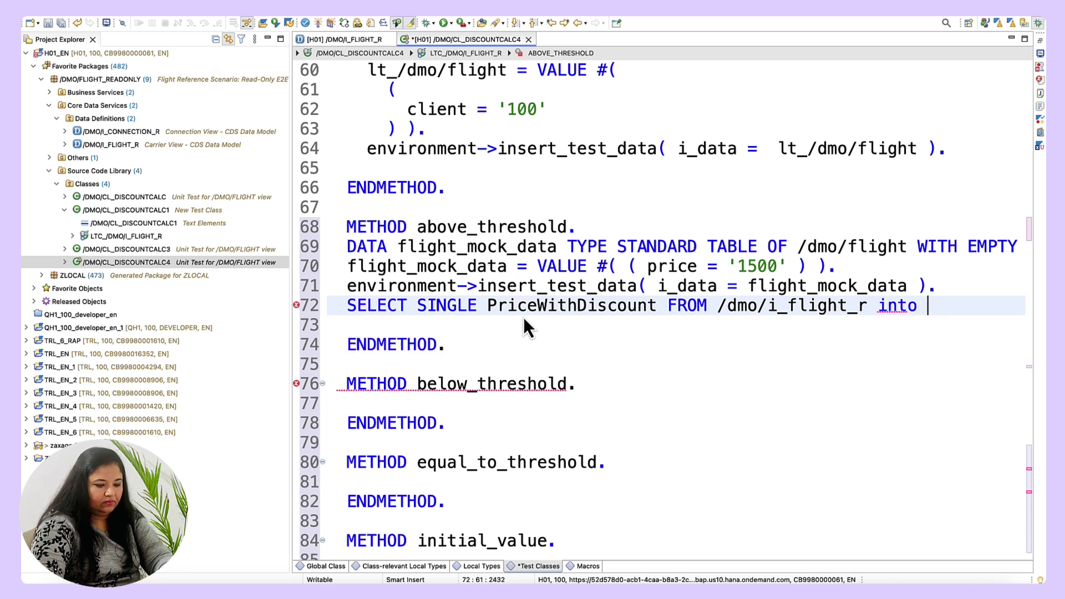
type("@D")
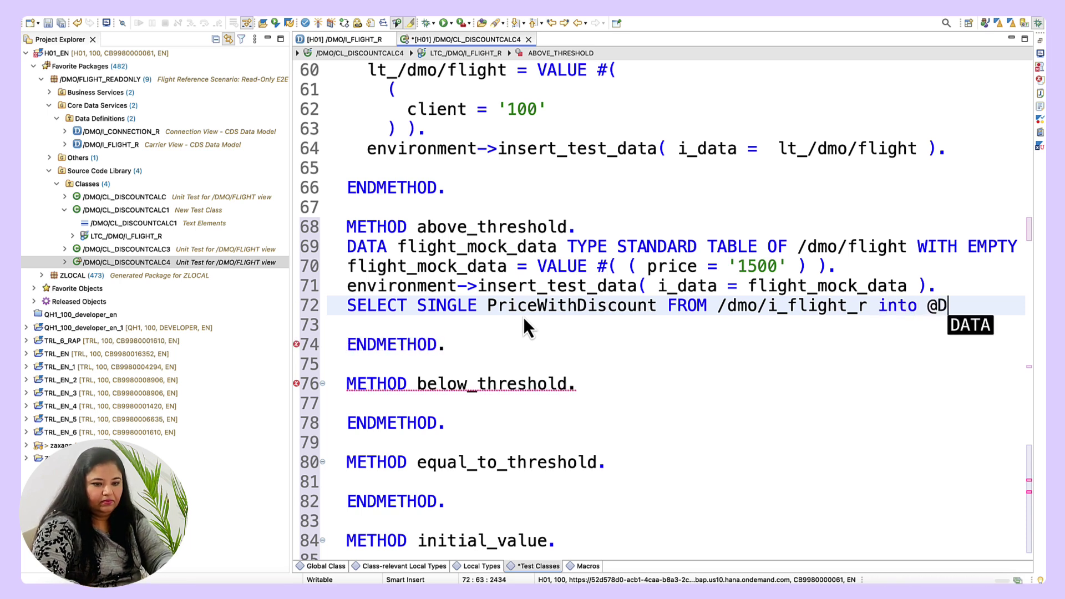
type("ATA")
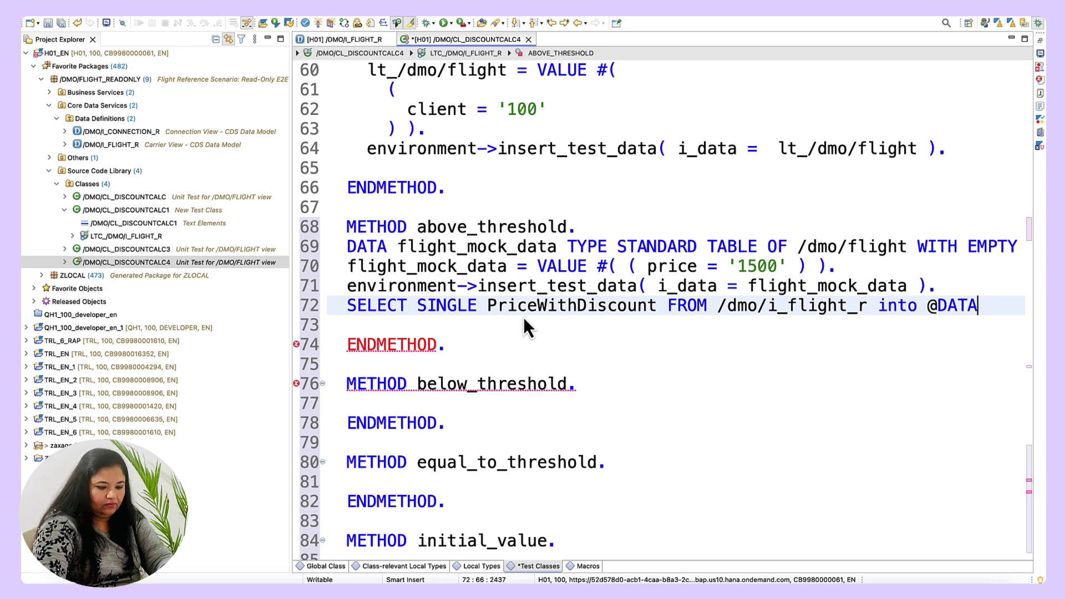
type("(act_resu")
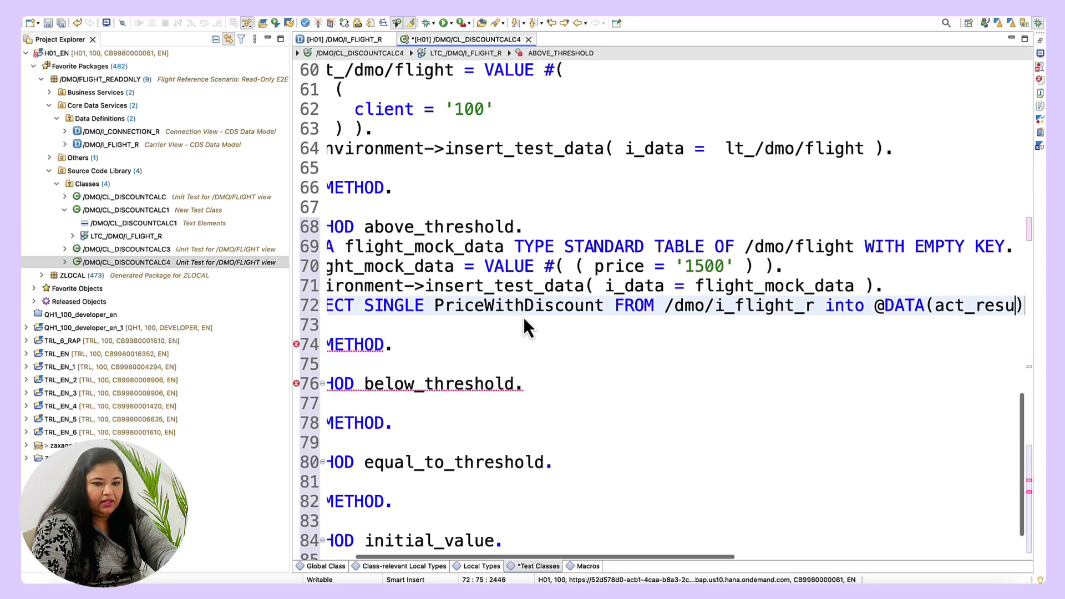
type("lt)")
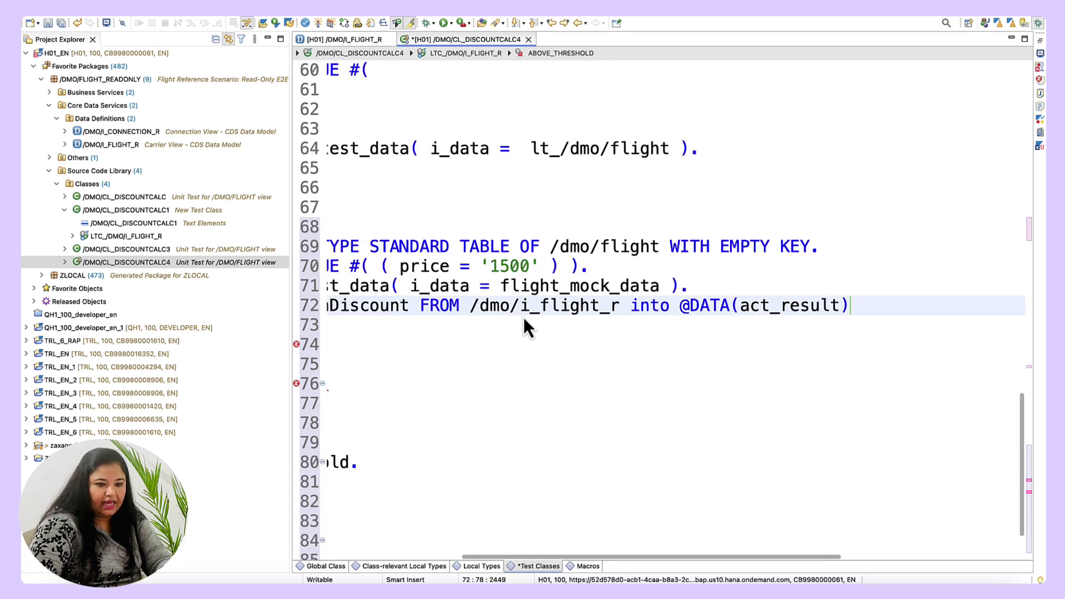
type(".")
key("Return")
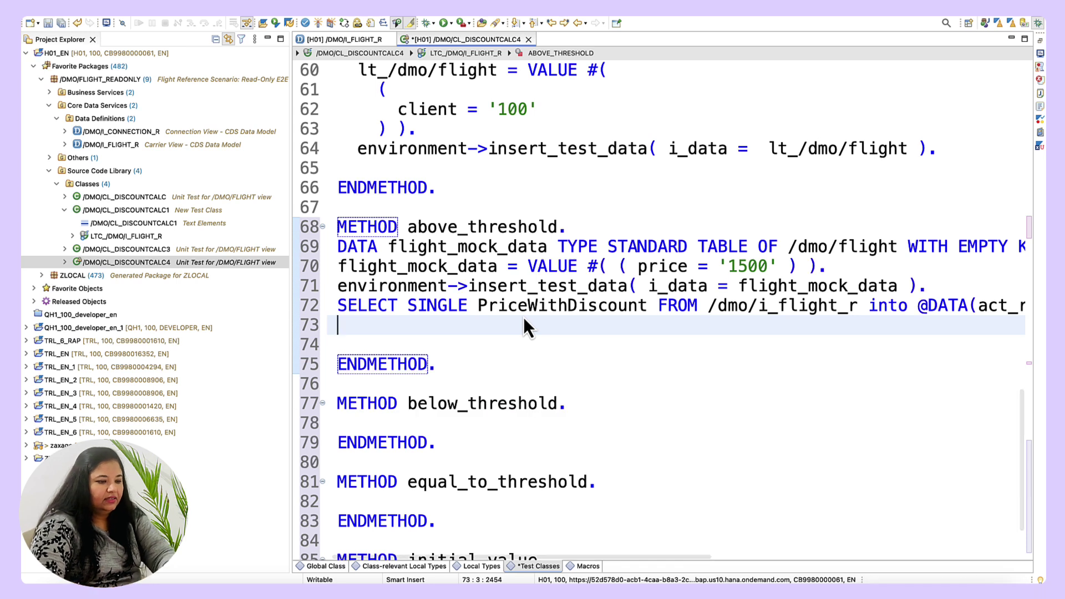
type("cl")
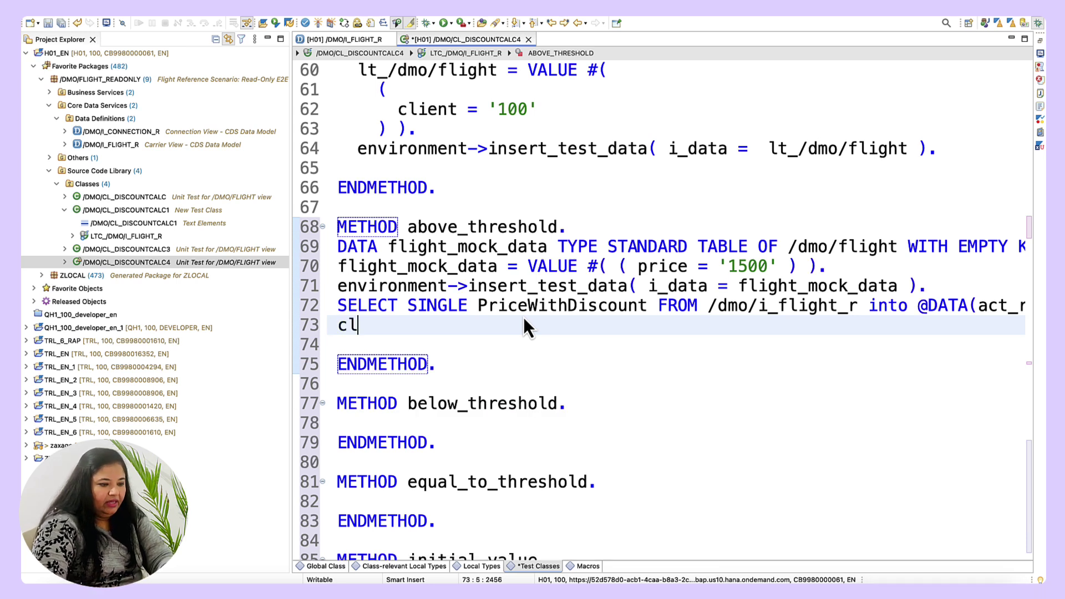
type("_")
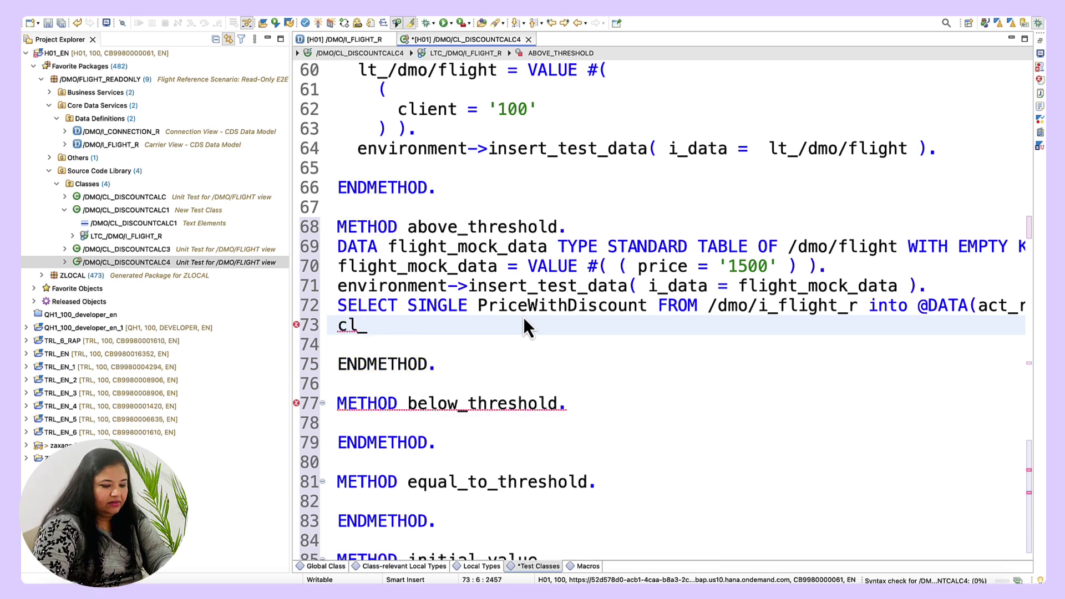
type("aba")
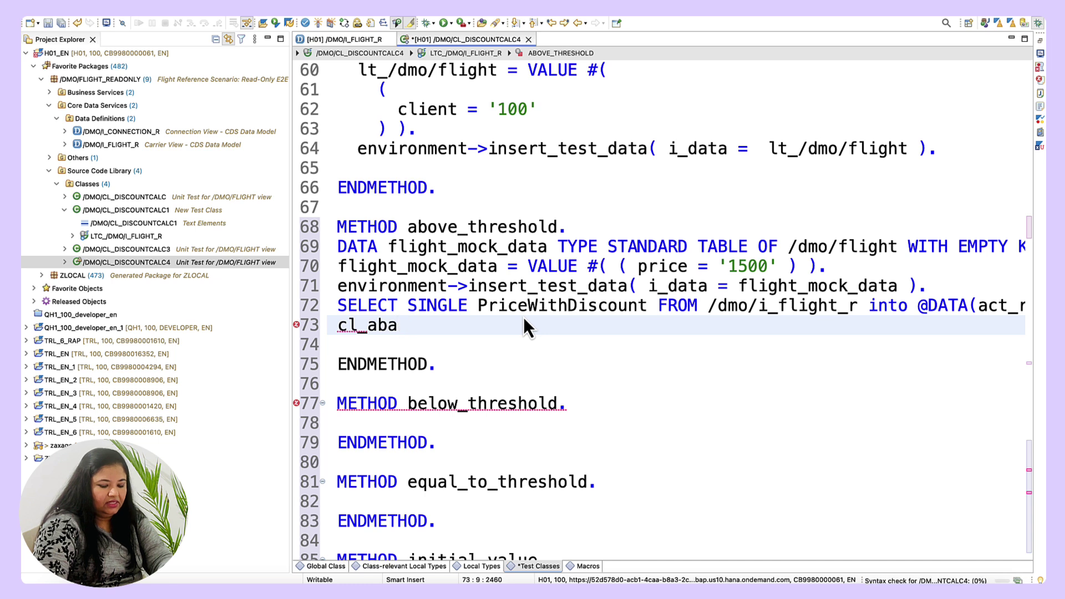
type("p_")
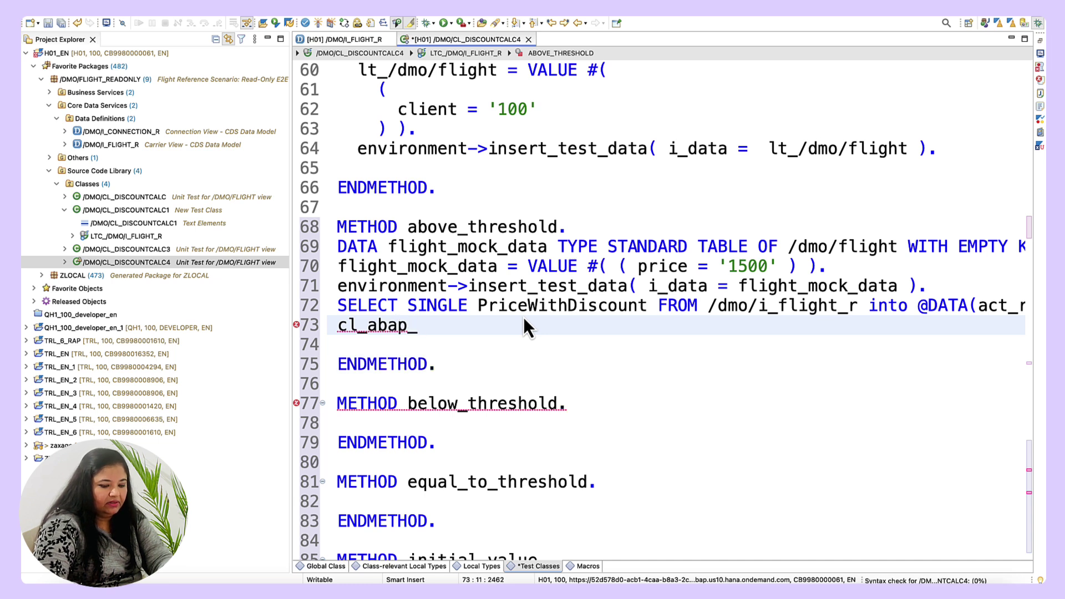
type("unit_as")
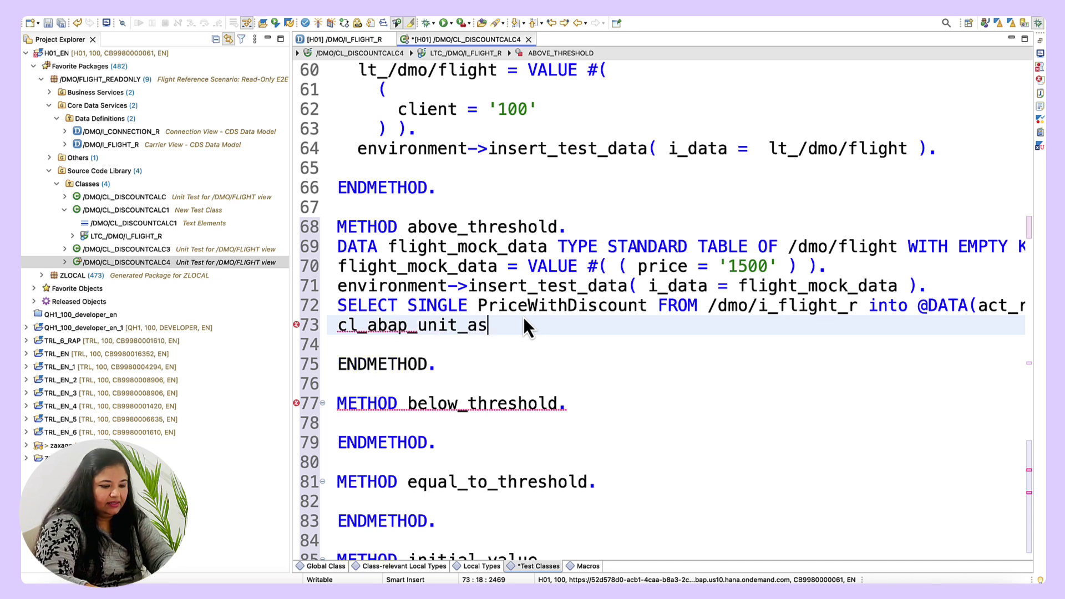
type("se")
type("=>")
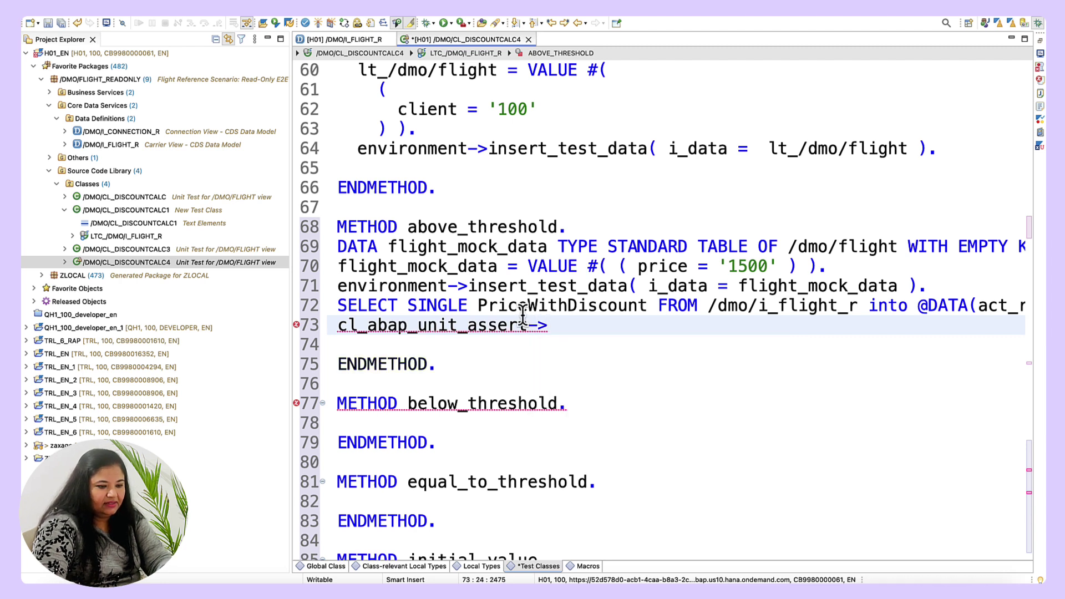
type("=")
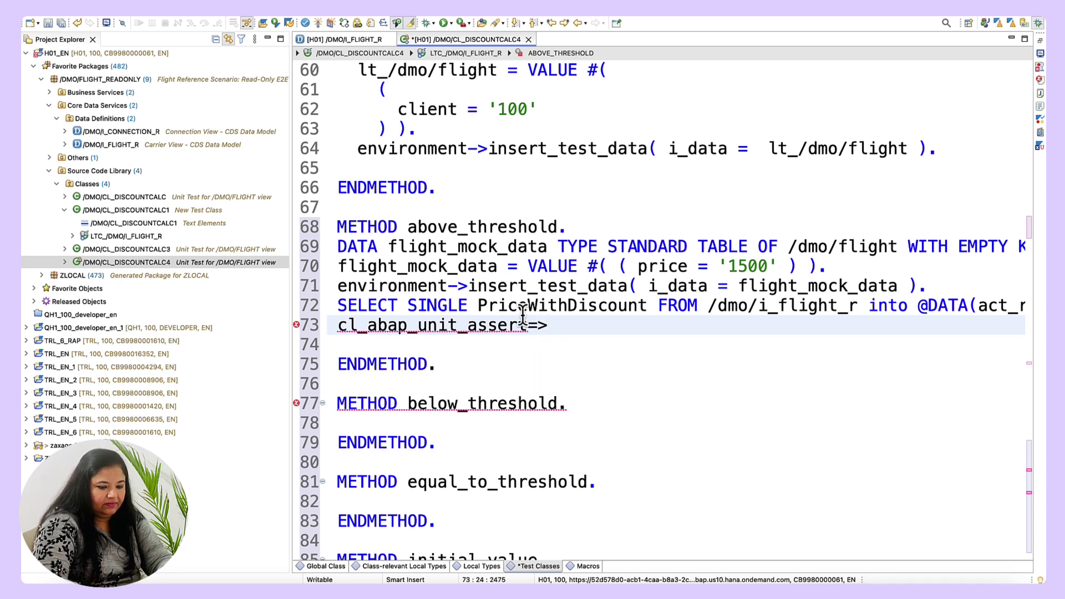
type("a")
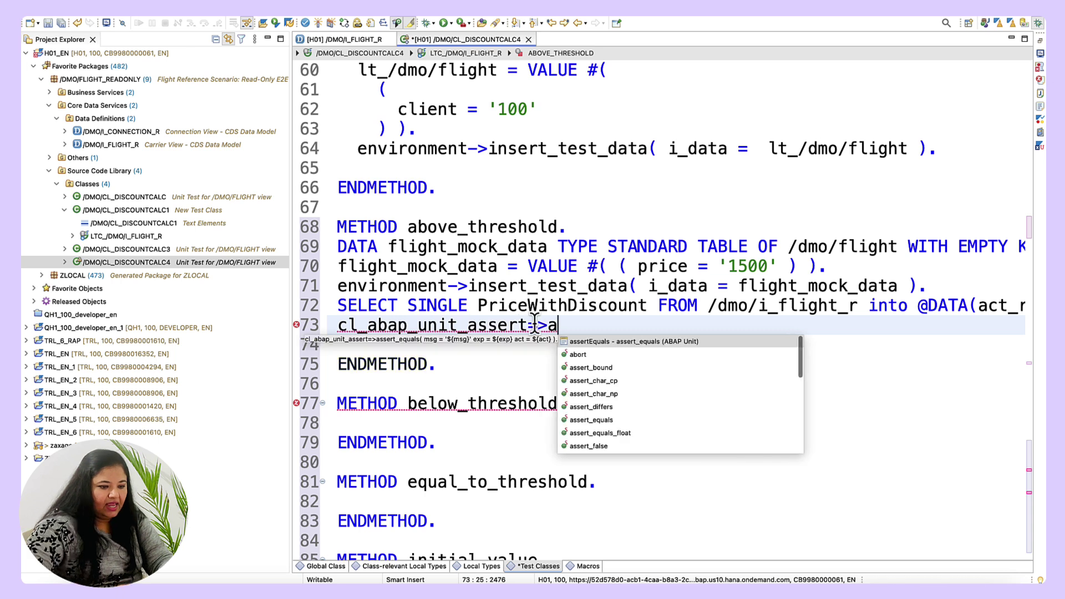
Insert a cl_abap_unit_assert=>assert_equals call into above_threshold
double_click(606, 421)
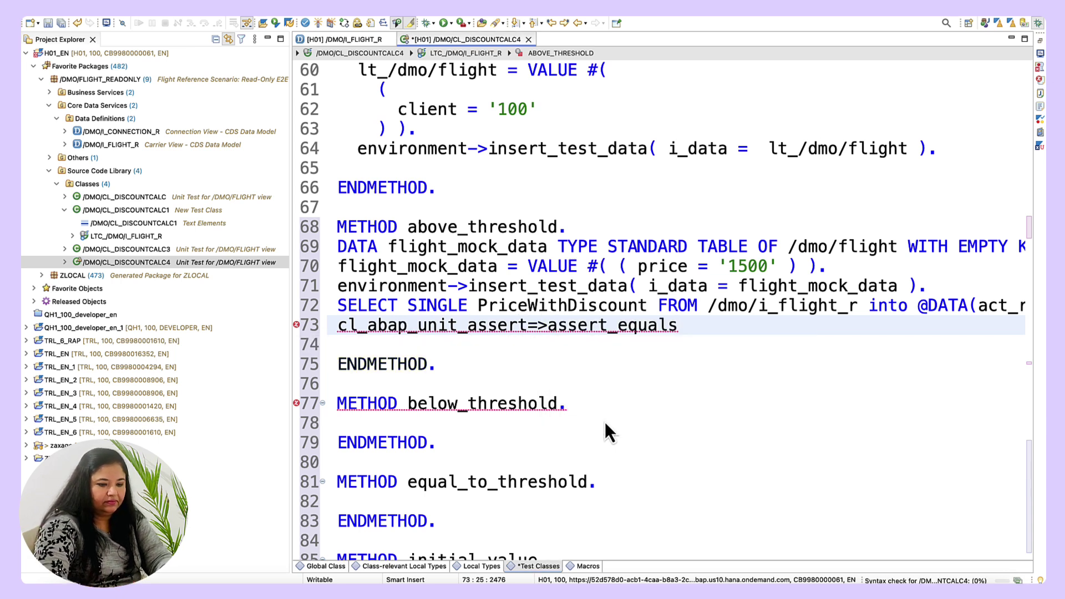
type("(")
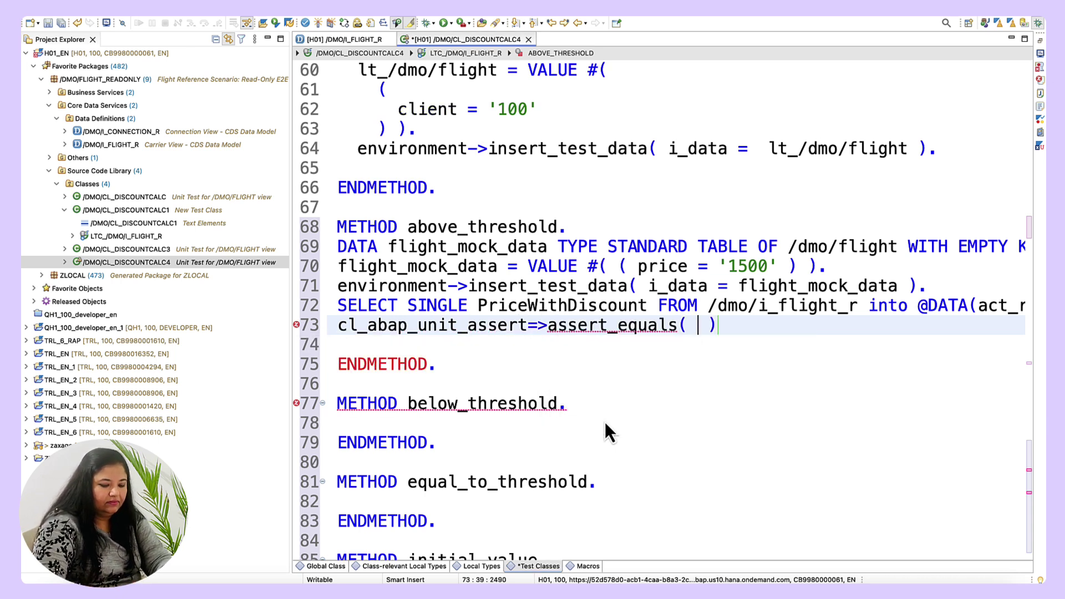
type("a")
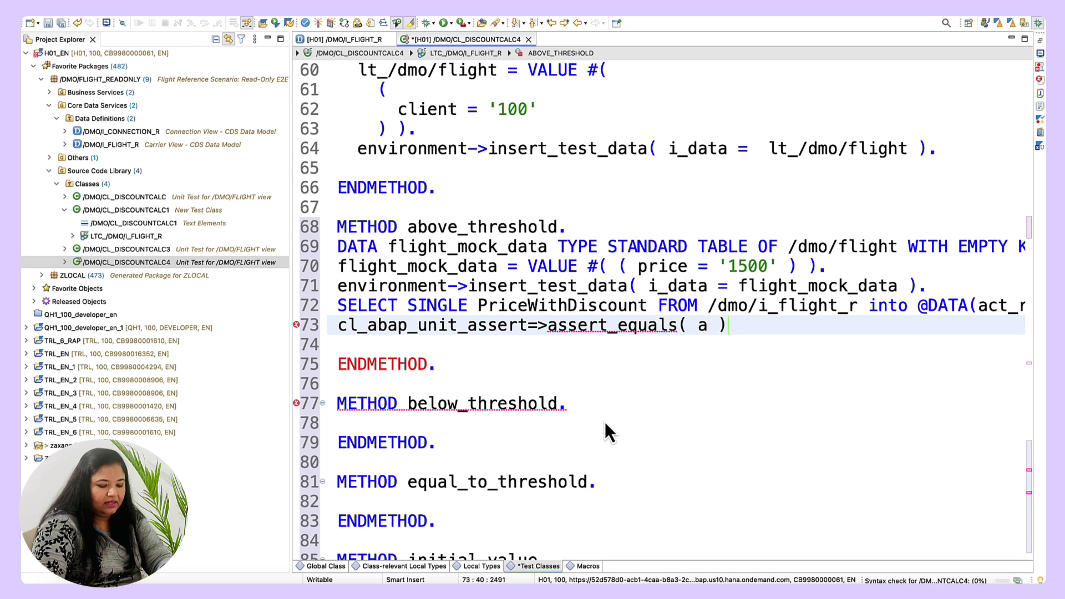
type("ct = ")
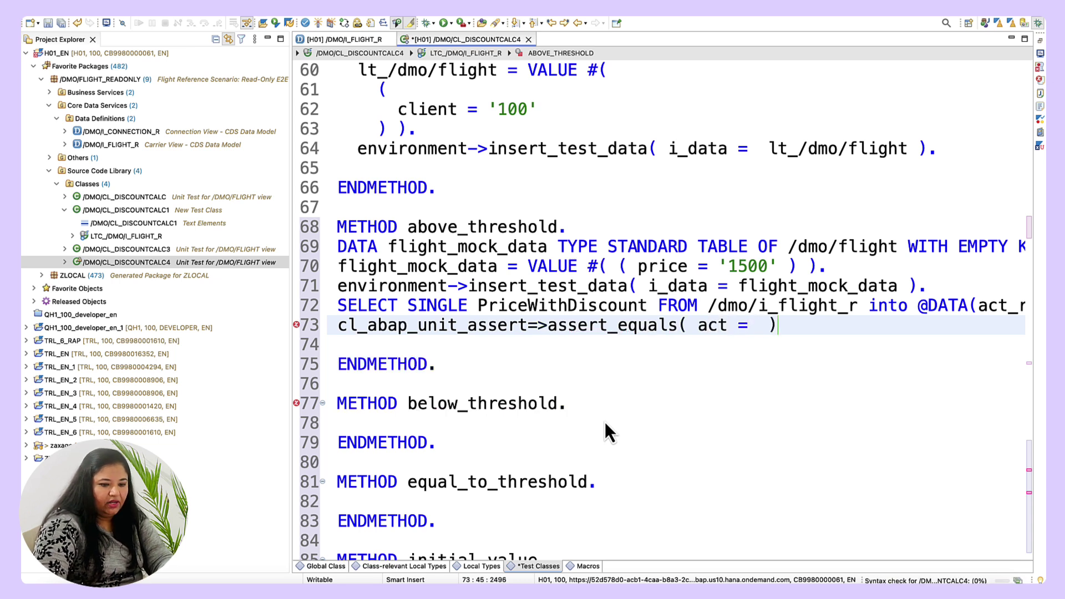
type("act_r")
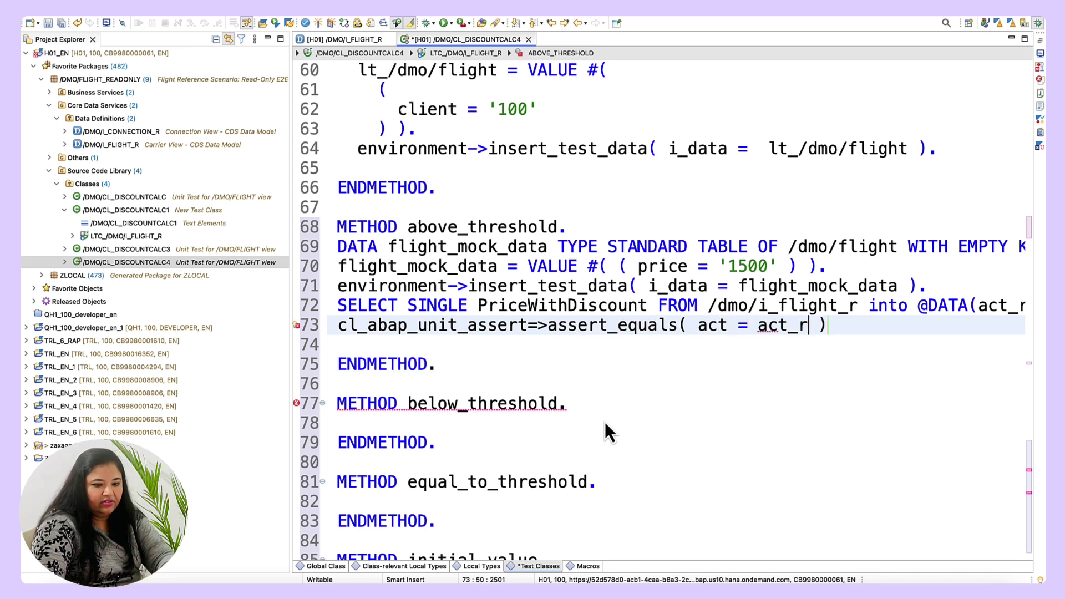
type("esult")
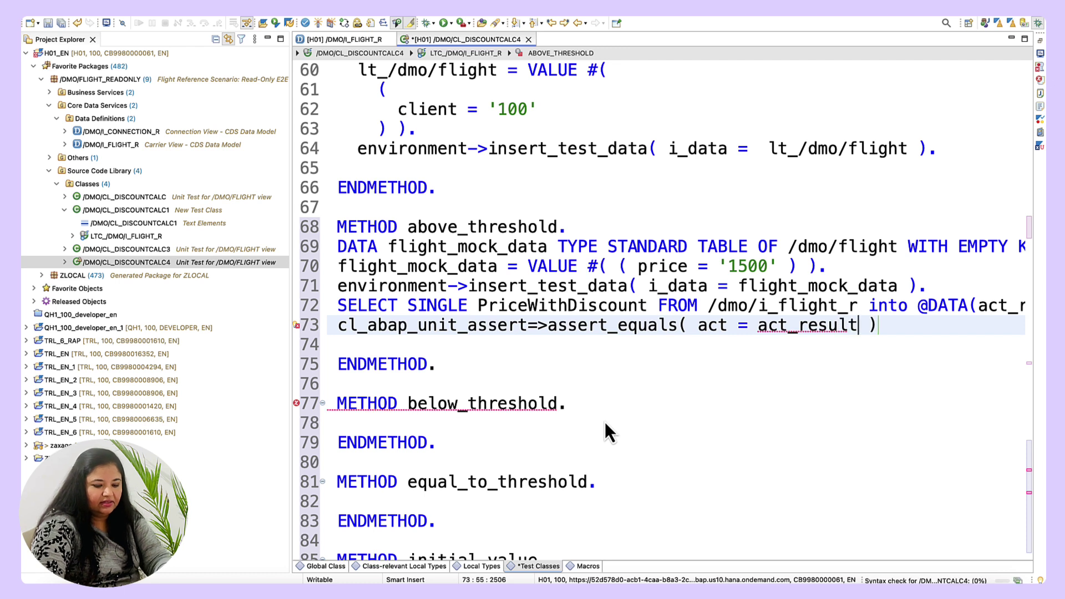
type("exp")
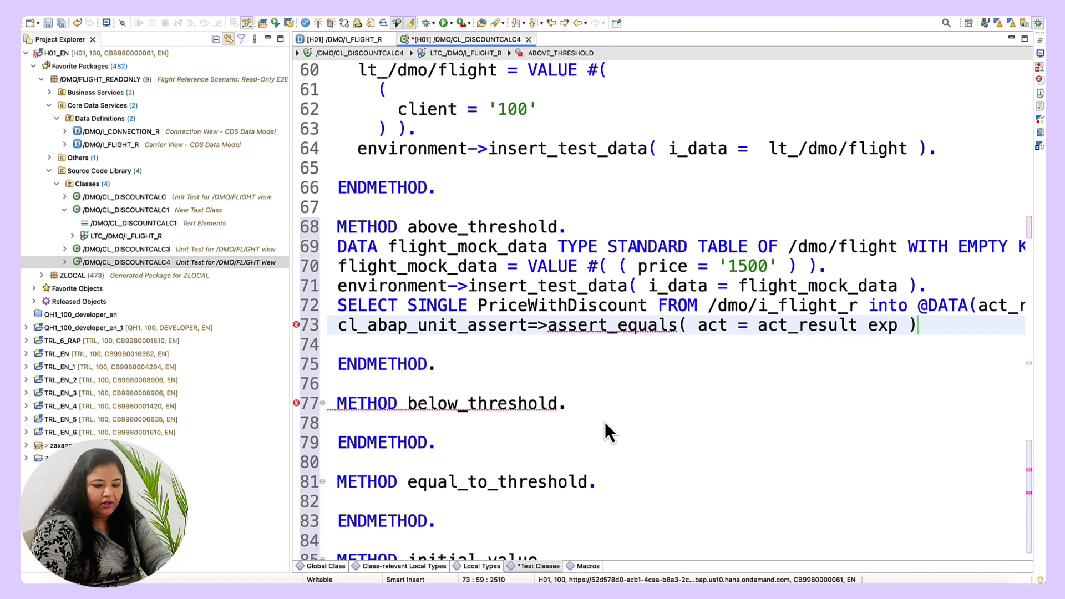
type(" = ")
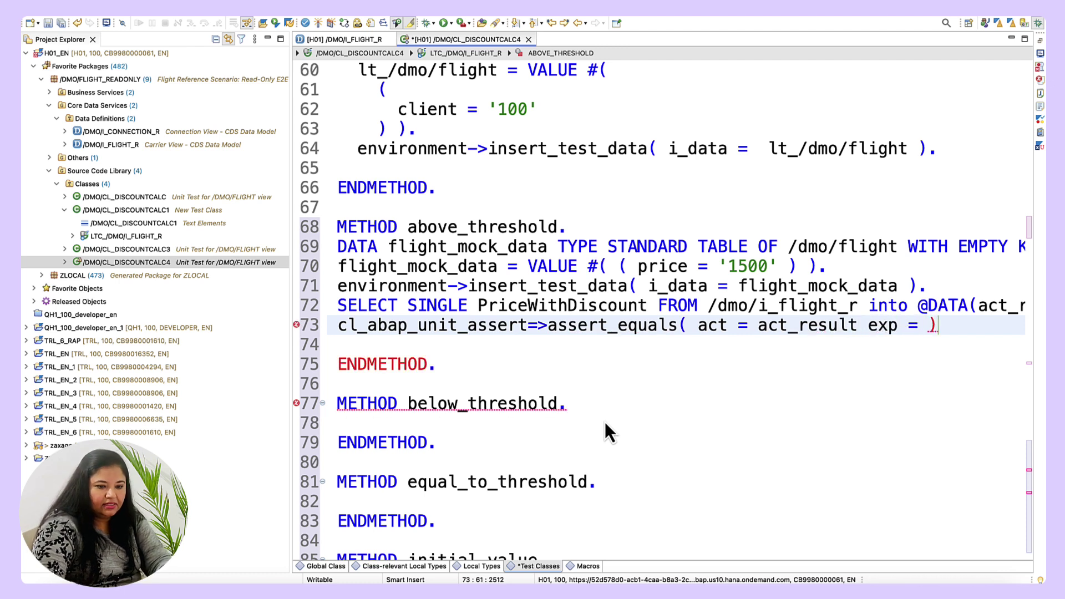
type("45 ")
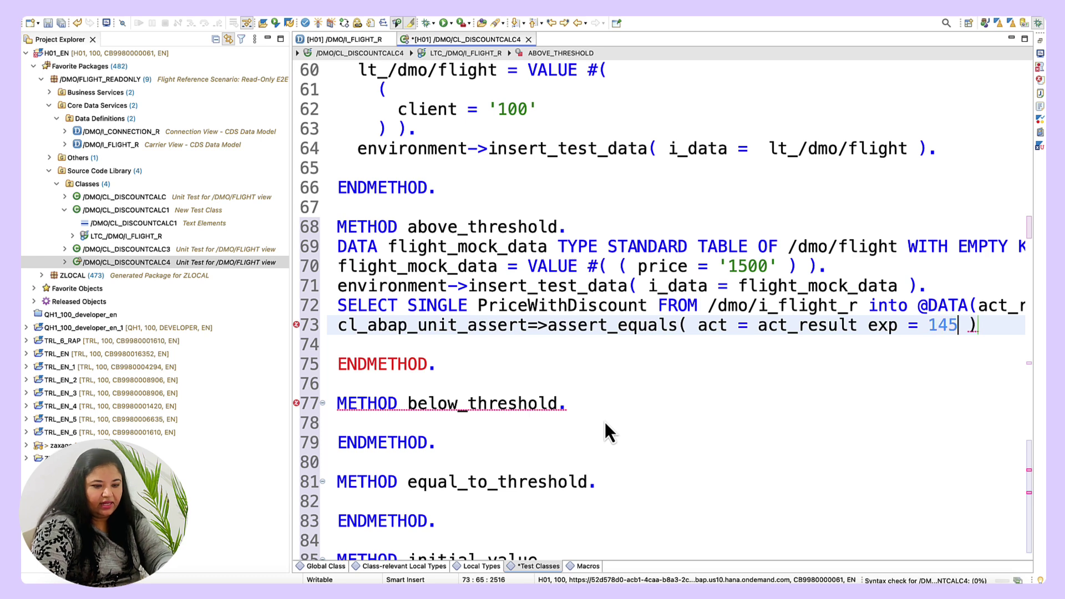
type("0msg ")
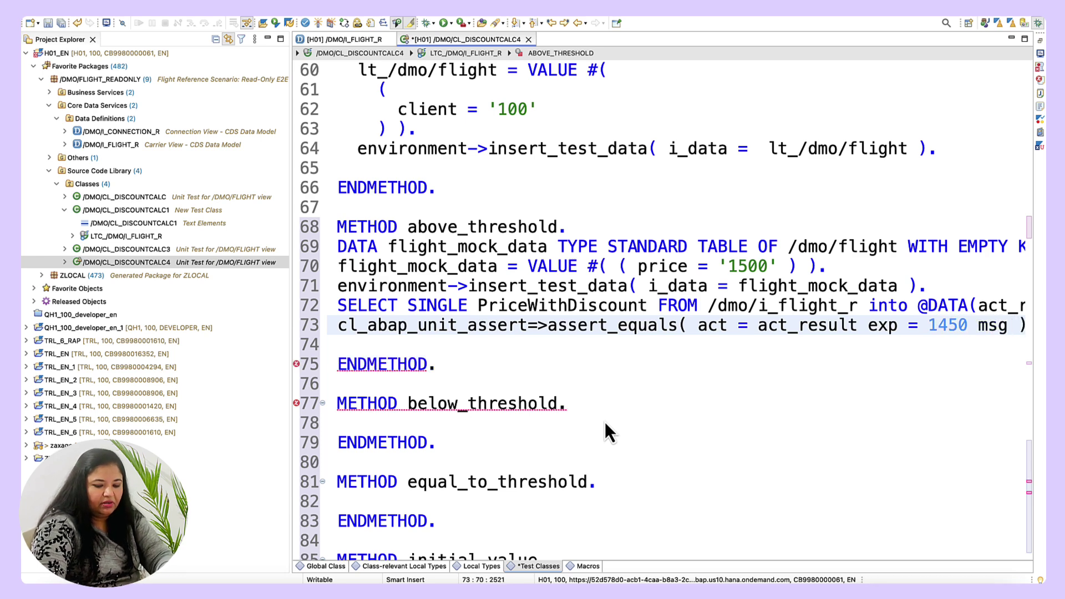
type("= '")
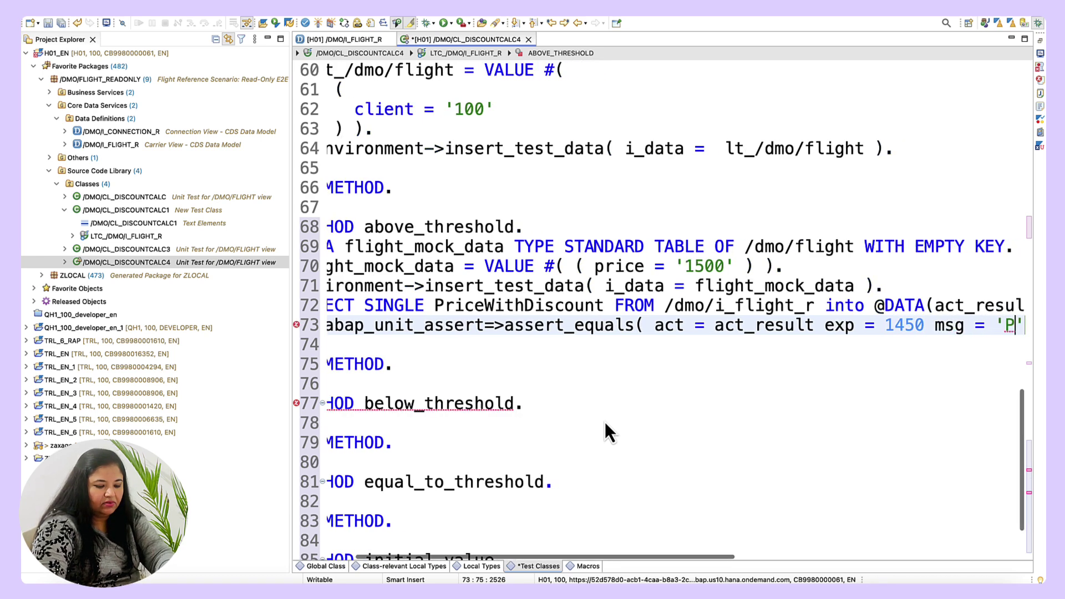
type("PriceWi")
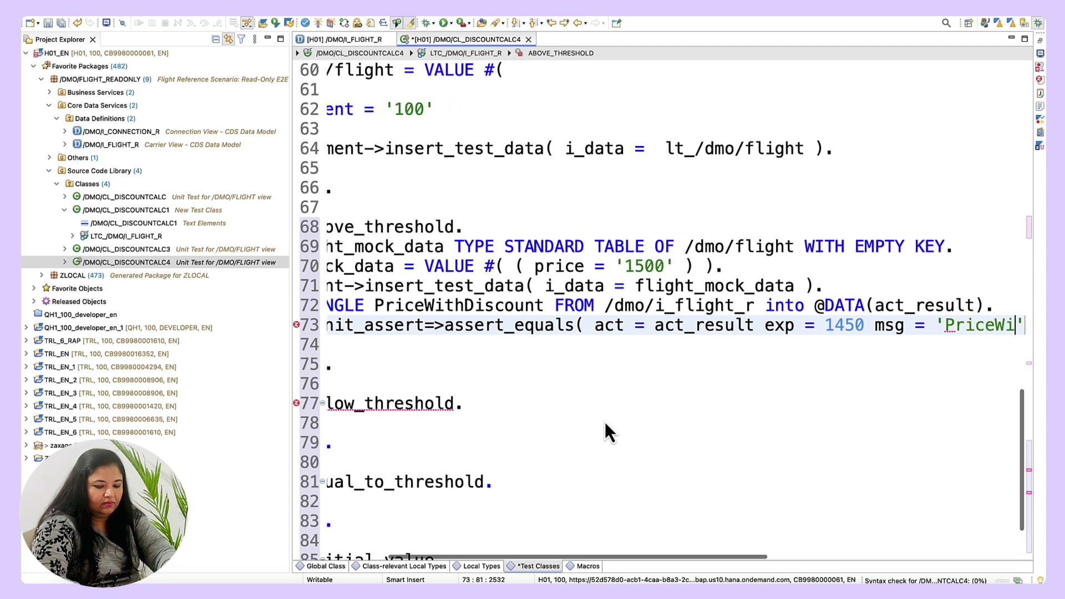
type("thDiscount")
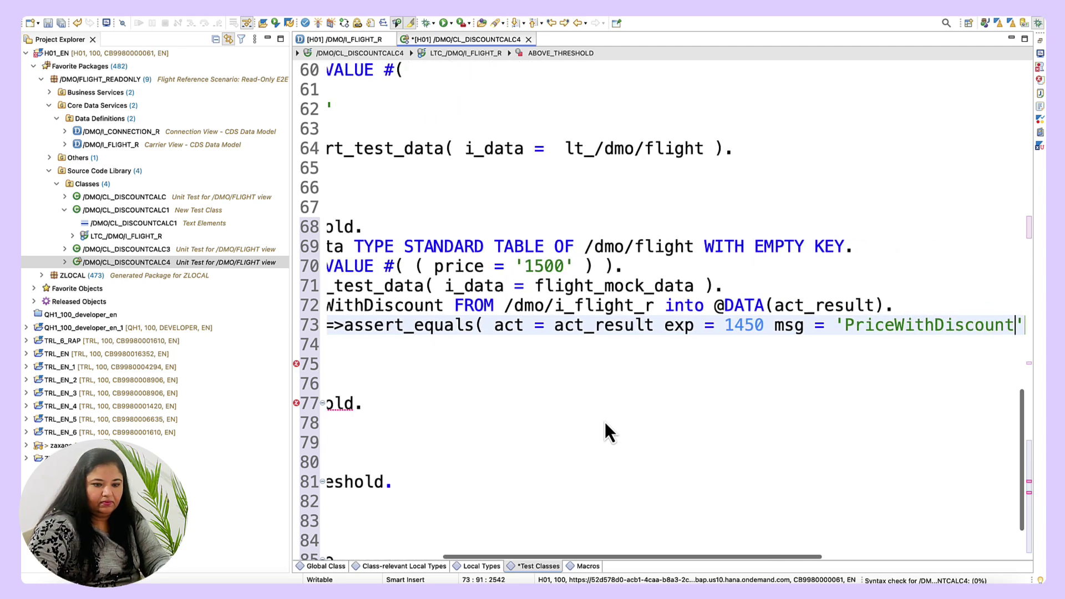
type("' ).")
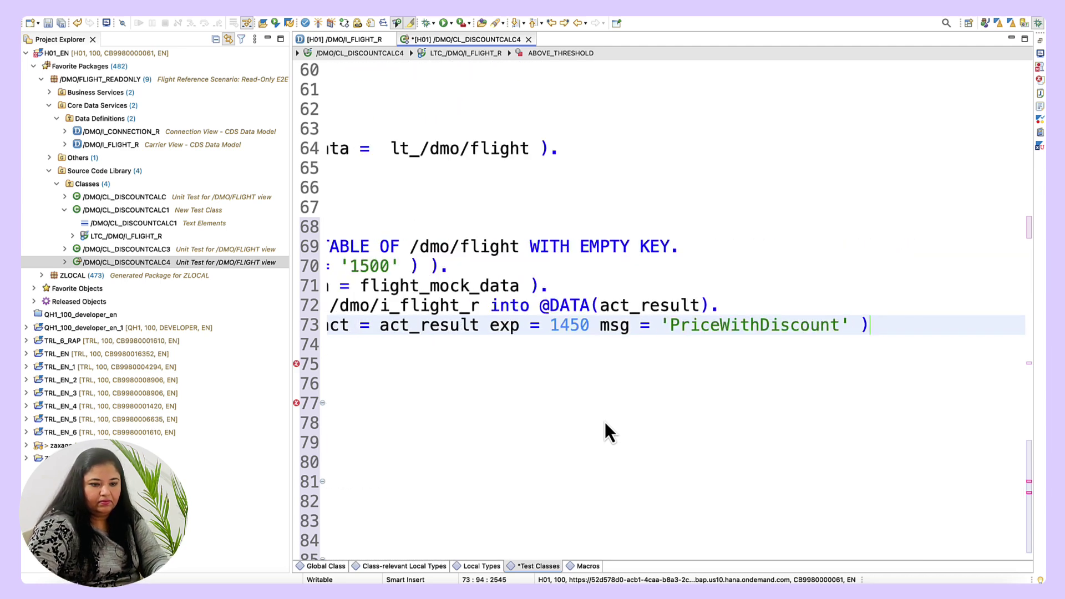
type(".")
scroll(549, 377, "left", 5)
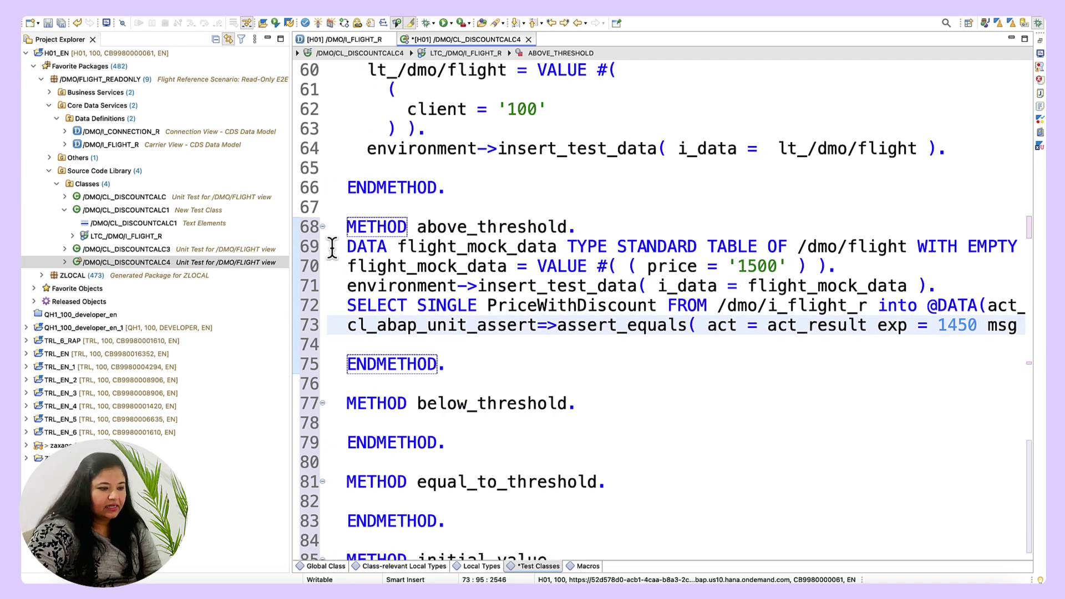
Paste the above_threshold test body into below_threshold, with price 500 and expected value 500
left_click_drag(328, 242, 1044, 336)
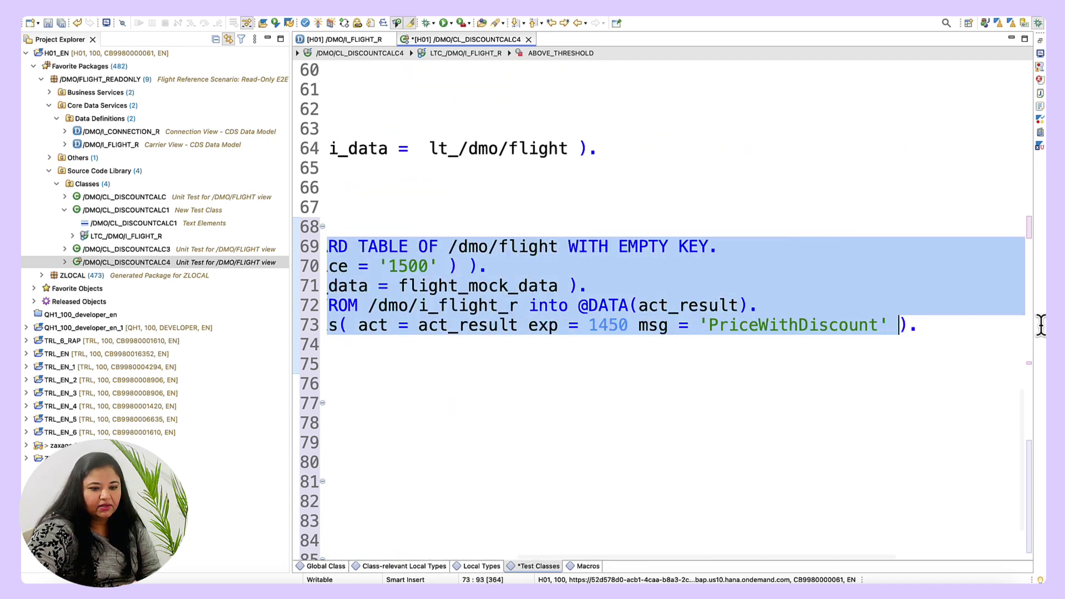
scroll(799, 375, "left", 5)
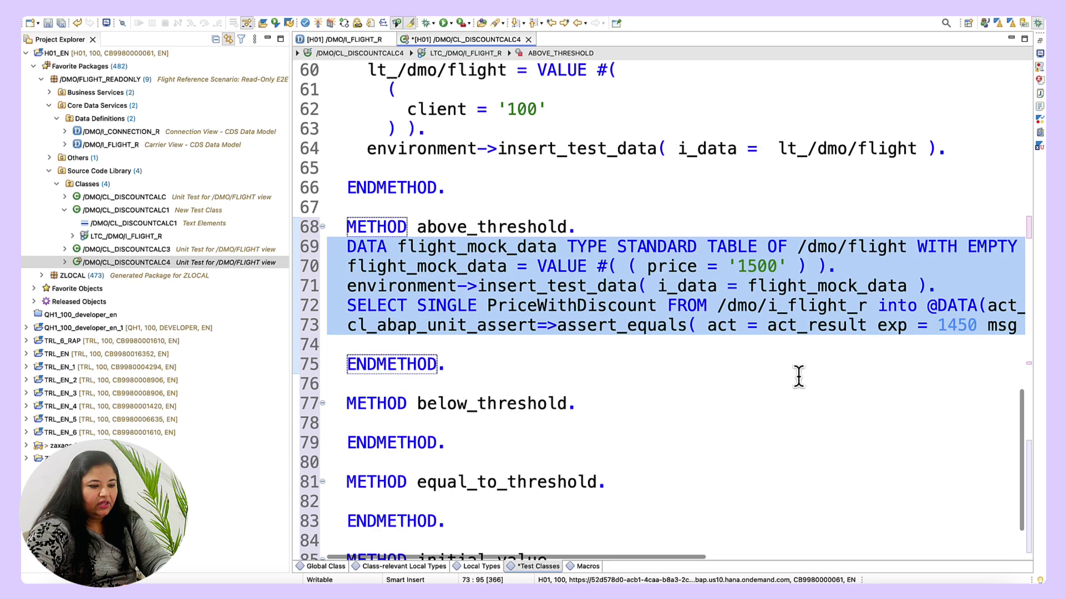
left_click(610, 399)
key("Return")
key("Return")
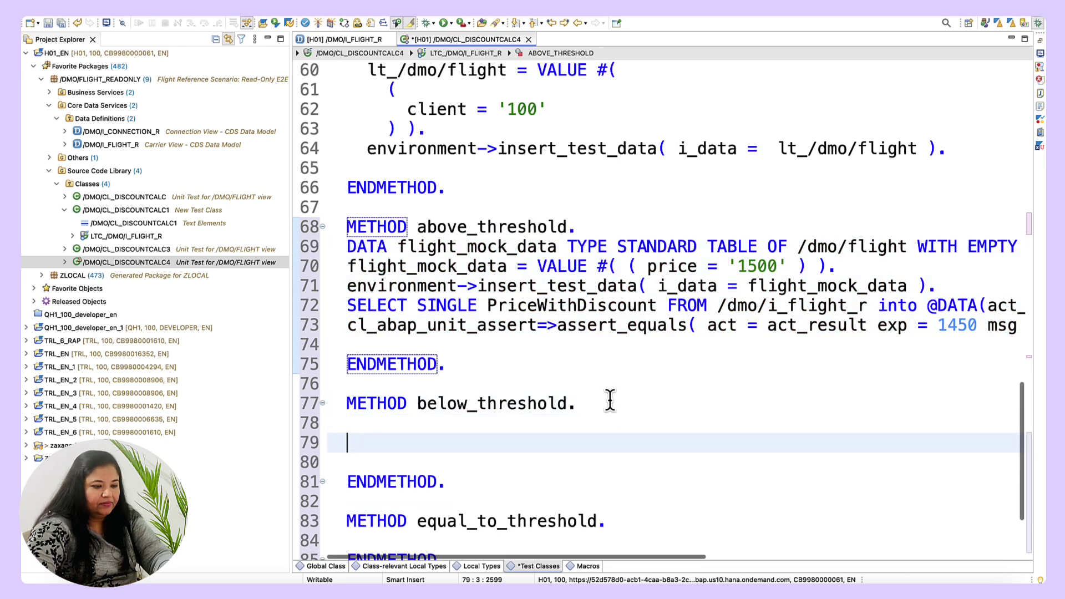
type("DATA flight_mock_data TYPE STANDARD TABLE OF /dmo/flight WITH EMPTY KEY.   flight_mock_data = VALUE #( ( price = '1500' ) ).   environment->insert_test_data( i_data = flight_mock_data ).   SELECT SINGLE PriceWithDiscount FROM /dmo/i_flight_r into @DATA(act_result).   cl_abap_unit_assert=>assert_equals( act = act_result exp = 1450 msg = 'PriceWithDiscount' ).")
scroll(605, 394, "left", 5)
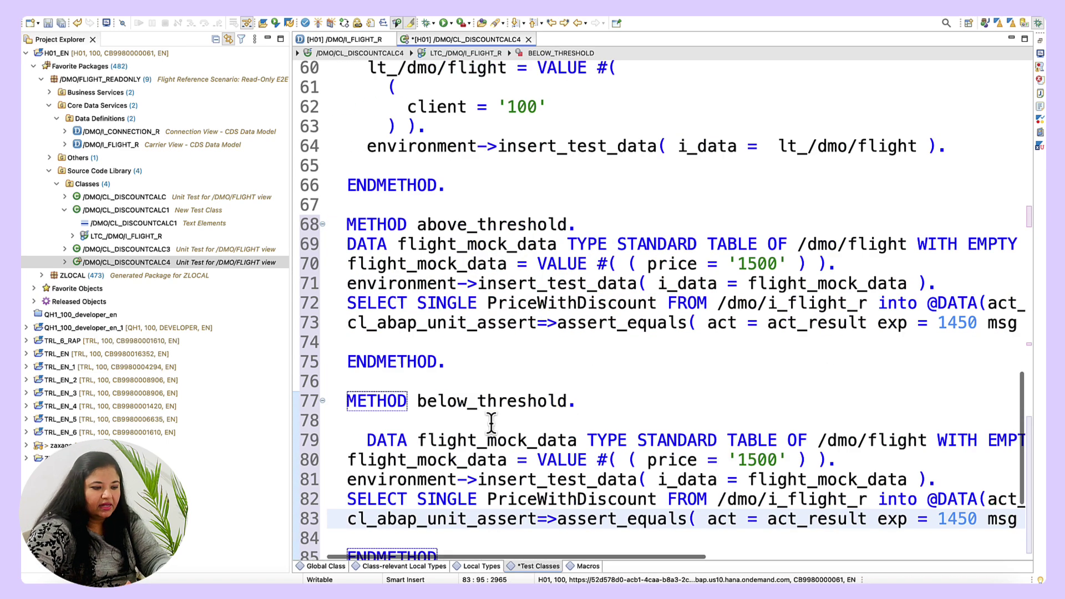
left_click(360, 440)
key("BackSpace")
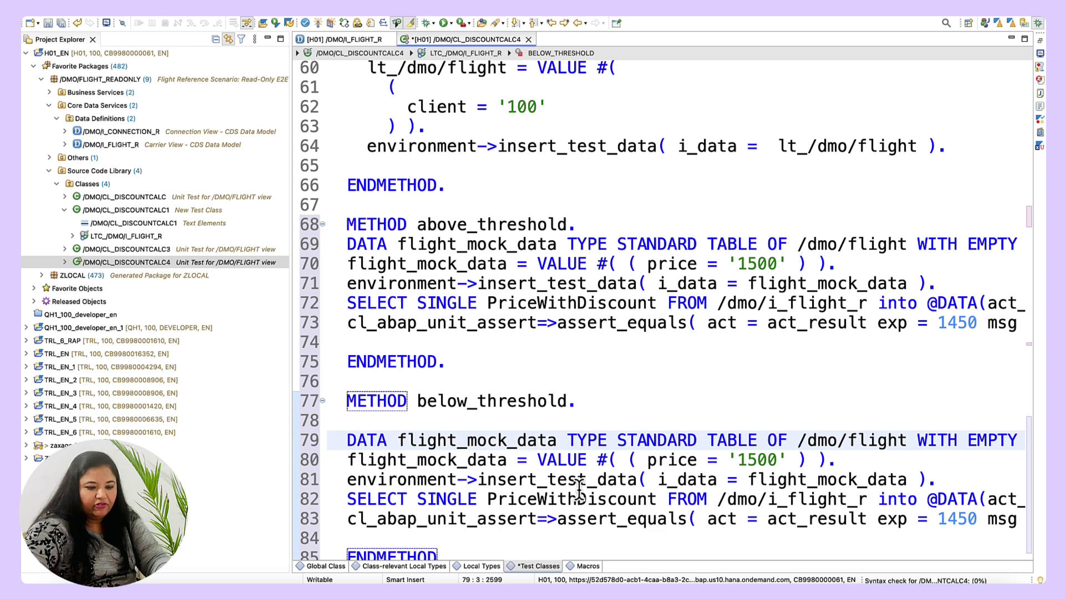
left_click(751, 457)
key("BackSpace")
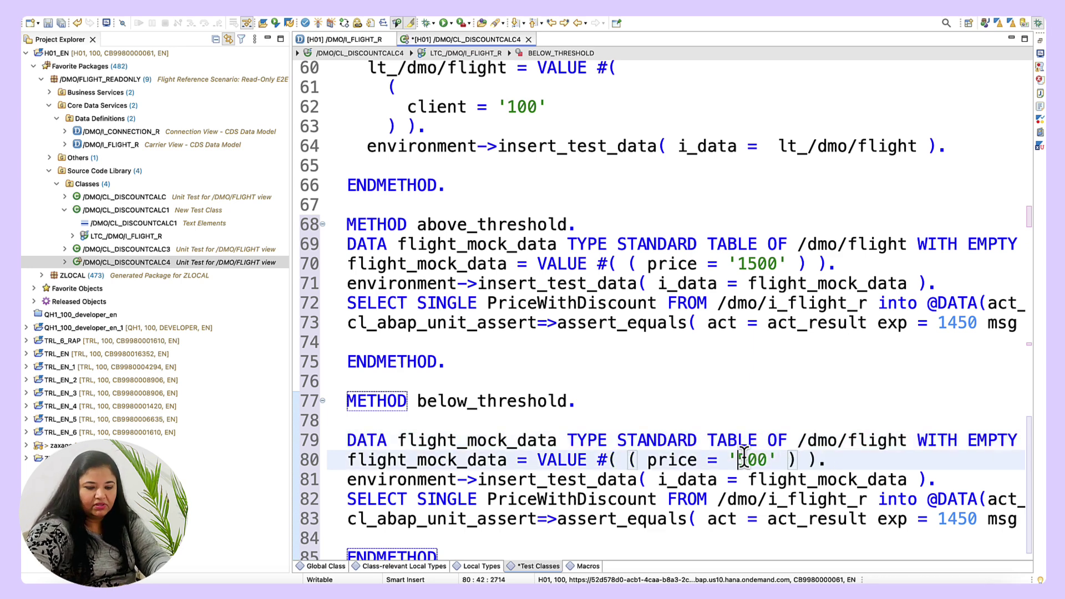
scroll(751, 450, "down", 3)
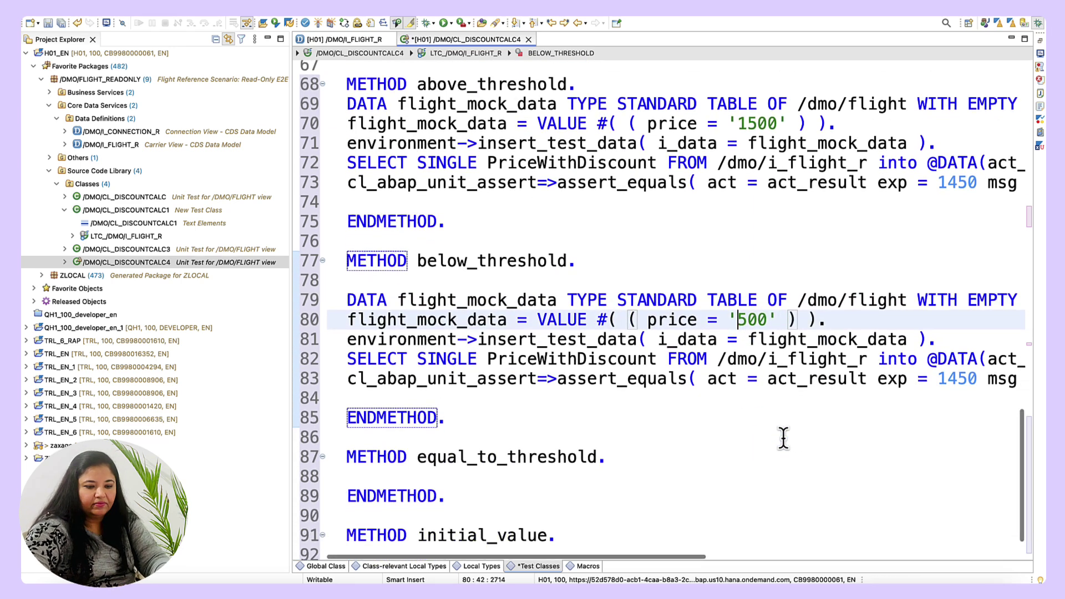
left_click(959, 379)
key("BackSpace")
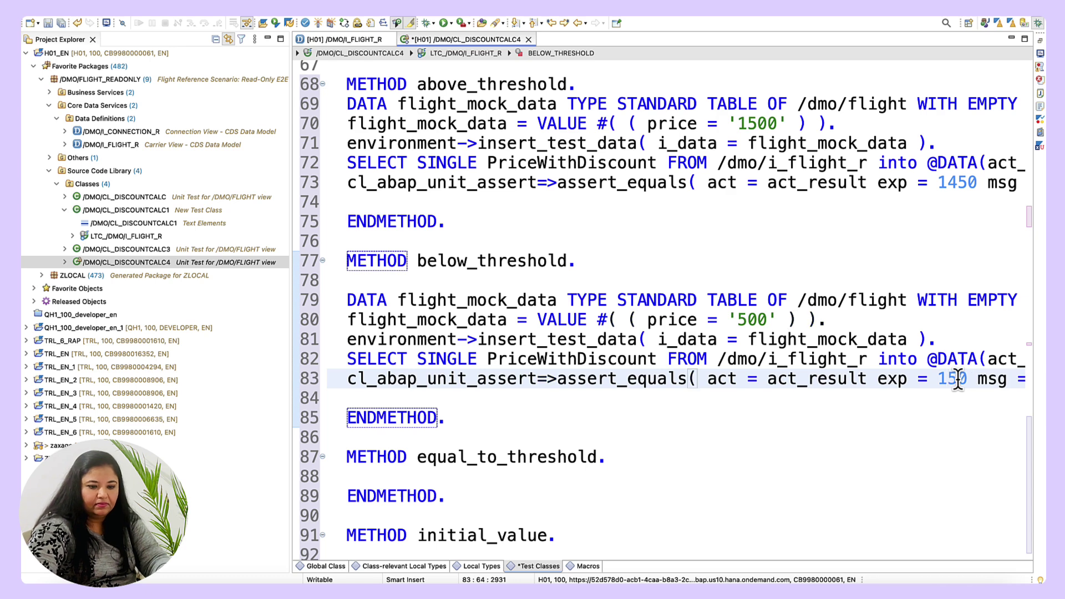
key("Delete")
key("BackSpace")
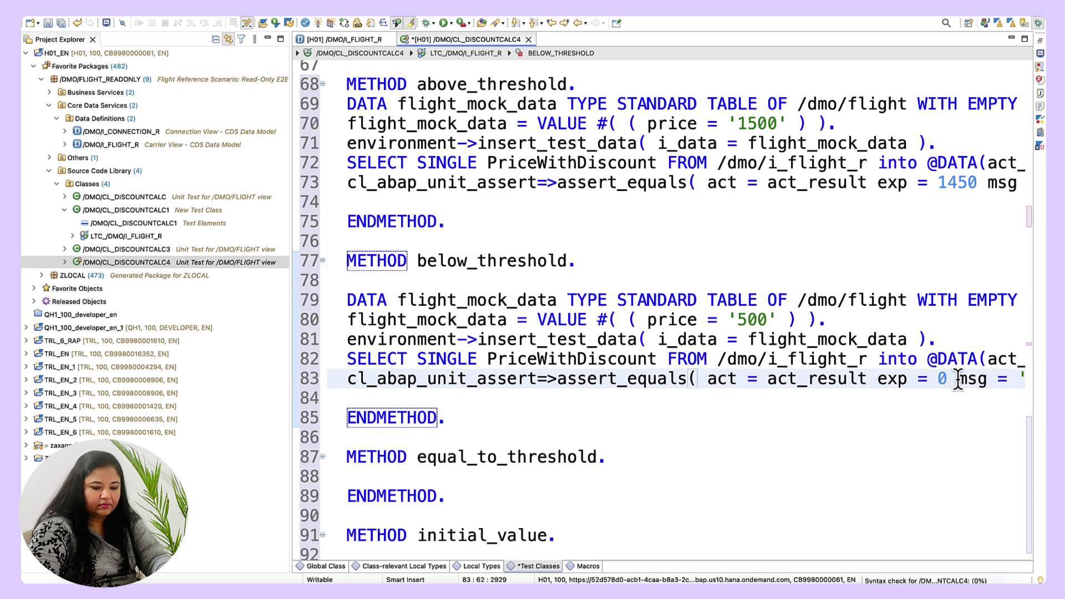
type("50")
scroll(877, 376, "down", 1)
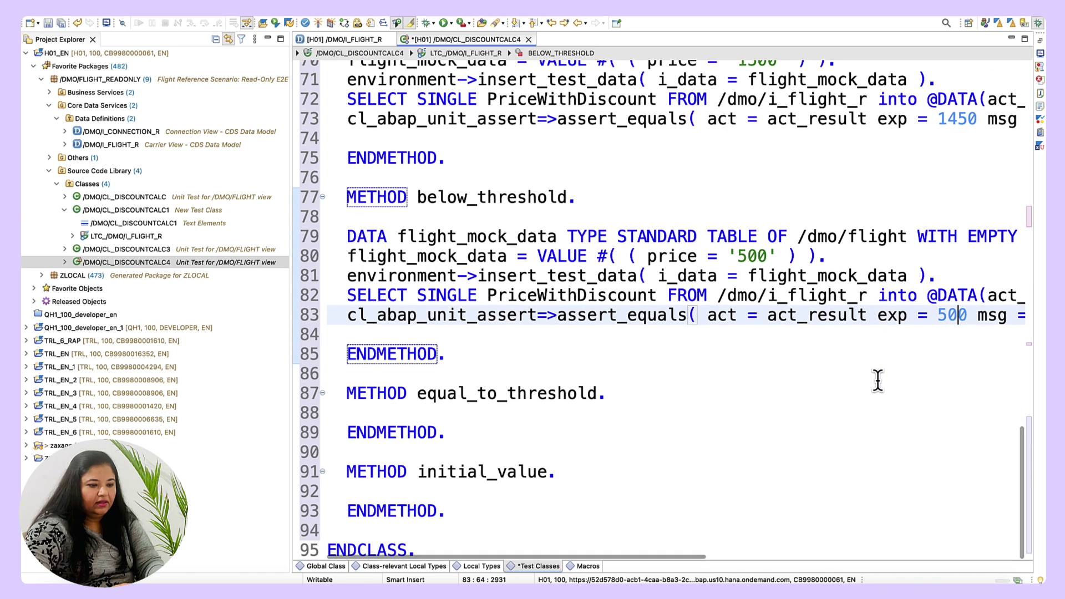
Paste the test body into equal_to_threshold, with price 1000 and expected value 1000
left_click(646, 395)
key("Return")
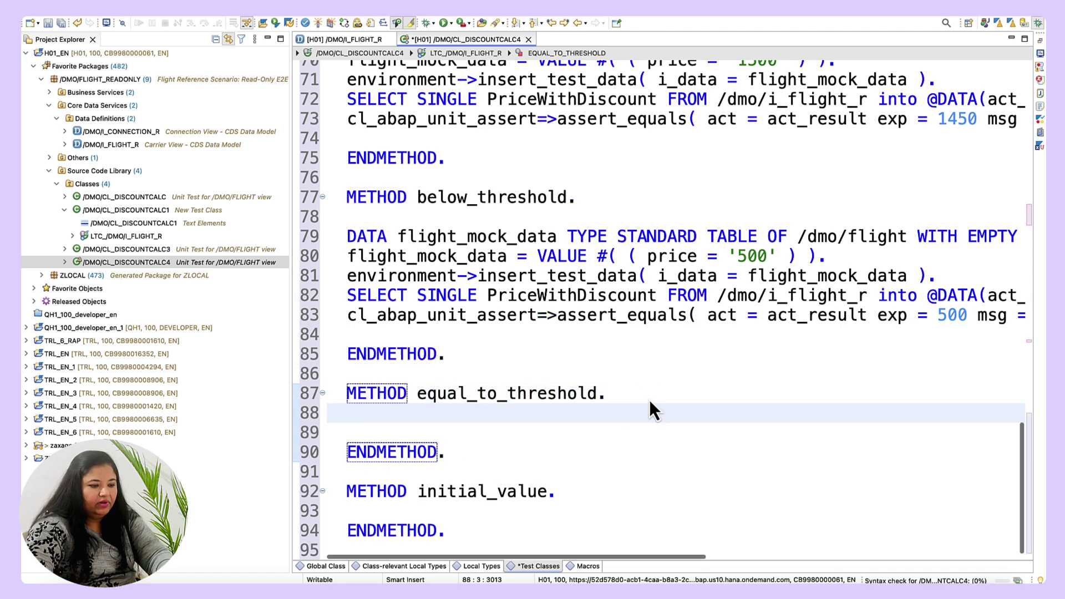
key("Return")
key("ctrl+v")
scroll(681, 364, "down", 2)
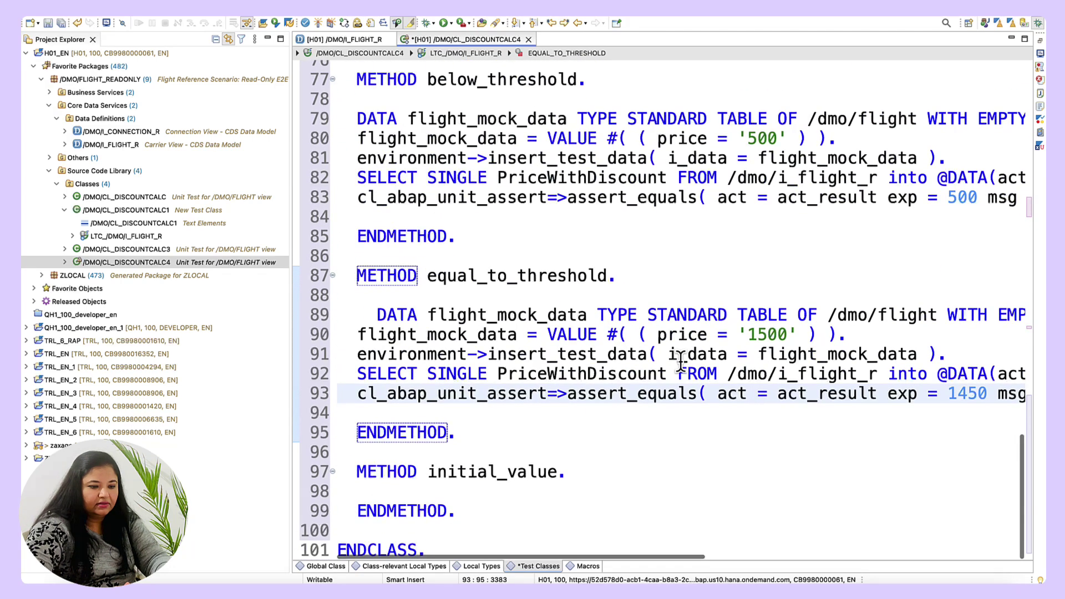
double_click(763, 337)
type("1000")
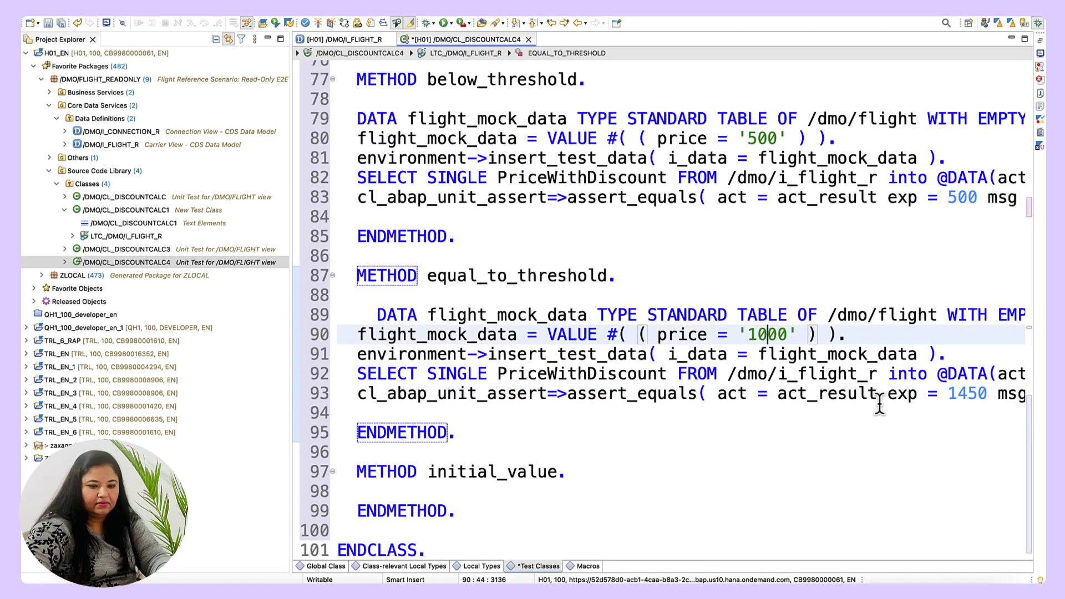
left_click(986, 397)
key("BackSpace")
key("BackSpace")
key("BackSpace")
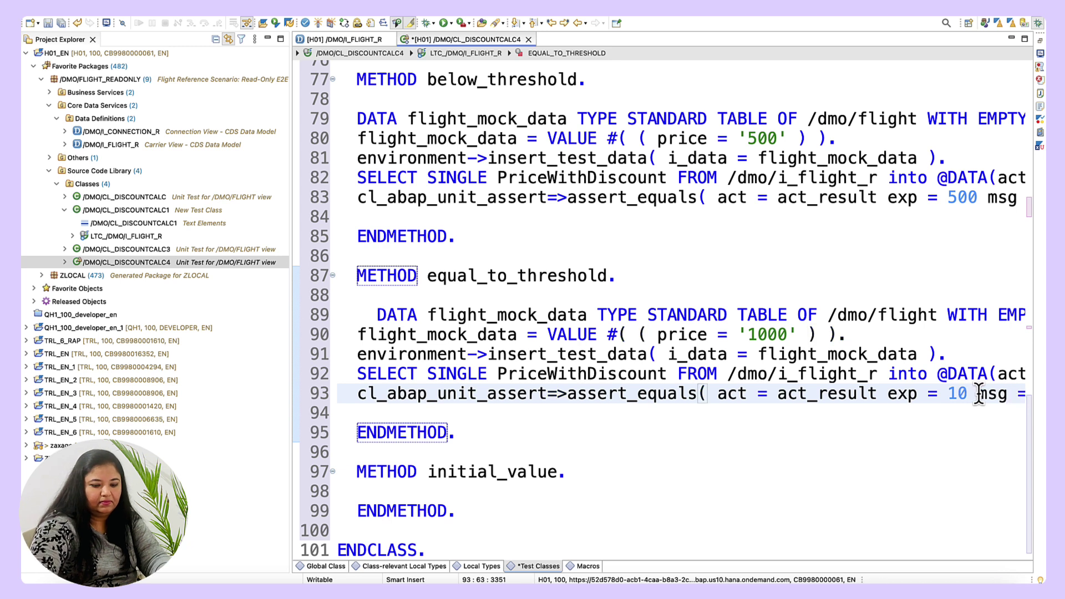
type("000")
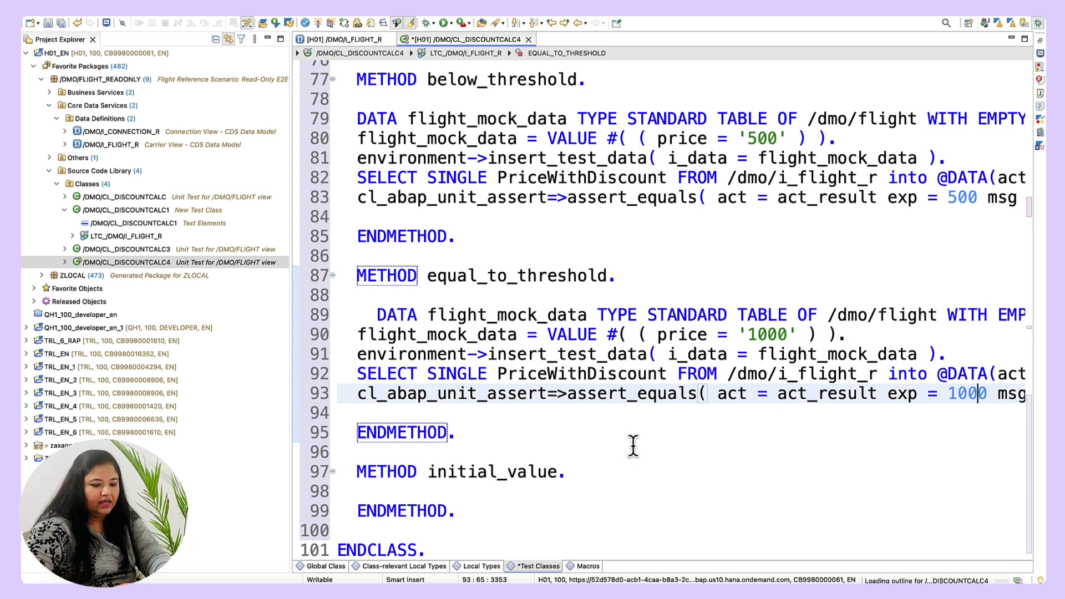
Paste the test body into initial_value with an empty price and expected result 0
left_click(640, 471)
key("Return")
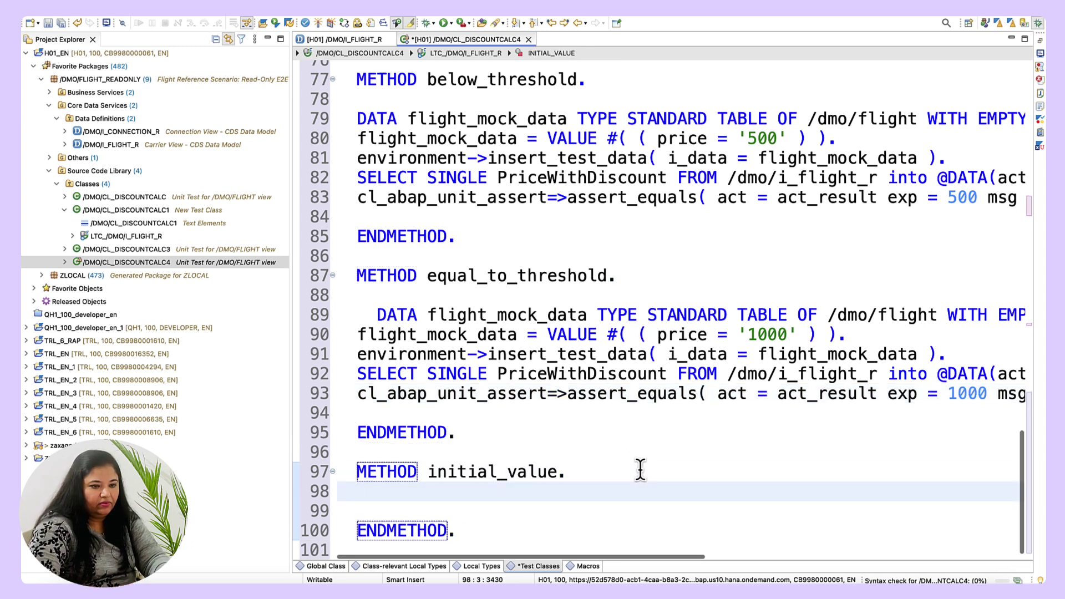
key("Return")
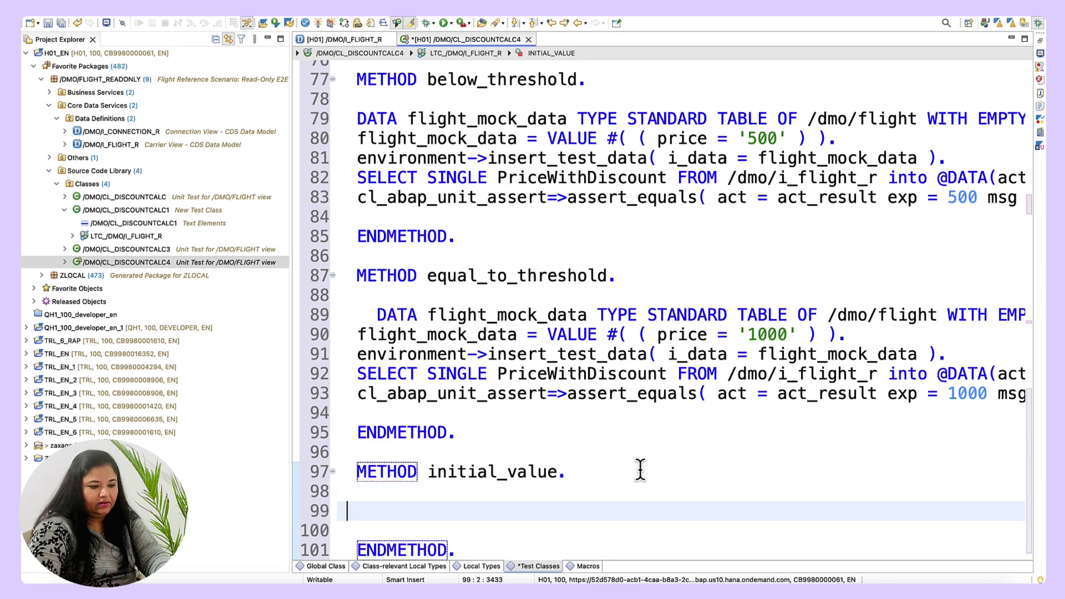
key("ctrl+v")
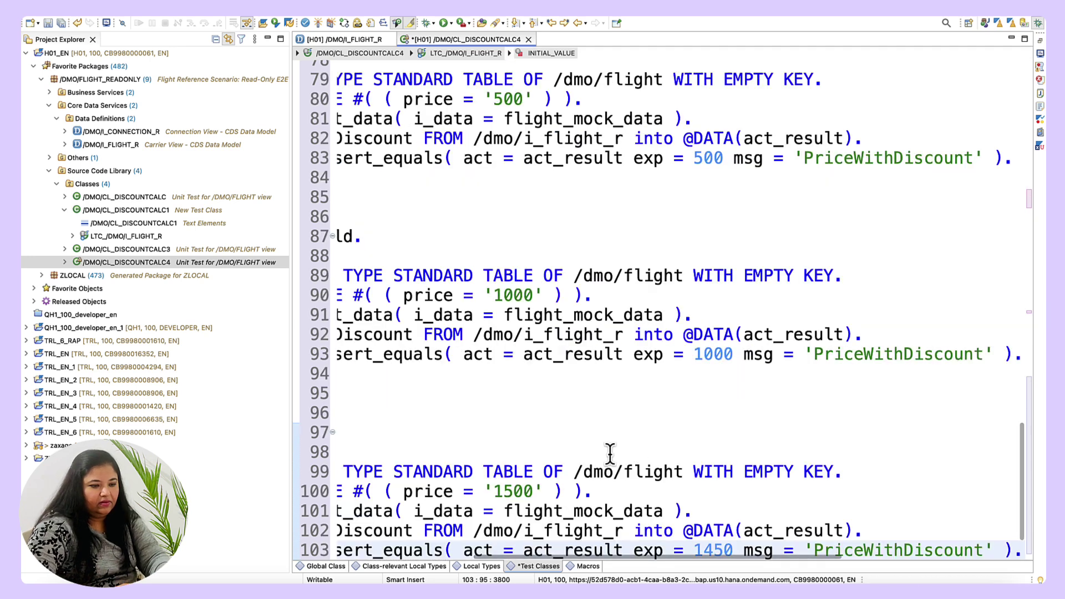
scroll(612, 458, "down", 2)
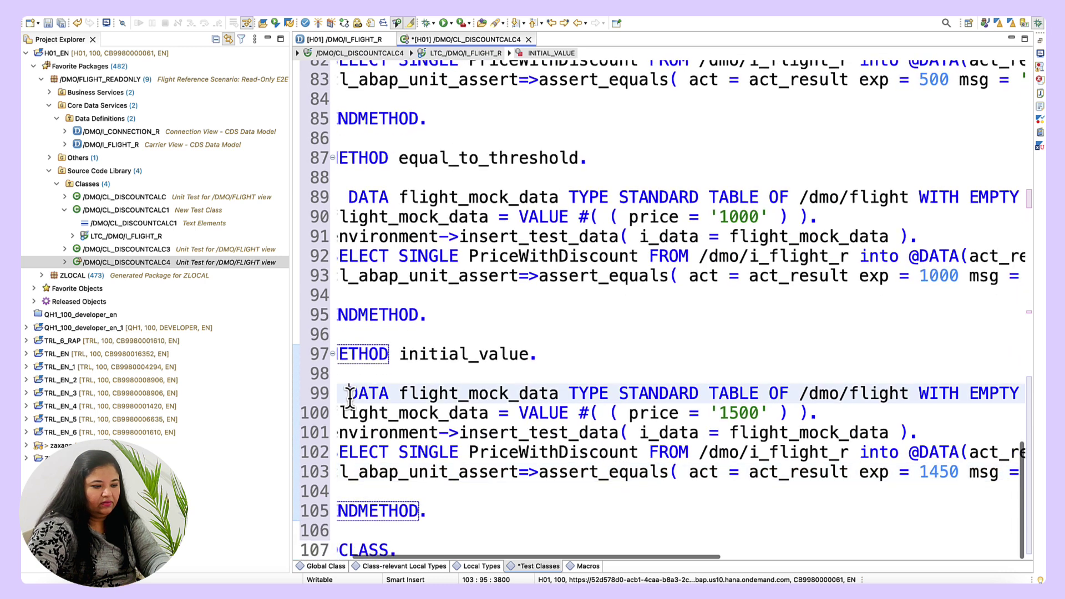
left_click(350, 396)
key("BackSpace")
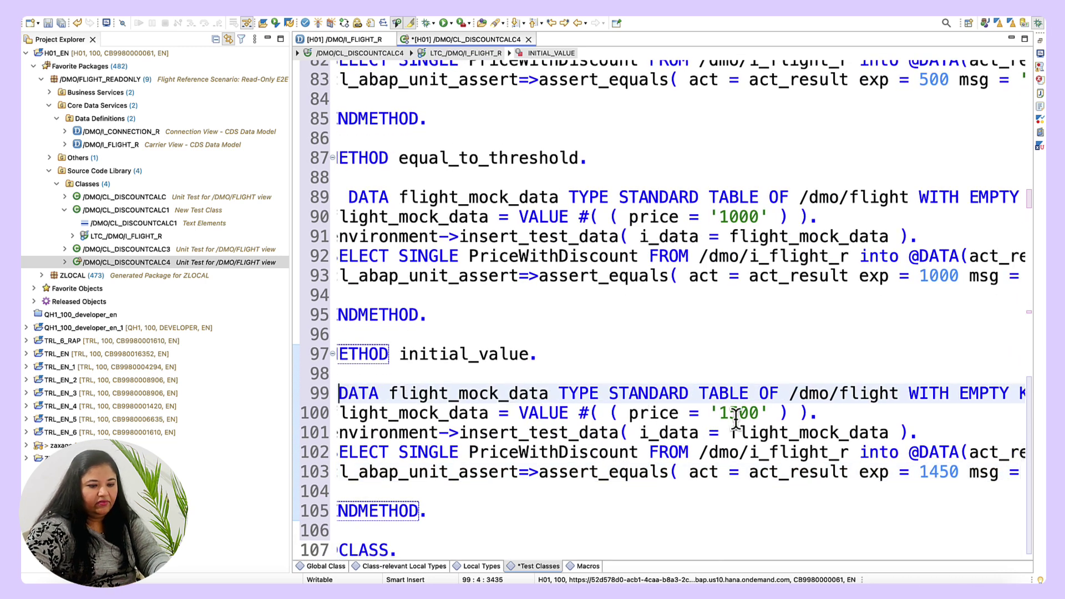
left_click(739, 413)
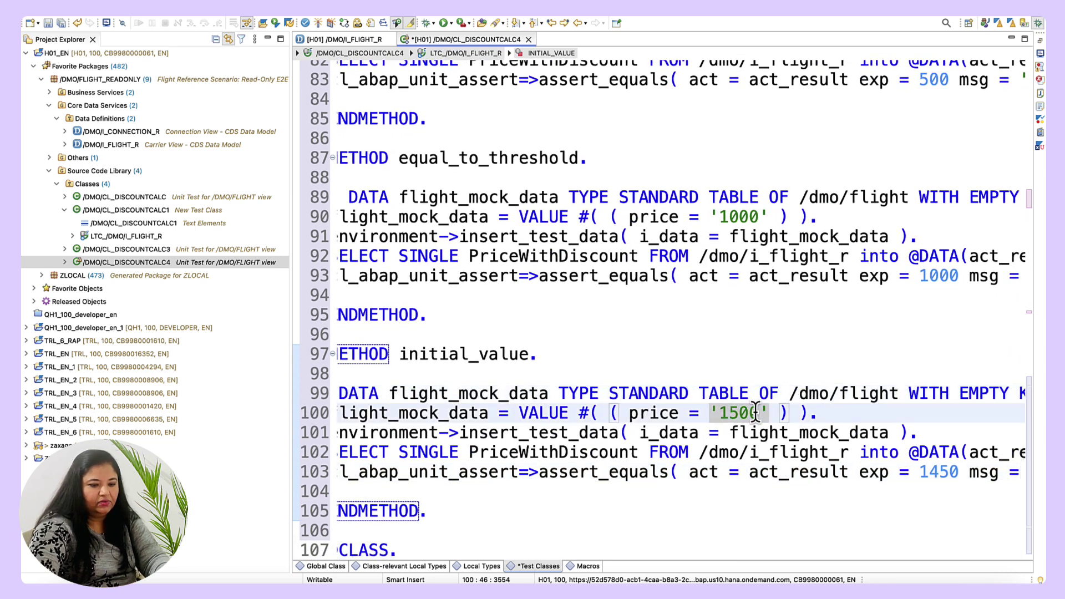
key("BackSpace")
key("BackSpace")
key("BackSpace")
key("BackSpace")
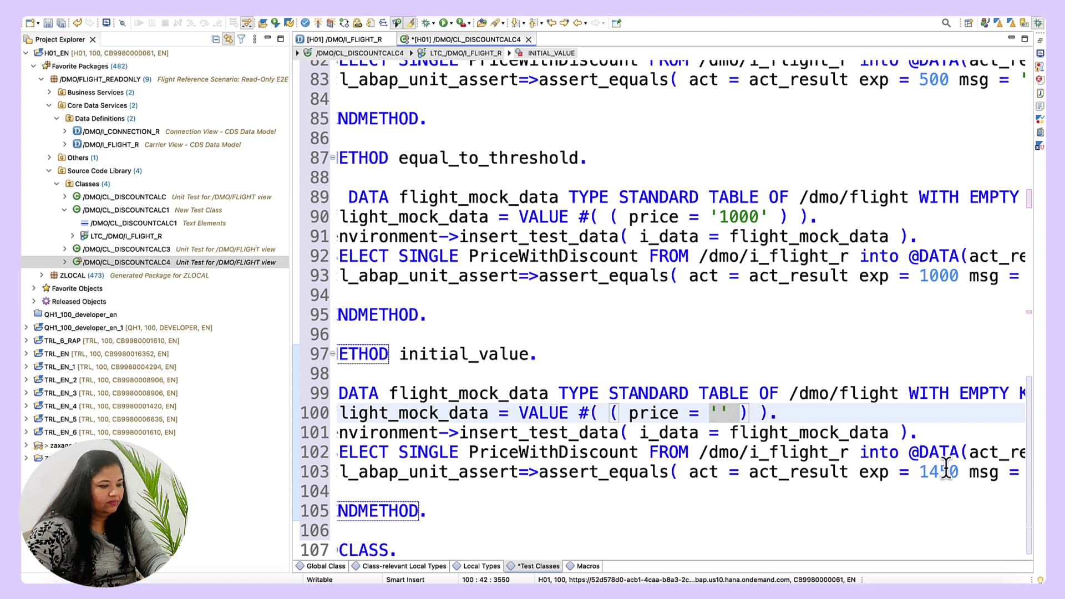
scroll(947, 469, "right", 5)
left_click(749, 472)
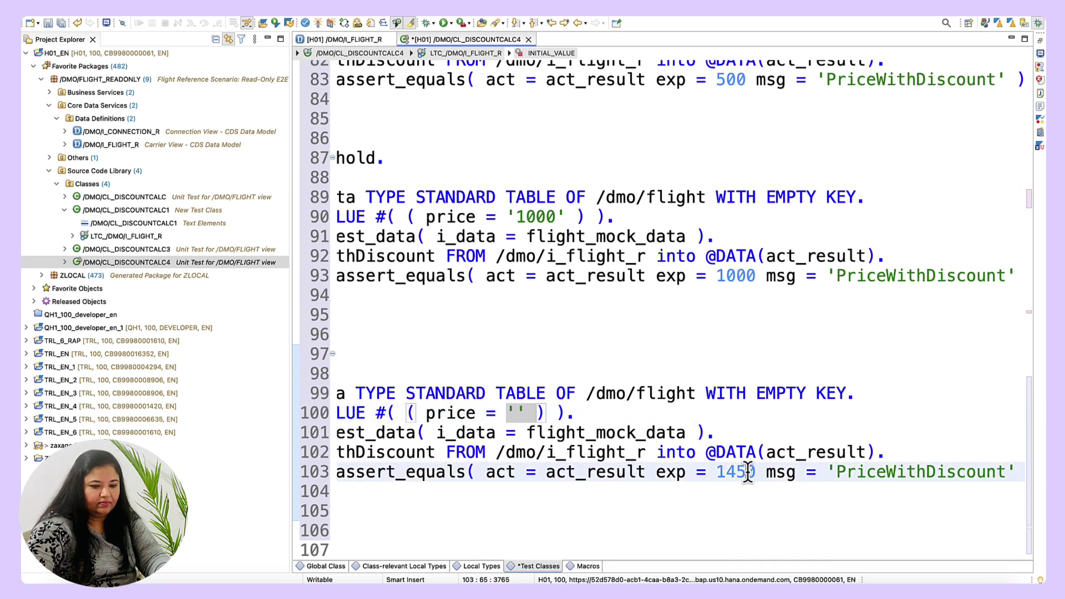
key("BackSpace")
key("BackSpace")
key("BackSpace")
scroll(593, 396, "left", 5)
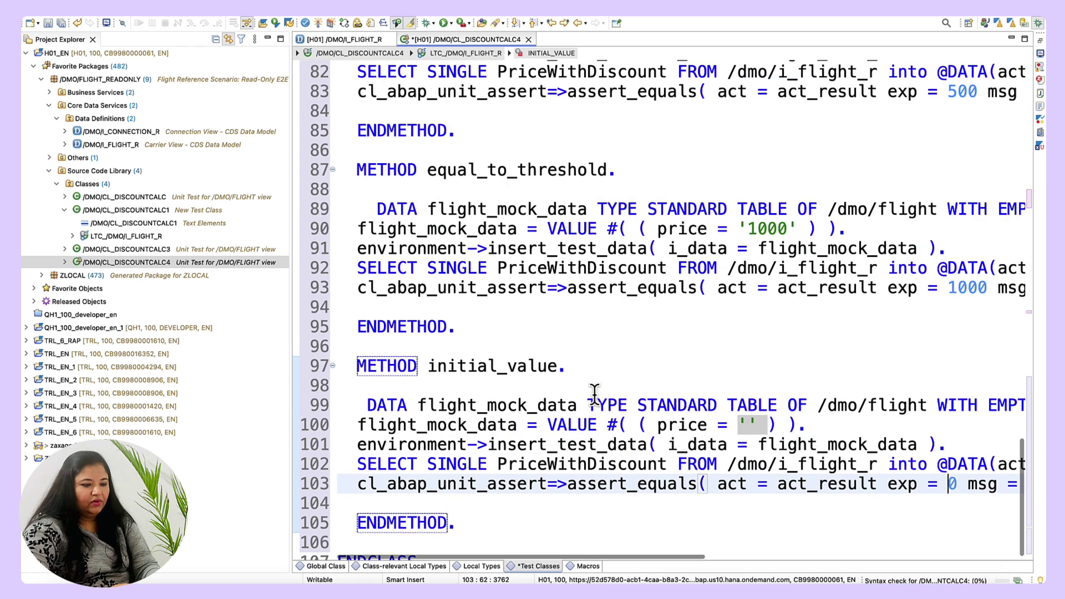
Remove the leading space before DATA and pretty-print the class source
left_click(369, 406)
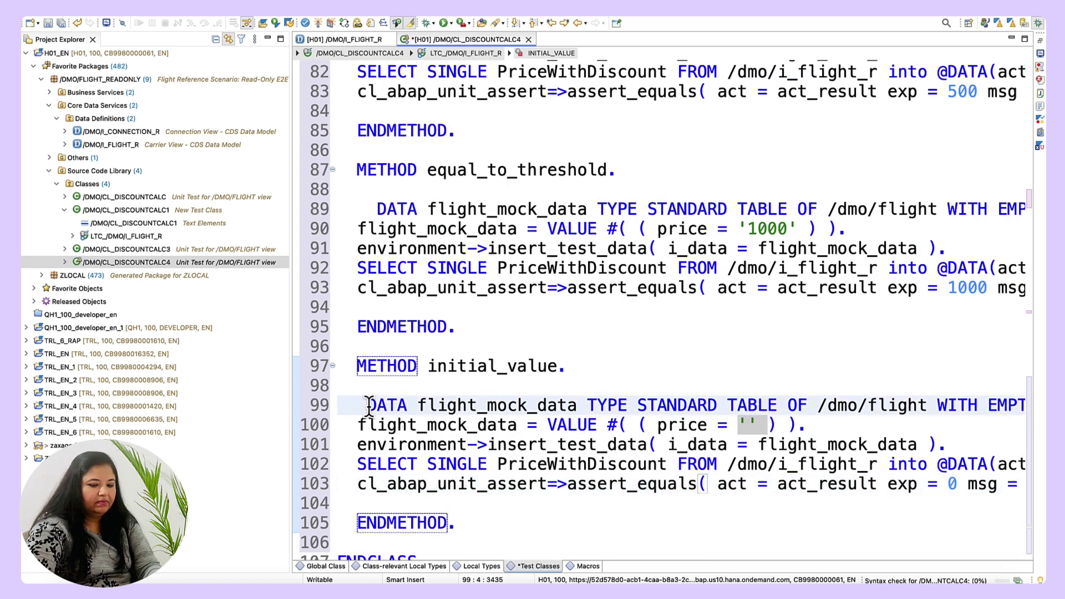
key("BackSpace")
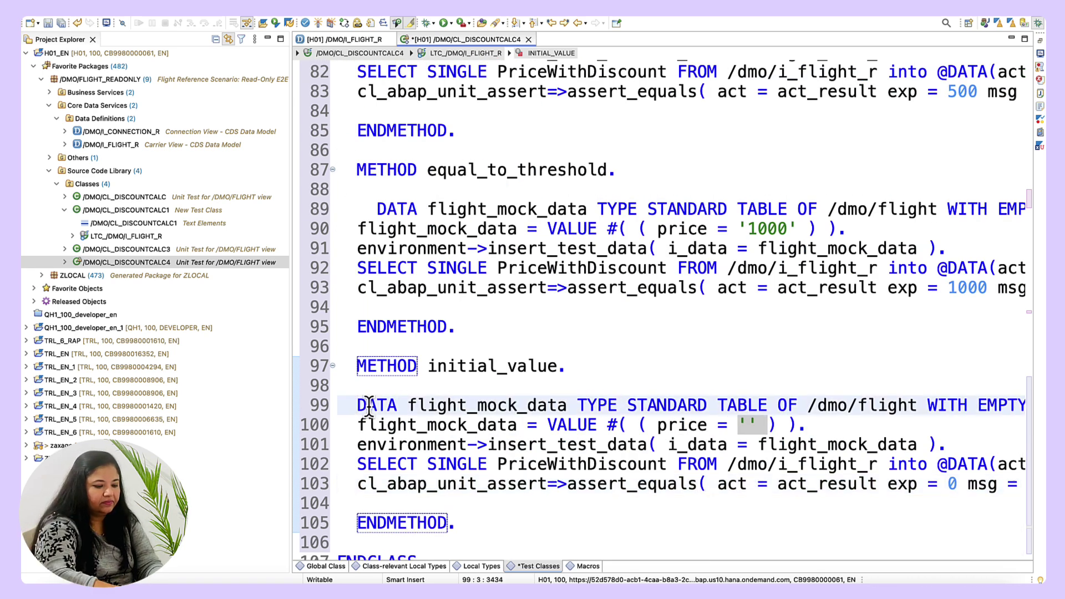
key("shift+F1")
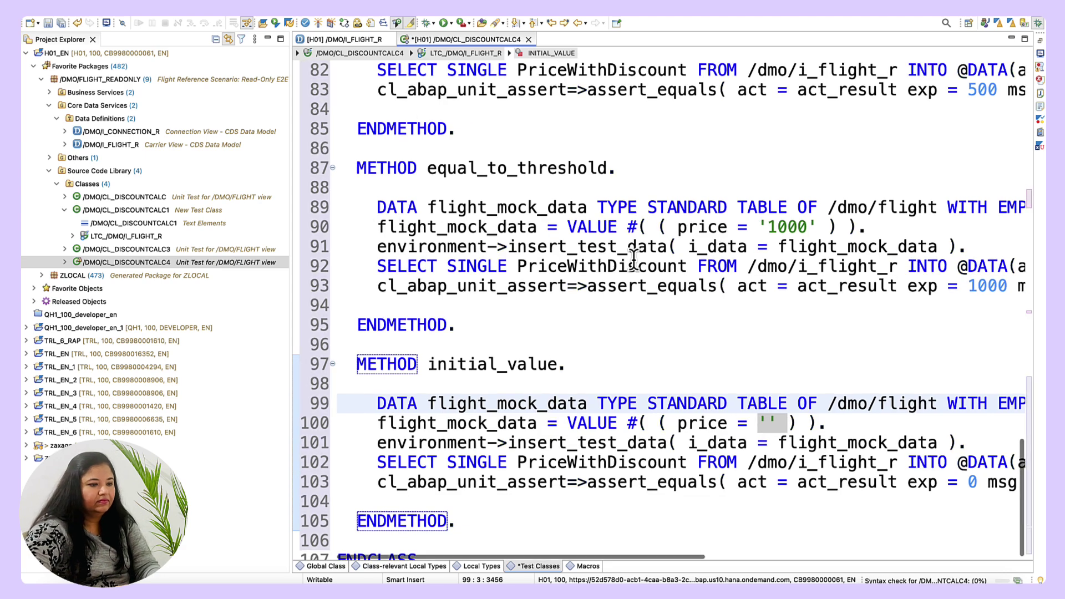
Save and activate /DMO/CL_DISCOUNTCALC4, including its inactive objects
left_click(331, 24)
left_click(607, 372)
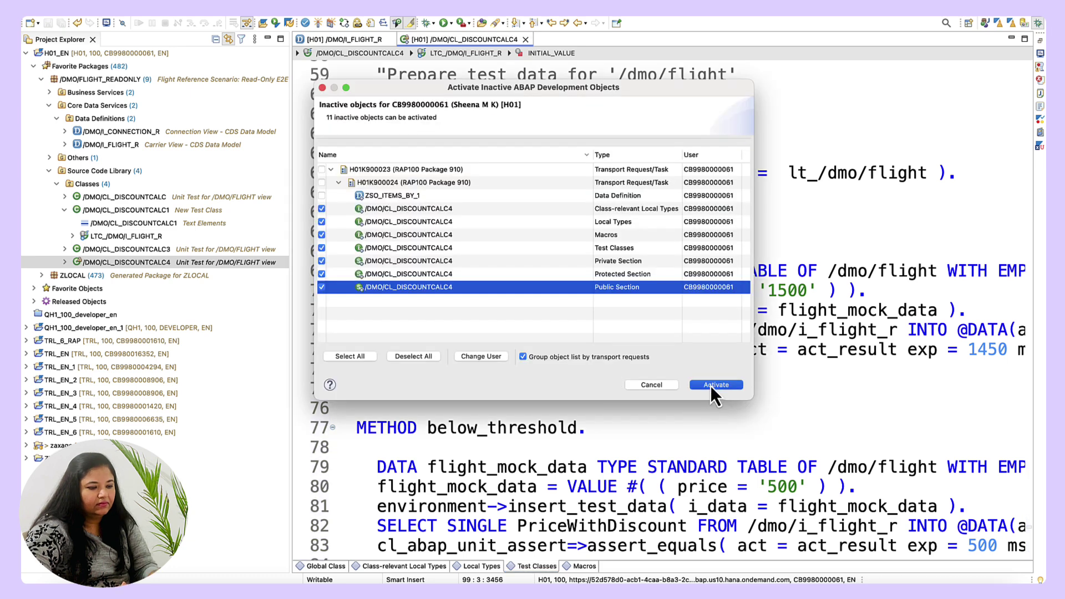
left_click(713, 387)
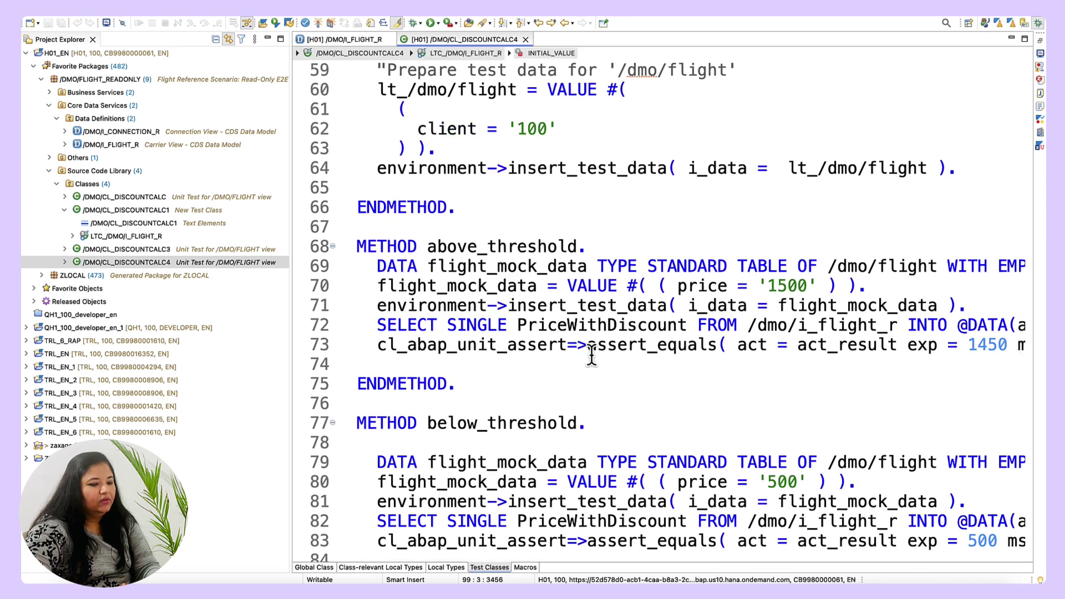
scroll(590, 356, "down", 5)
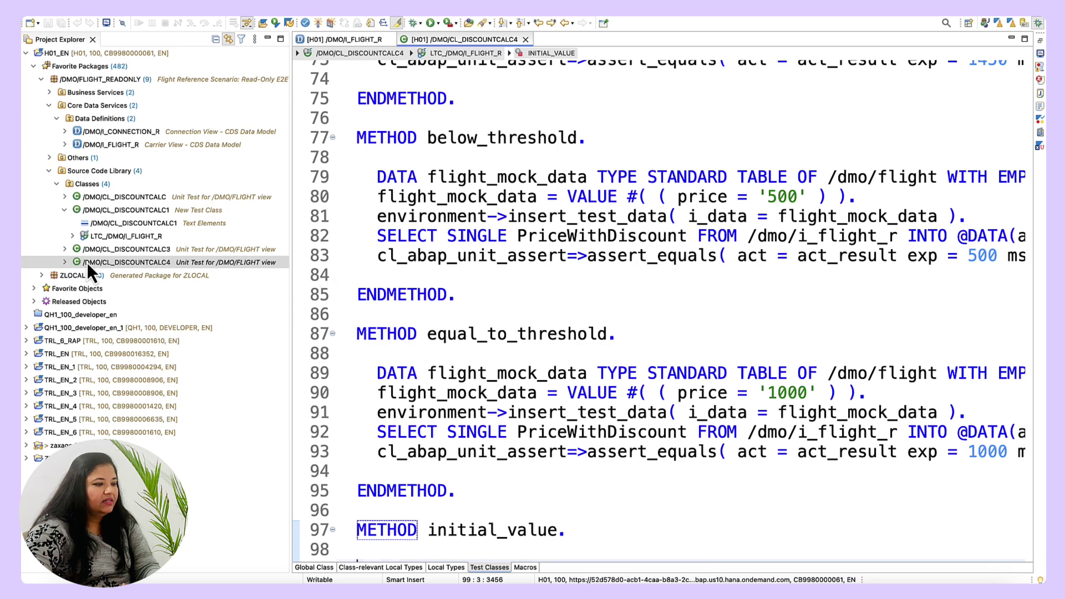
Run /DMO/CL_DISCOUNTCALC4 as an ABAP Unit Test and expand its five test method results
left_click(119, 263)
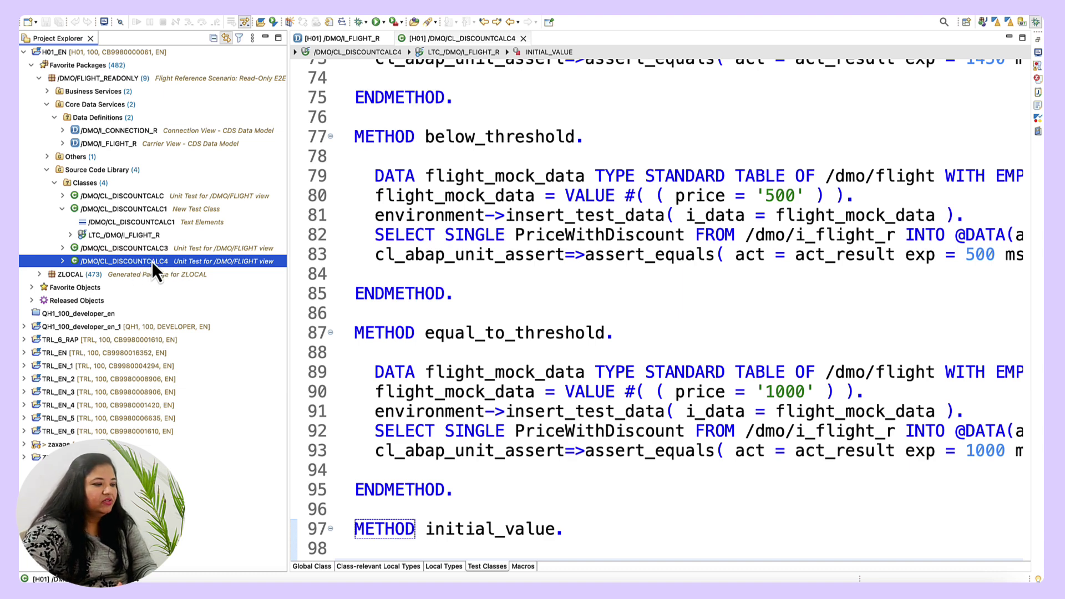
right_click(157, 263)
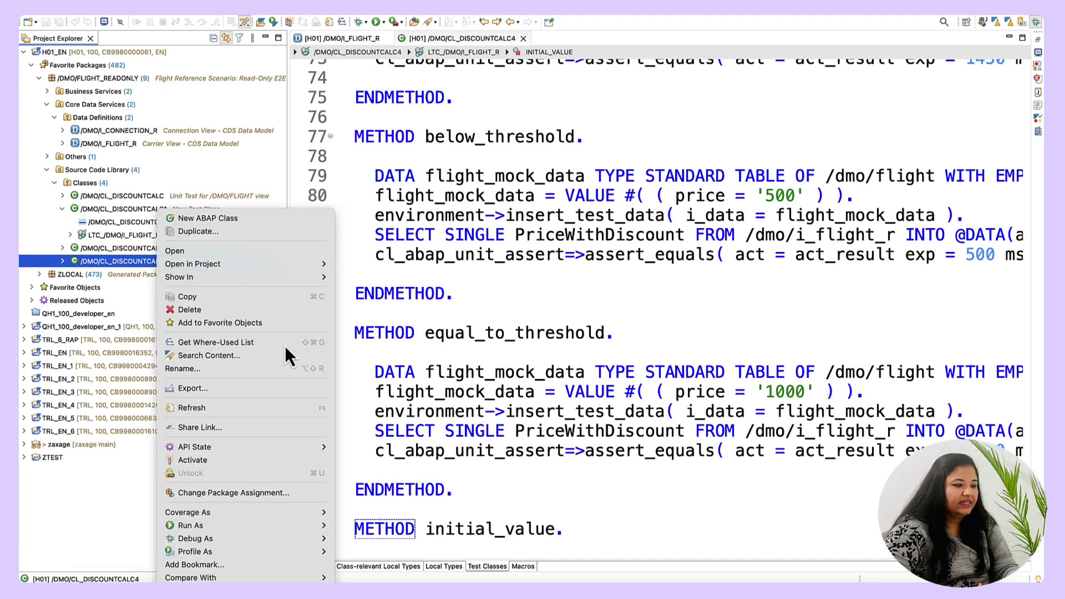
mouse_move(190, 525)
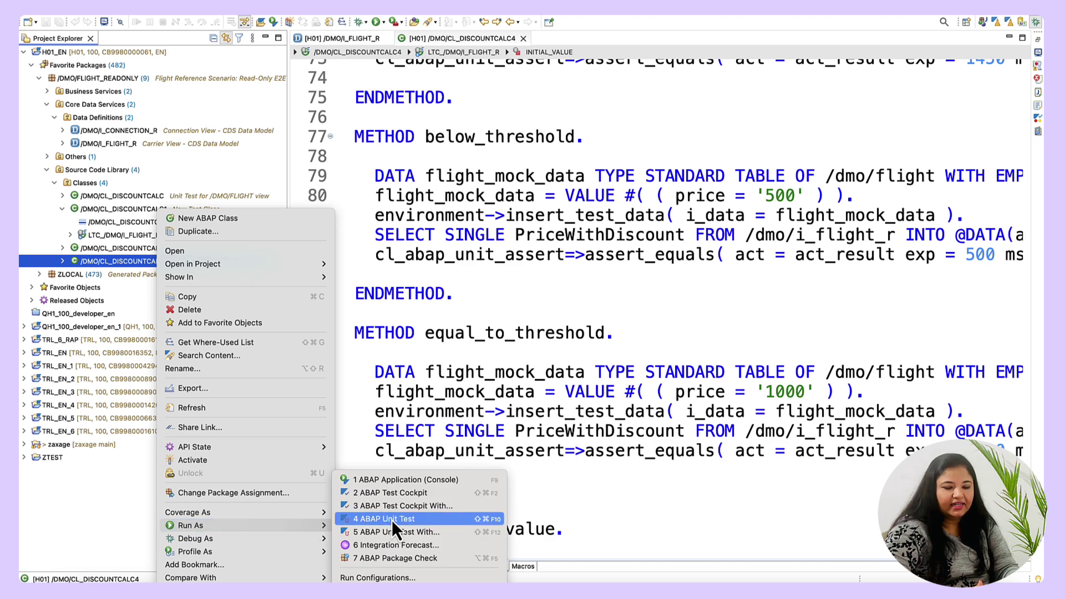
left_click(450, 520)
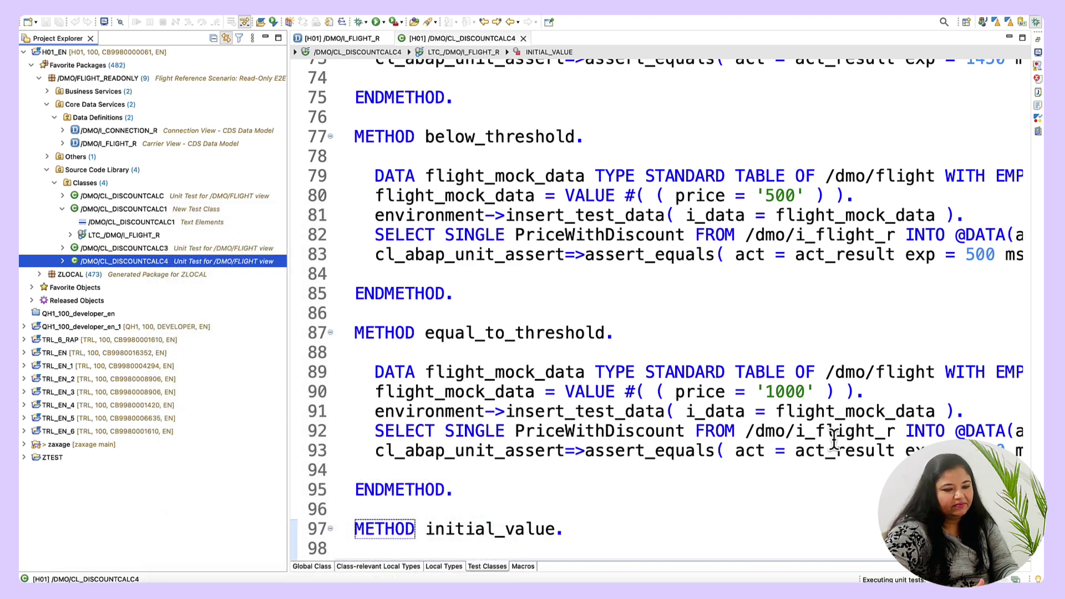
left_click(1022, 38)
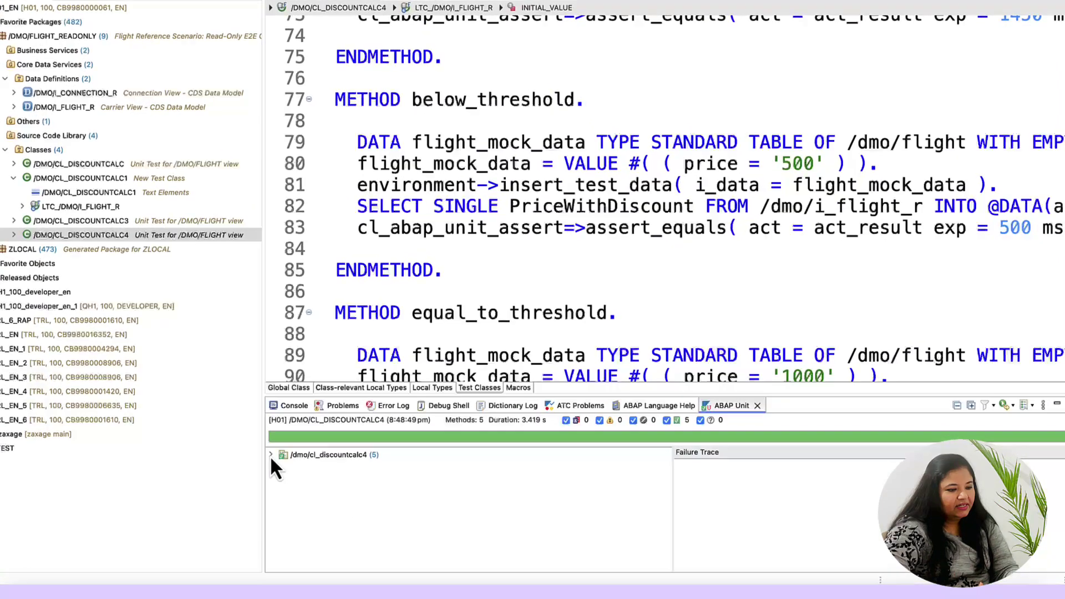
left_click(298, 463)
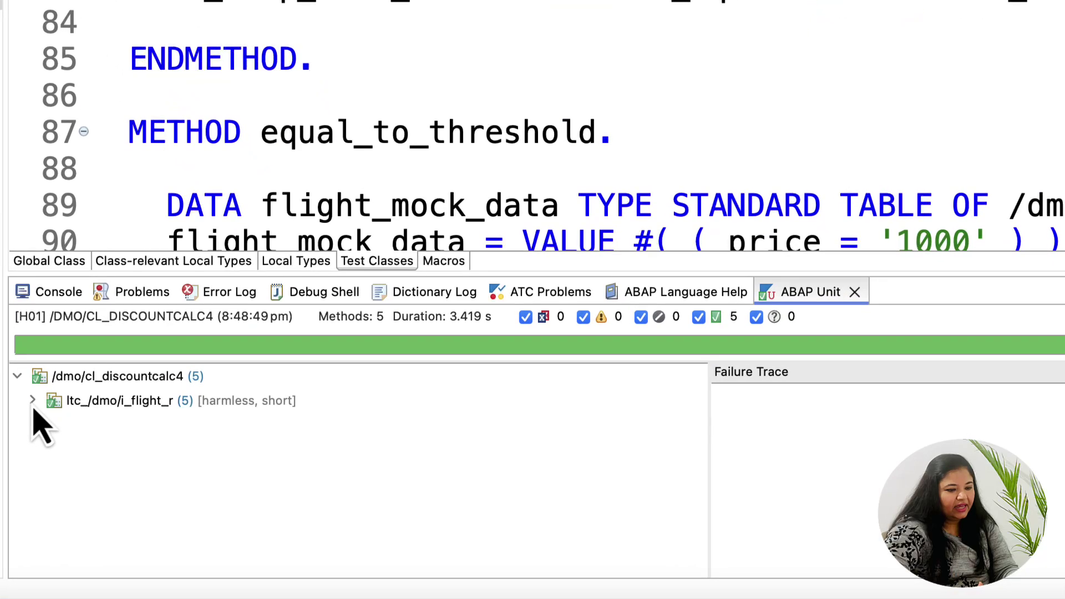
left_click(214, 445)
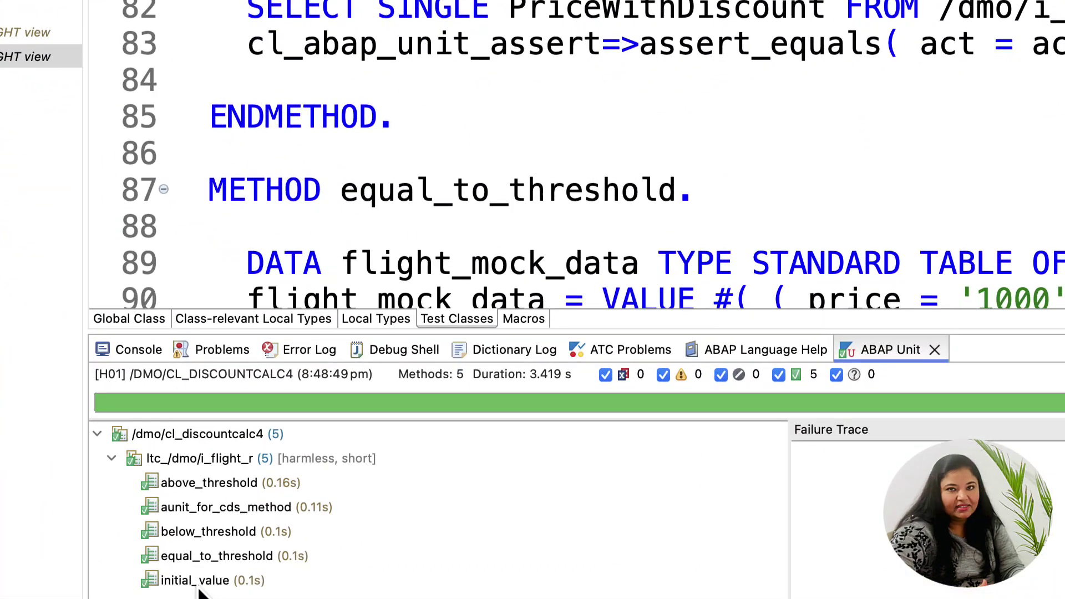
Review the above_threshold, aunit_for_cds_method and below_threshold test results
left_click(262, 486)
left_click(265, 509)
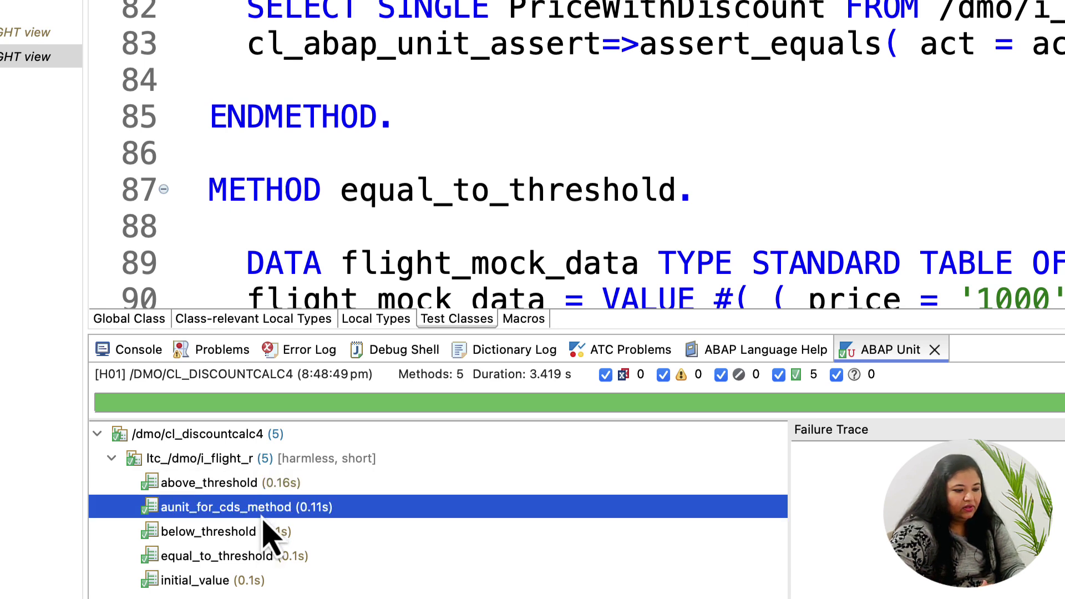
left_click(263, 530)
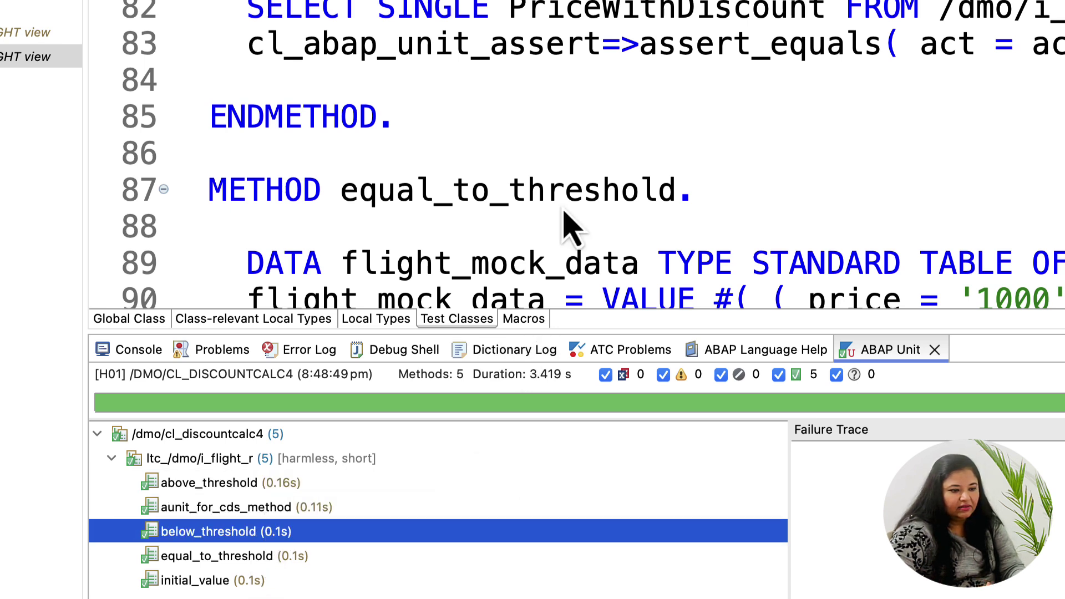
left_click(658, 165)
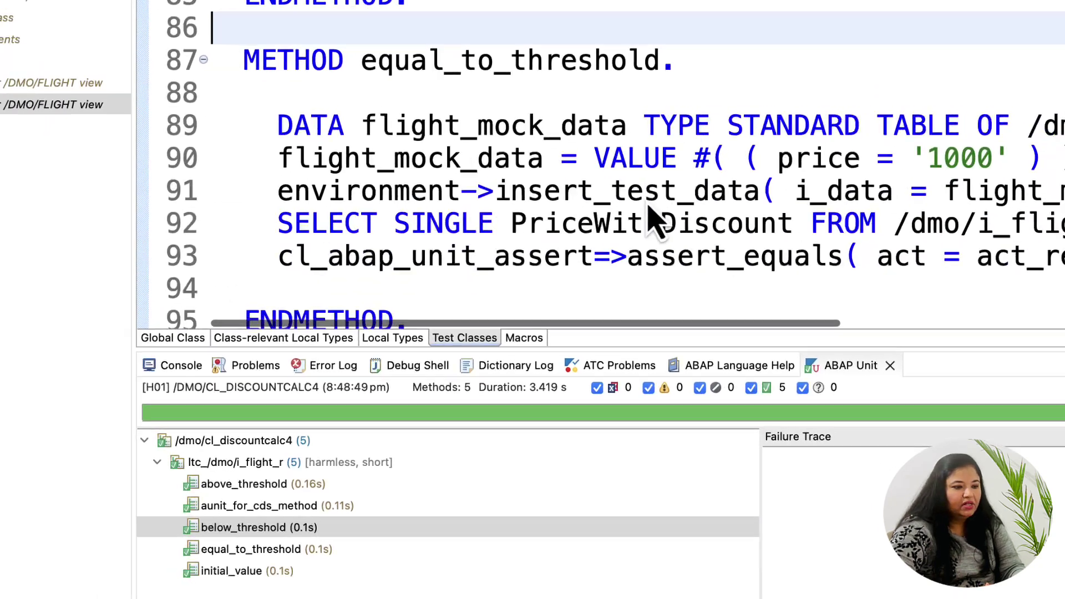
scroll(653, 218, "down", 5)
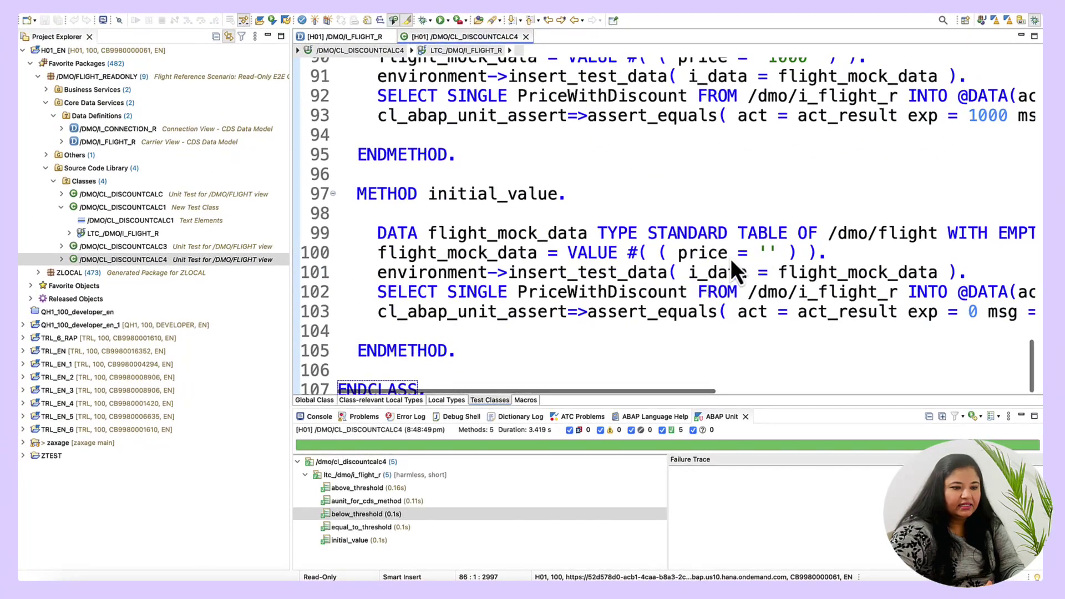
Set the initial_value mock price to '1000', then save and activate the class
left_click(768, 252)
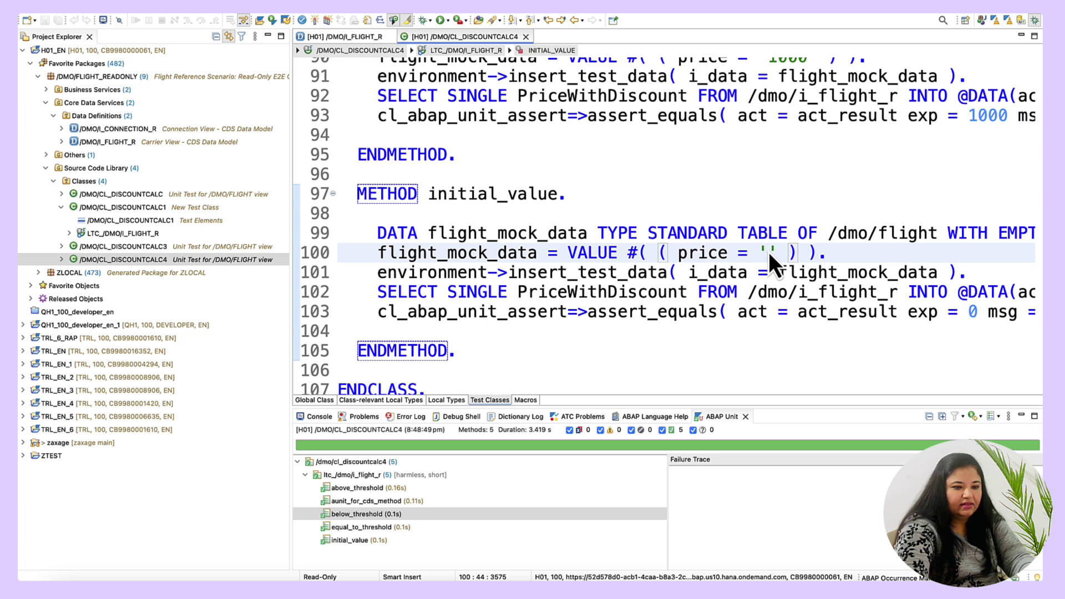
type("100")
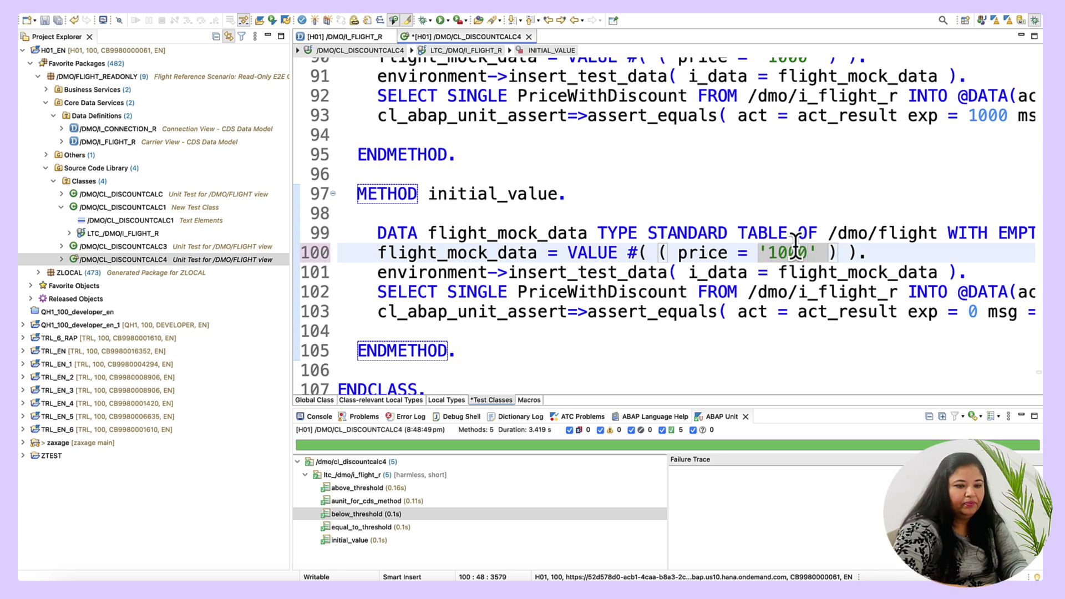
type("0")
scroll(732, 253, "down", 1)
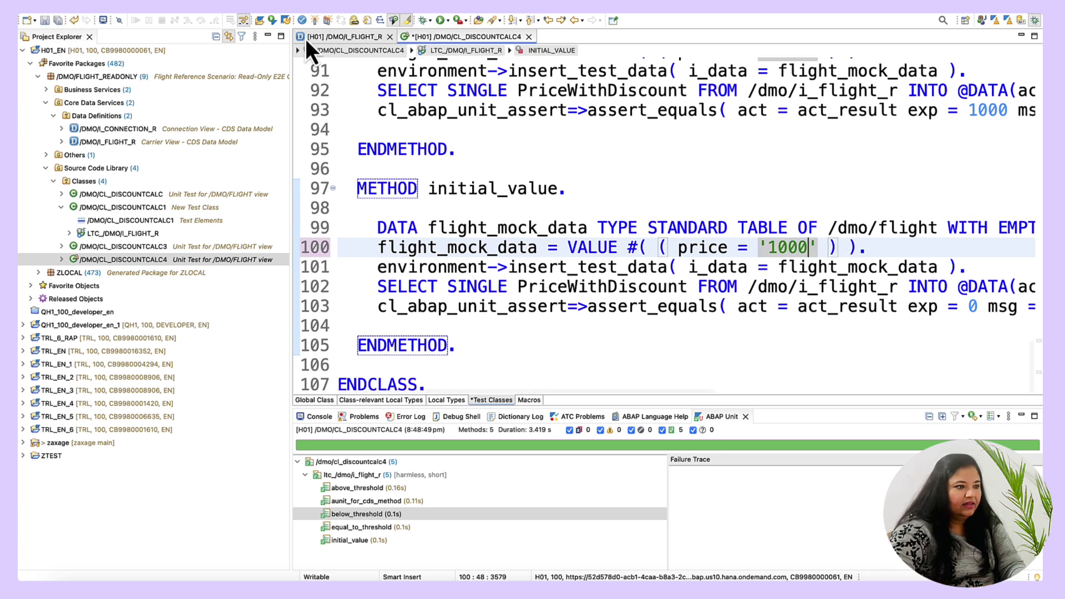
left_click(328, 21)
key("Return")
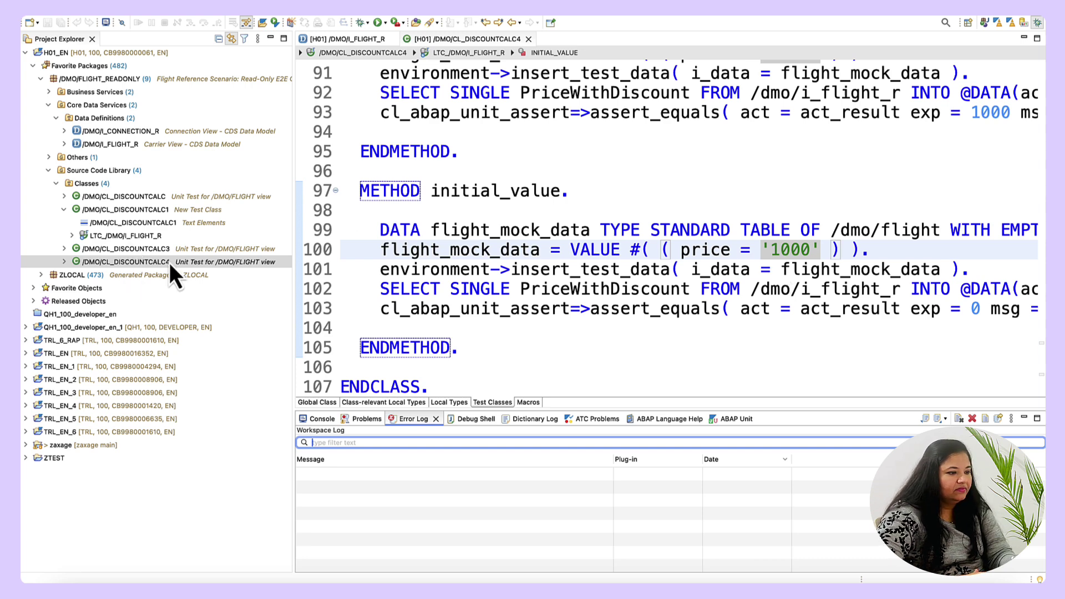
Rerun /DMO/CL_DISCOUNTCALC4 as an ABAP Unit Test
right_click(152, 262)
mouse_move(183, 526)
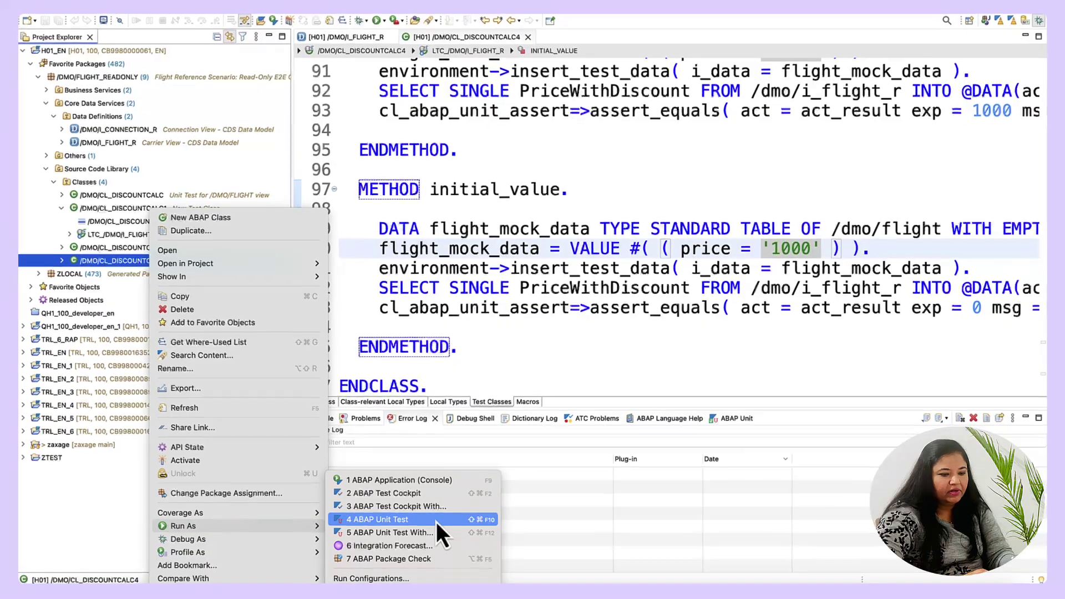
left_click(429, 519)
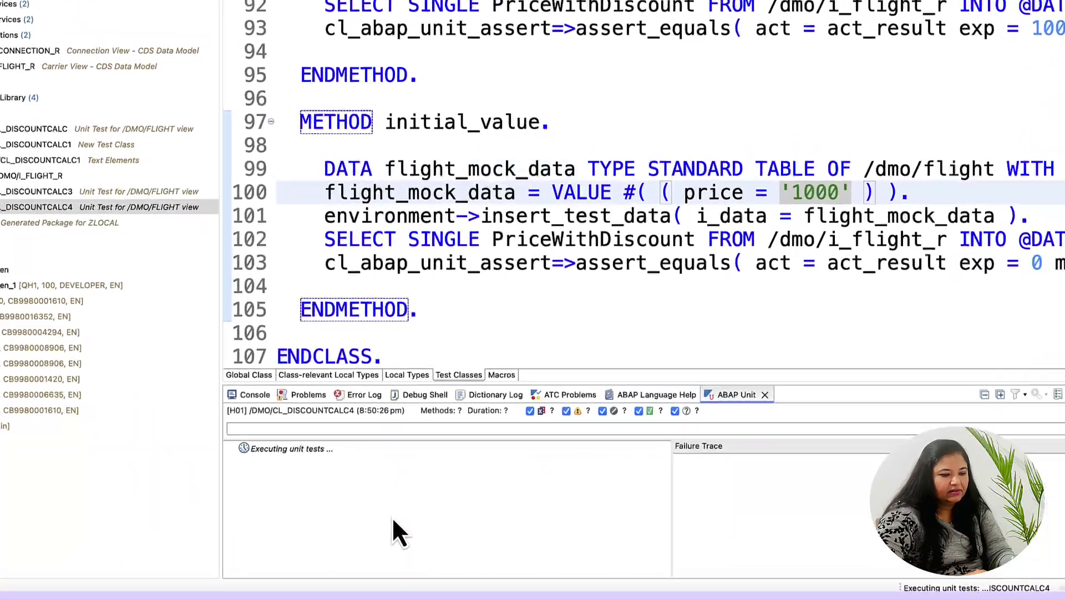